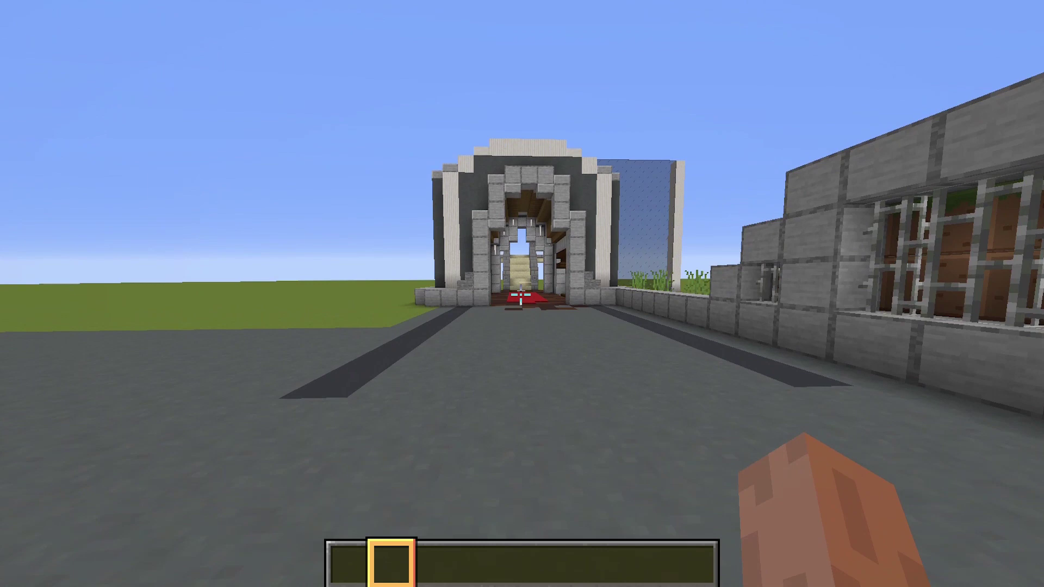
Step: Walk up to the armour stand and take the helmet, chestplate, leggings and boots
key(w)
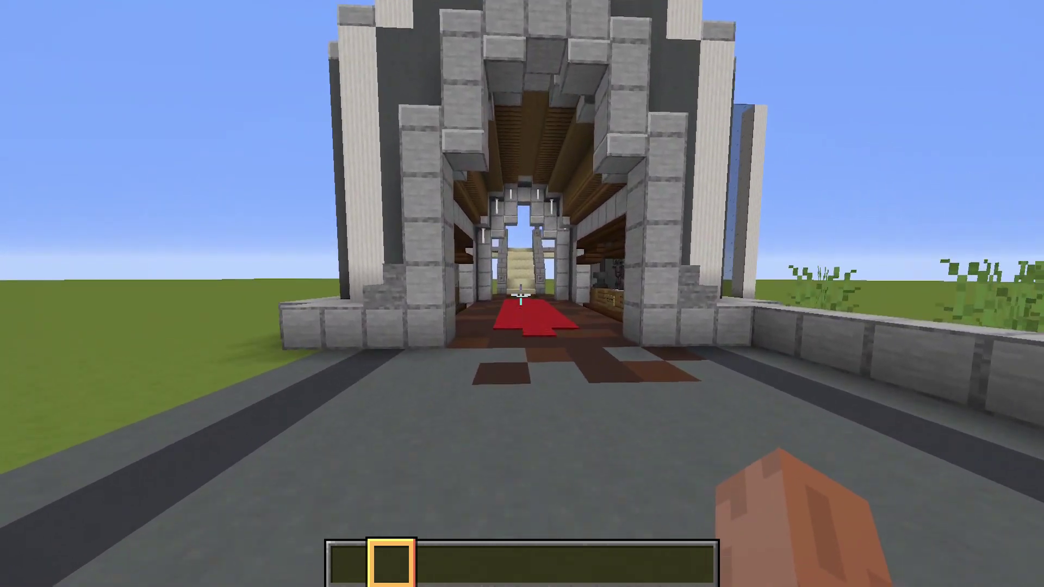
key(w)
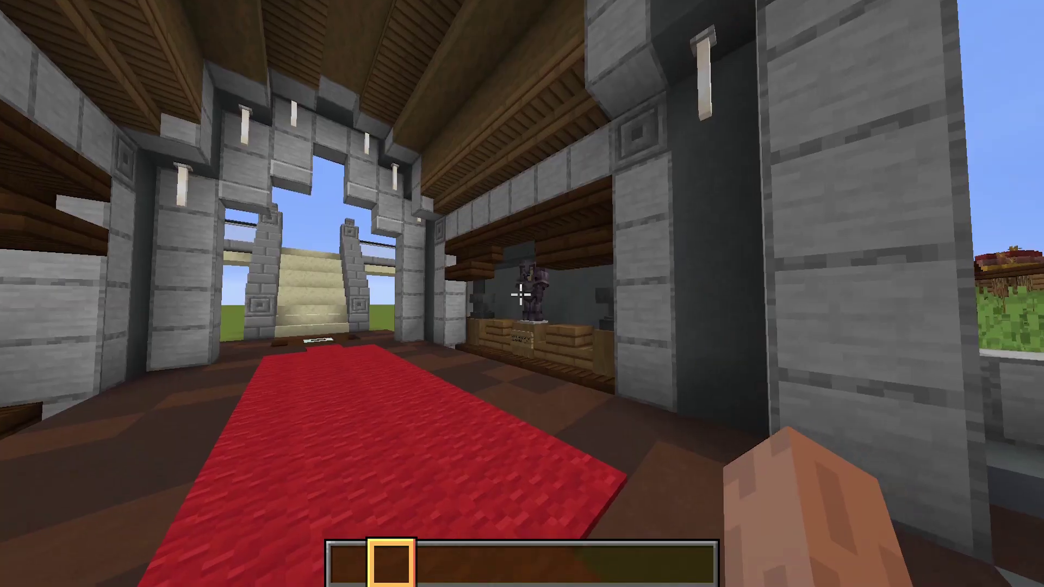
key(w)
key(1)
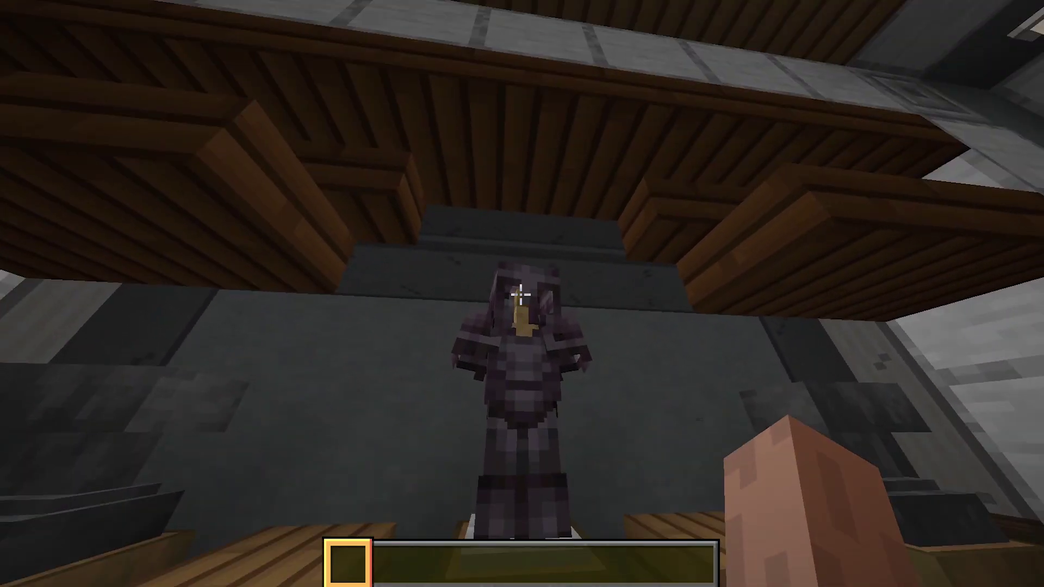
right_click(521, 295)
key(2)
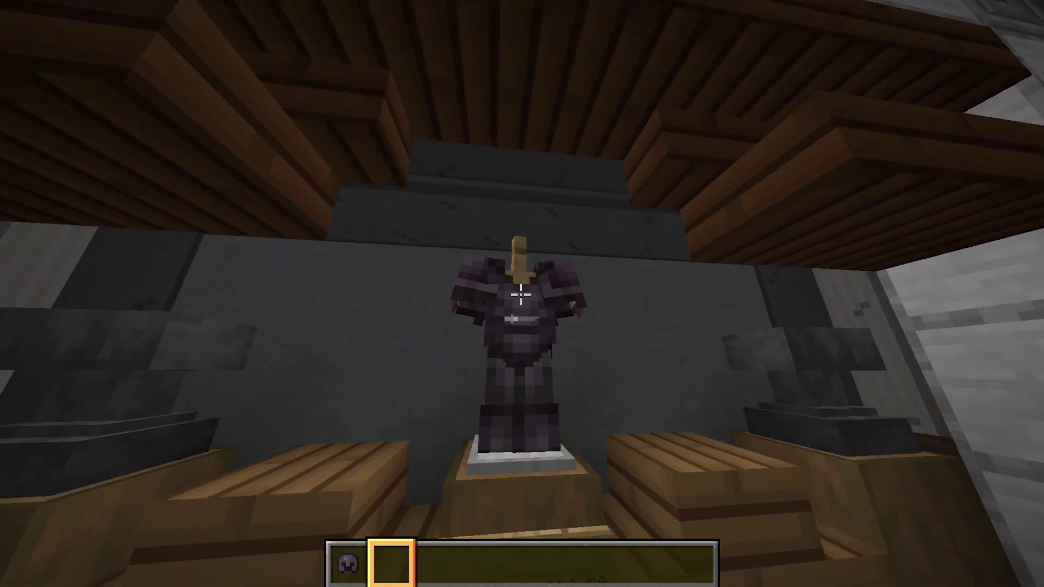
right_click(521, 295)
key(3)
right_click(521, 295)
key(4)
right_click(521, 294)
Step: Cycle through the armour pieces in the hotbar and view the player in third person
key(1)
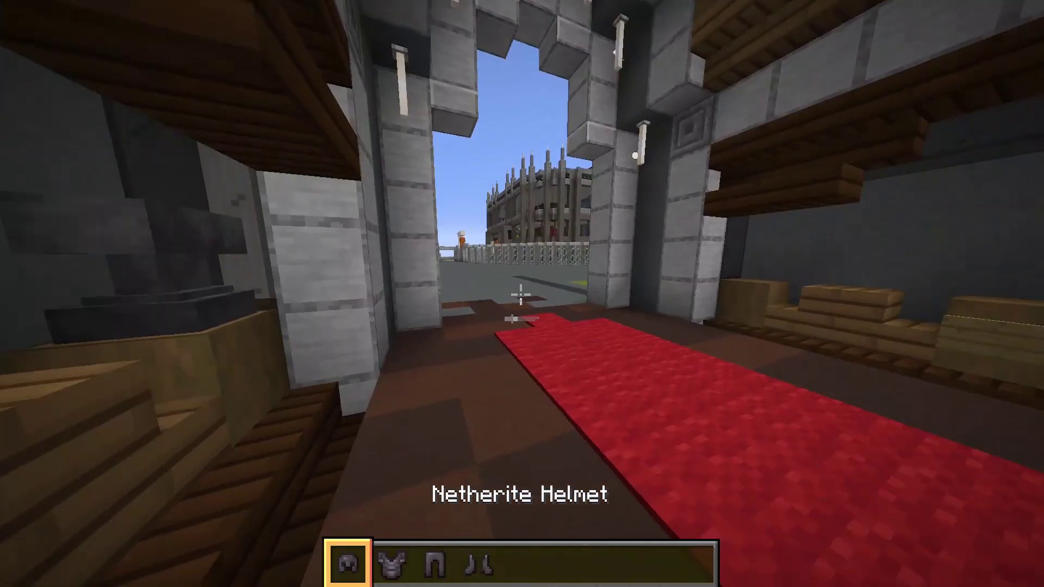
key(2)
key(3)
key(4)
key(F5)
key(F5)
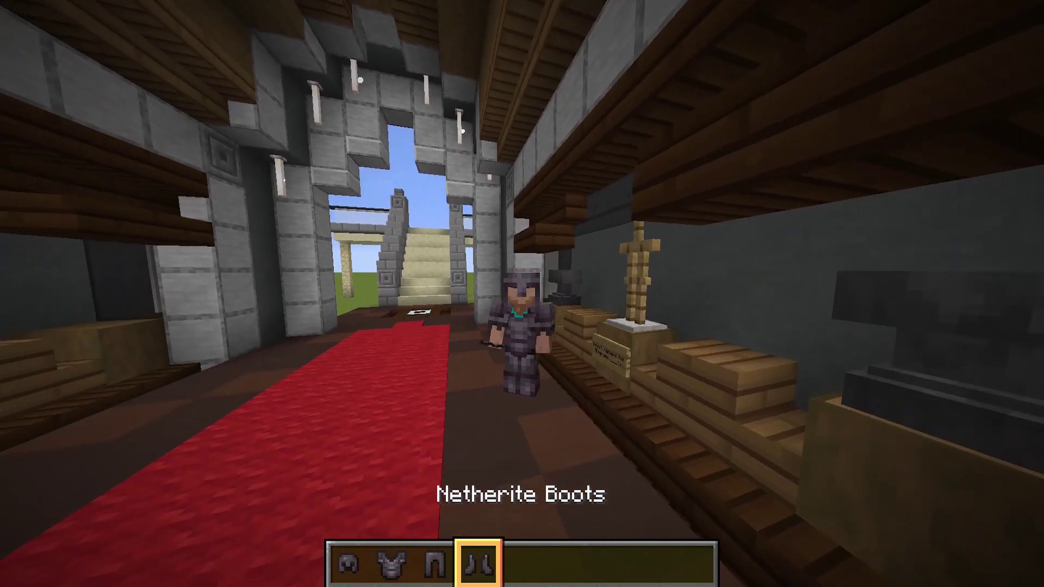
key(F5)
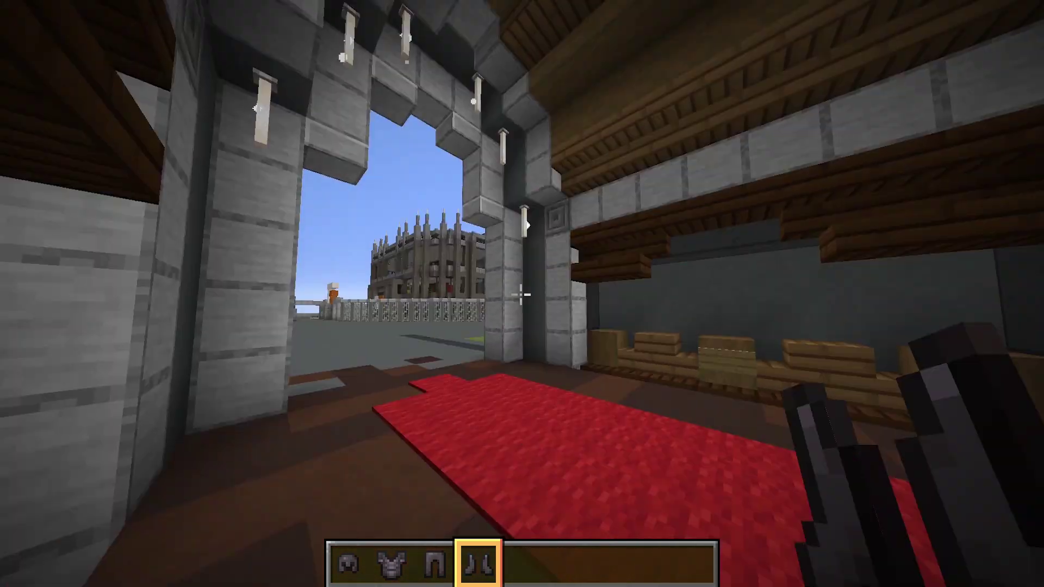
Step: Zoom in on the rename sign, select the Emerald Helmet, and view the emerald-armoured player
key(c)
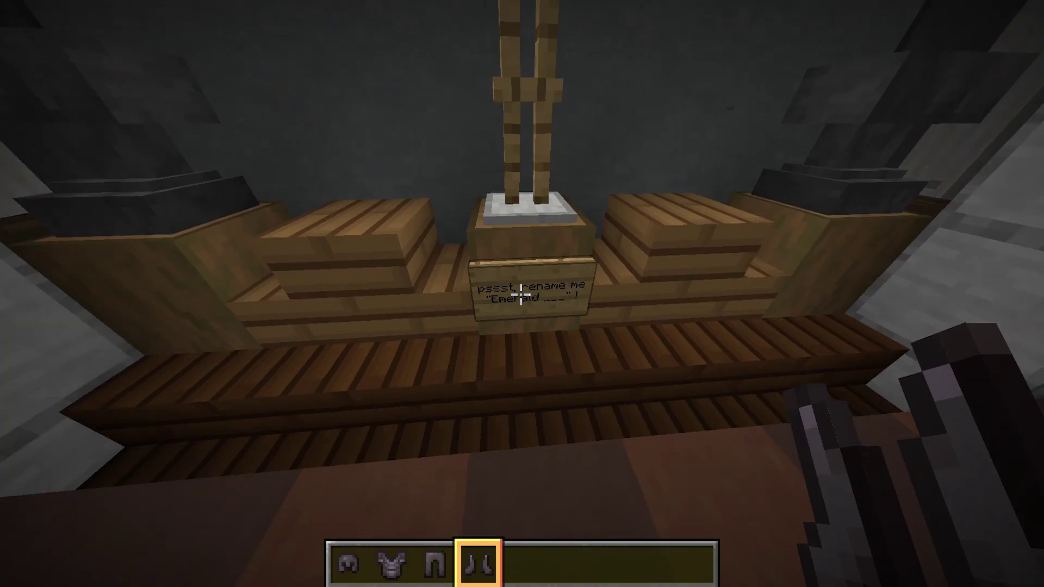
key(2)
key(1)
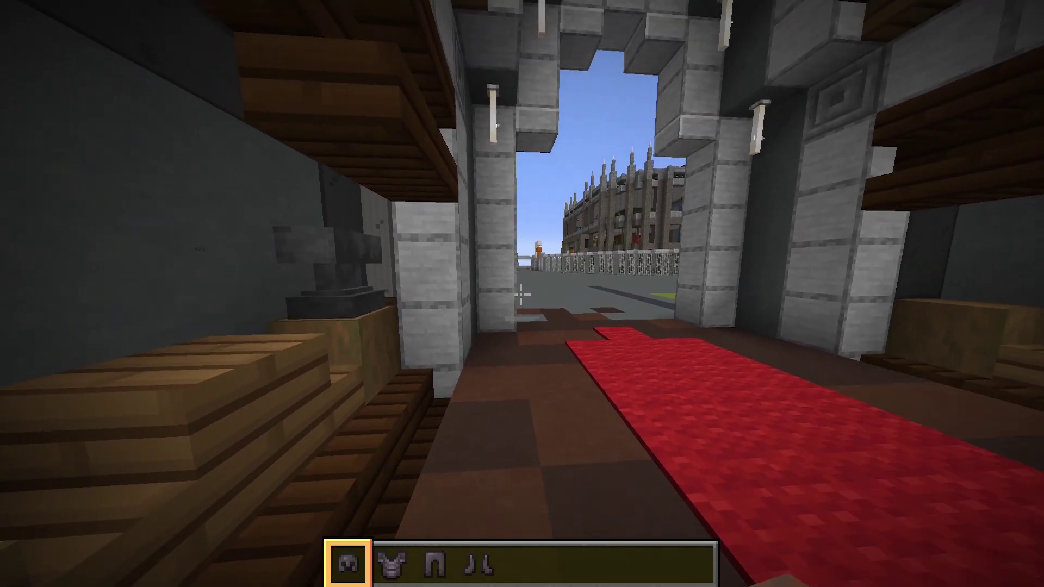
key(F5)
key(F5)
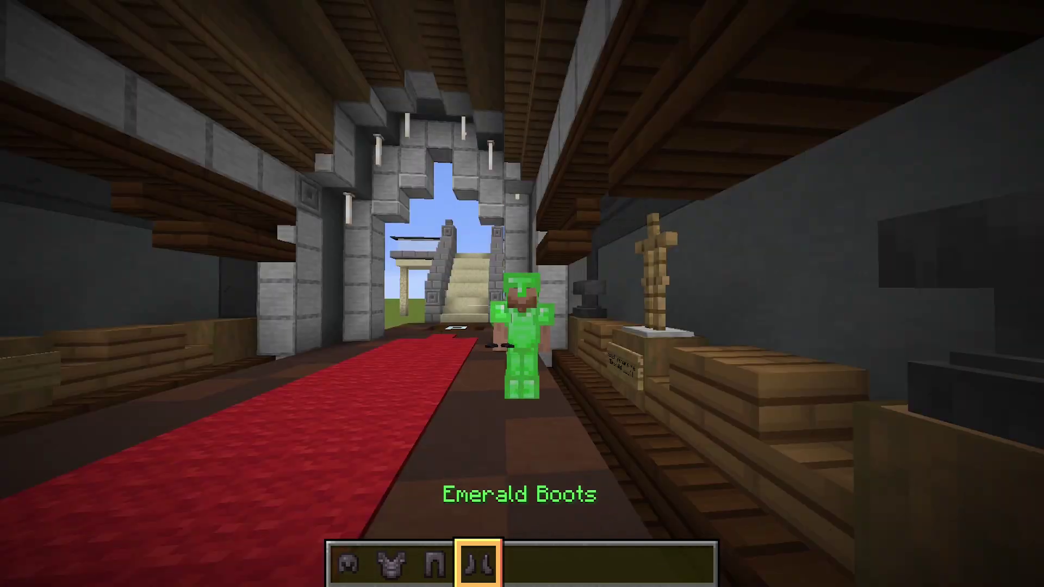
key(c)
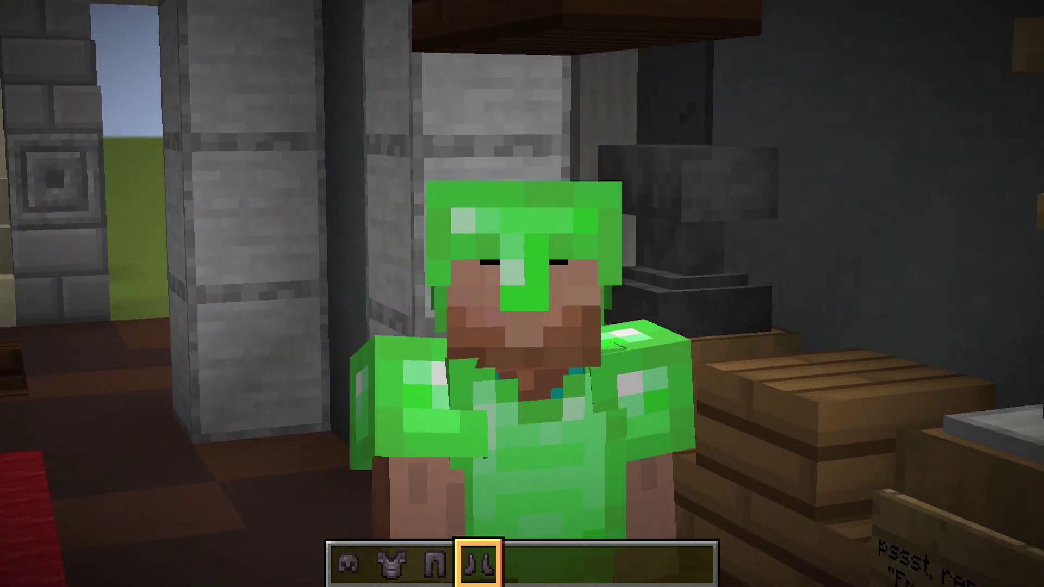
key(c)
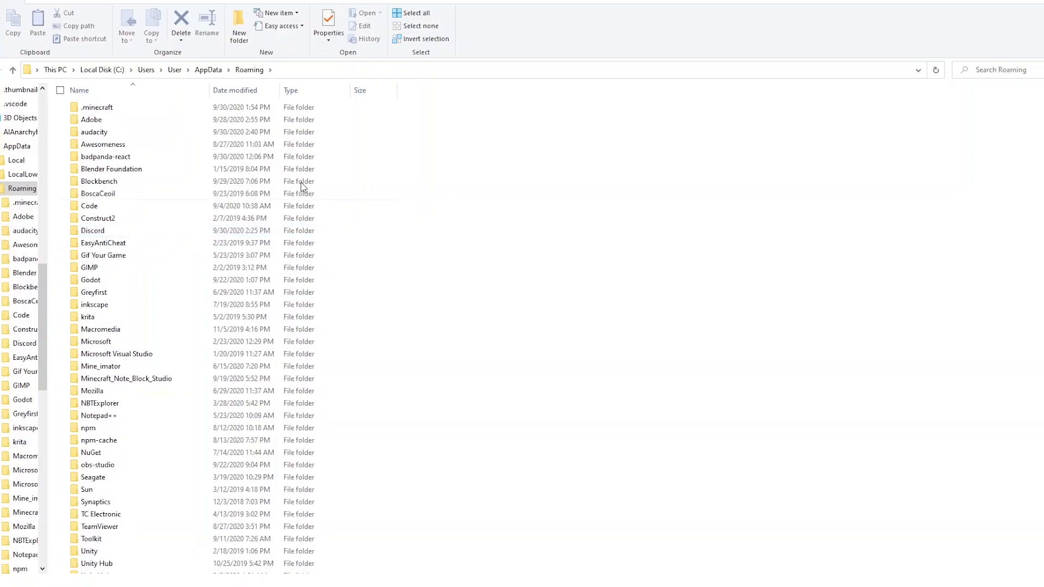
Step: Browse from .minecraft into resourcepacks\Resource Pack Tutorial\assets\minecraft
double_click(173, 112)
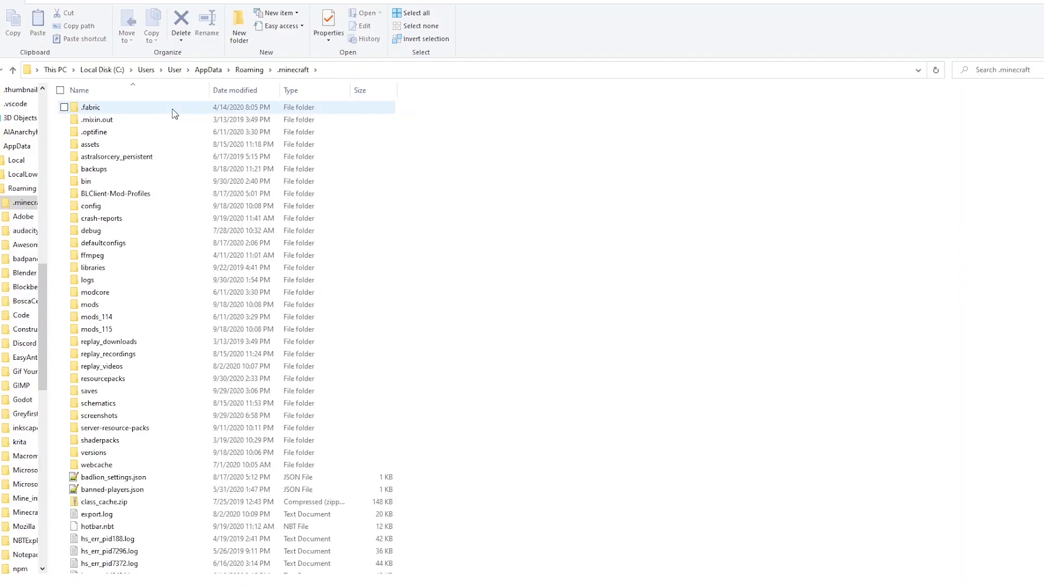
double_click(122, 384)
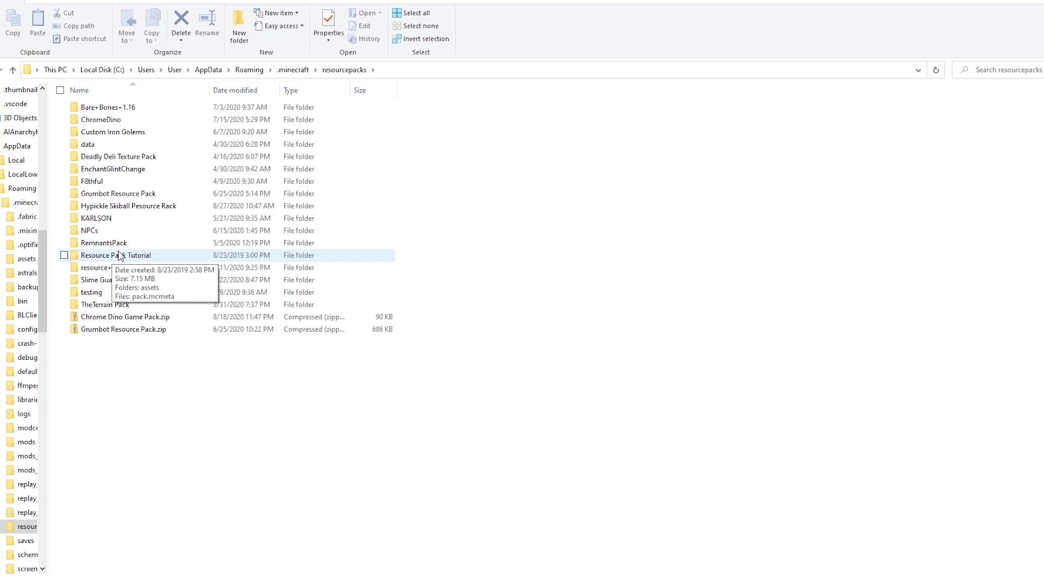
double_click(120, 256)
click(85, 110)
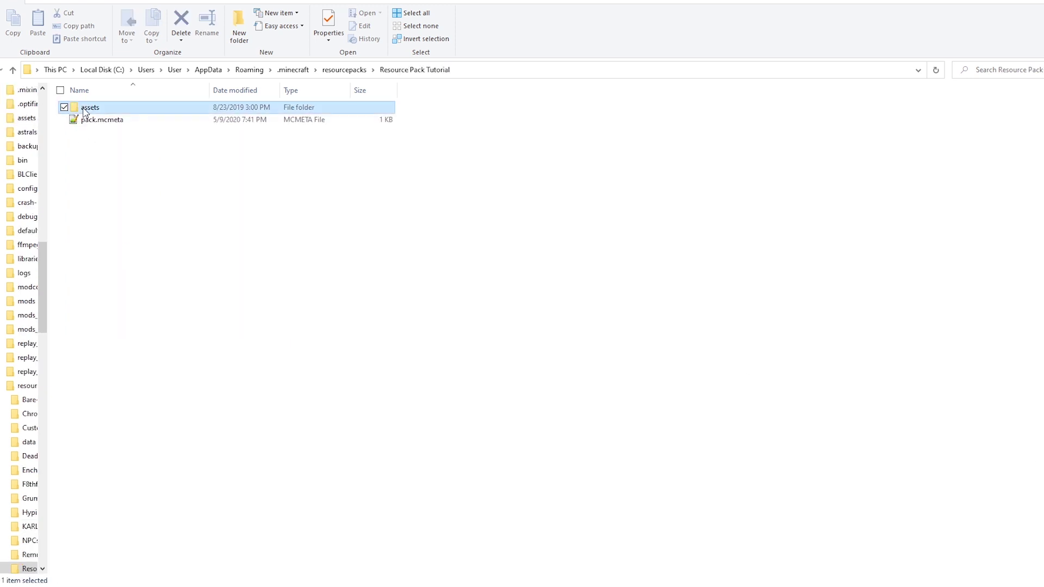
double_click(85, 110)
double_click(96, 108)
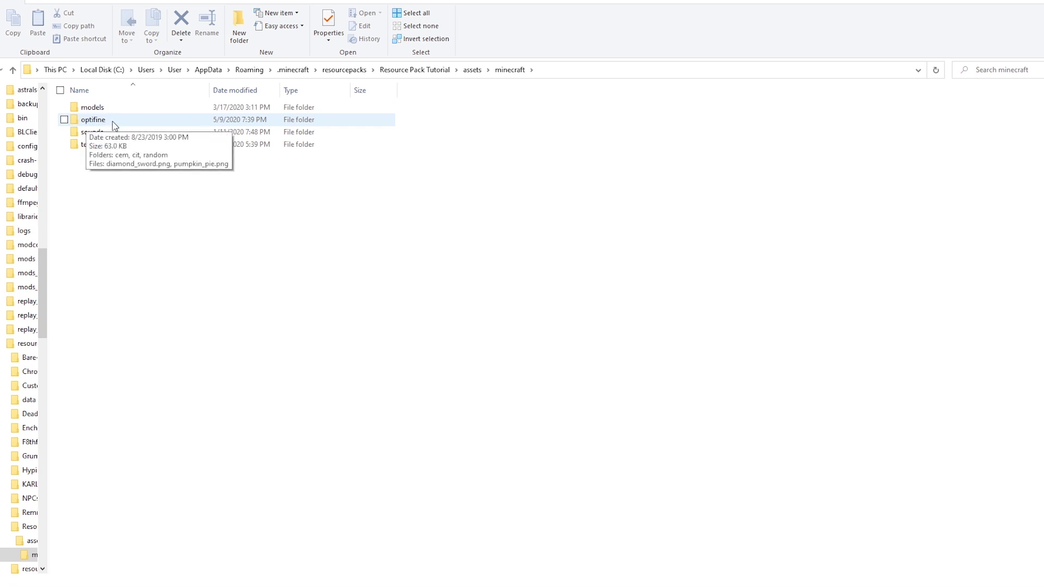
Step: Open optifine\cit and create a new folder named armor
double_click(93, 119)
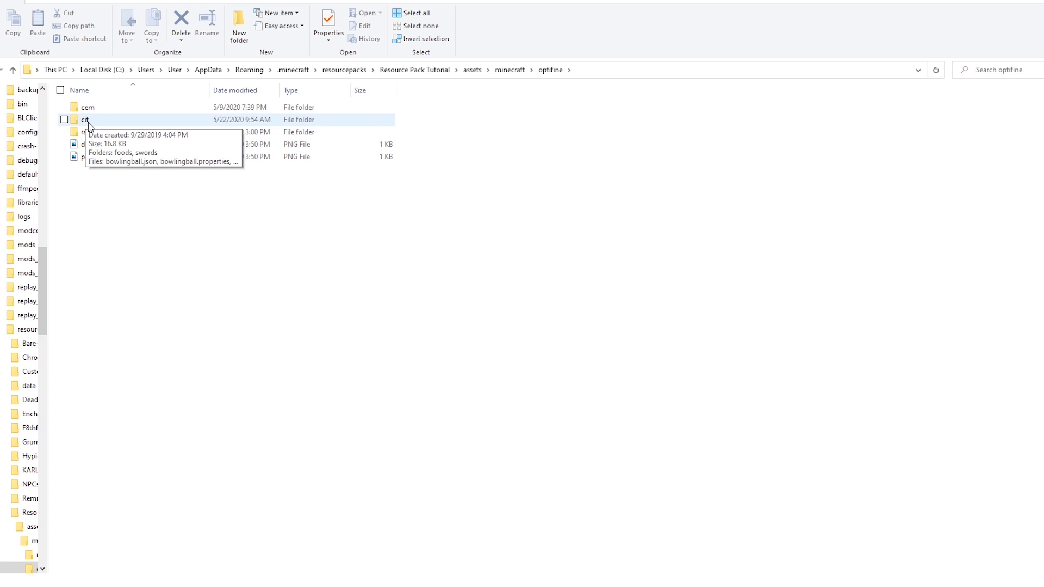
double_click(86, 120)
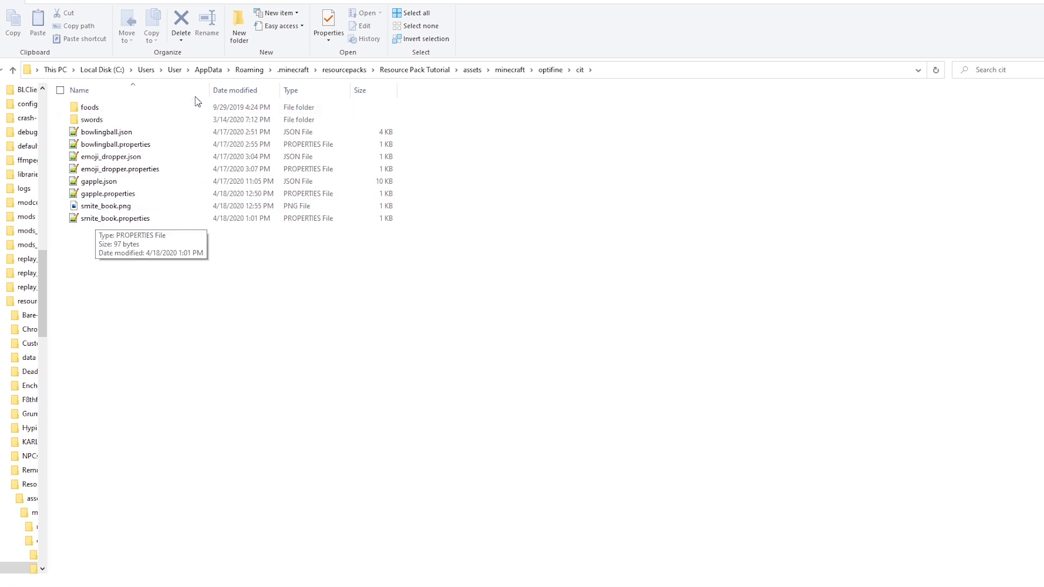
click(239, 27)
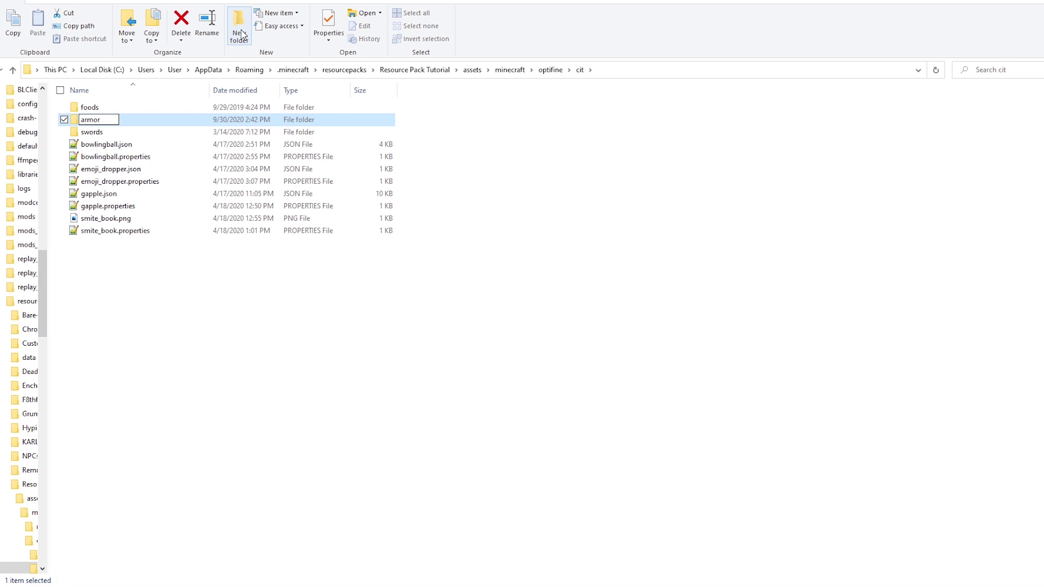
key(Return)
key(Return)
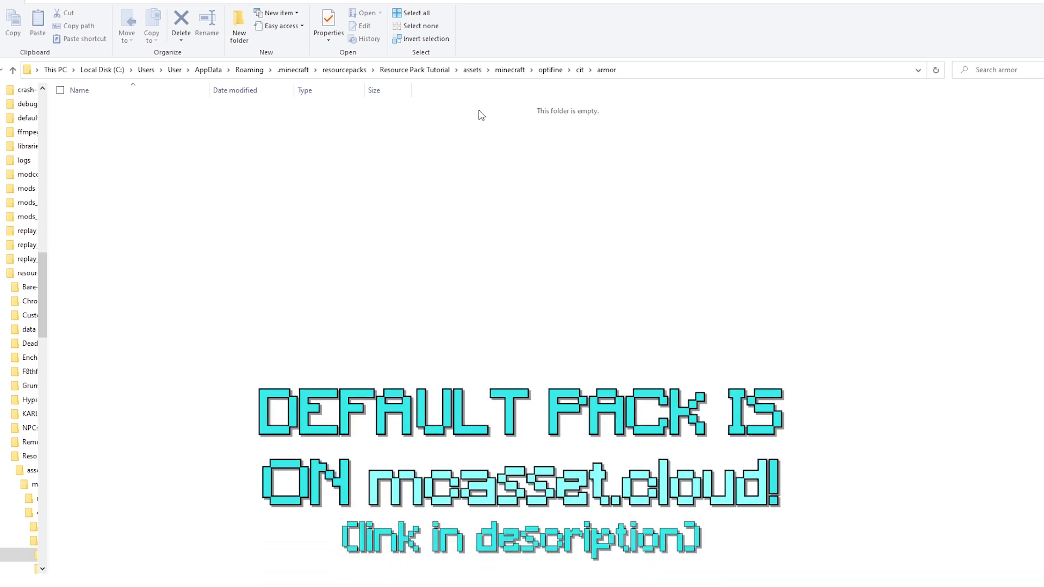
Step: Copy iron_layer_1.png and iron_layer_2.png from the template pack's armor textures folder
click(344, 70)
click(154, 267)
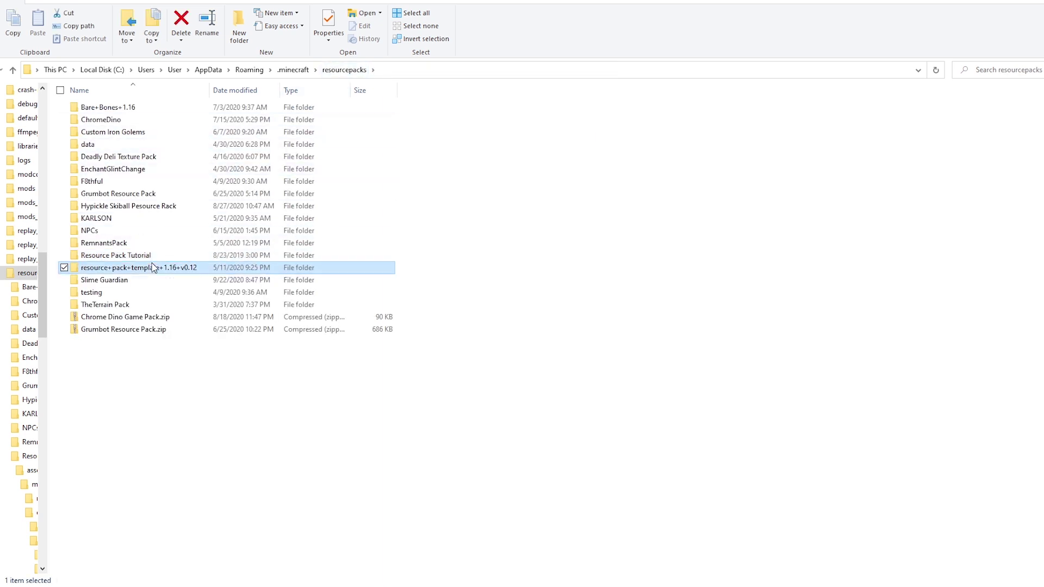
double_click(154, 267)
double_click(92, 108)
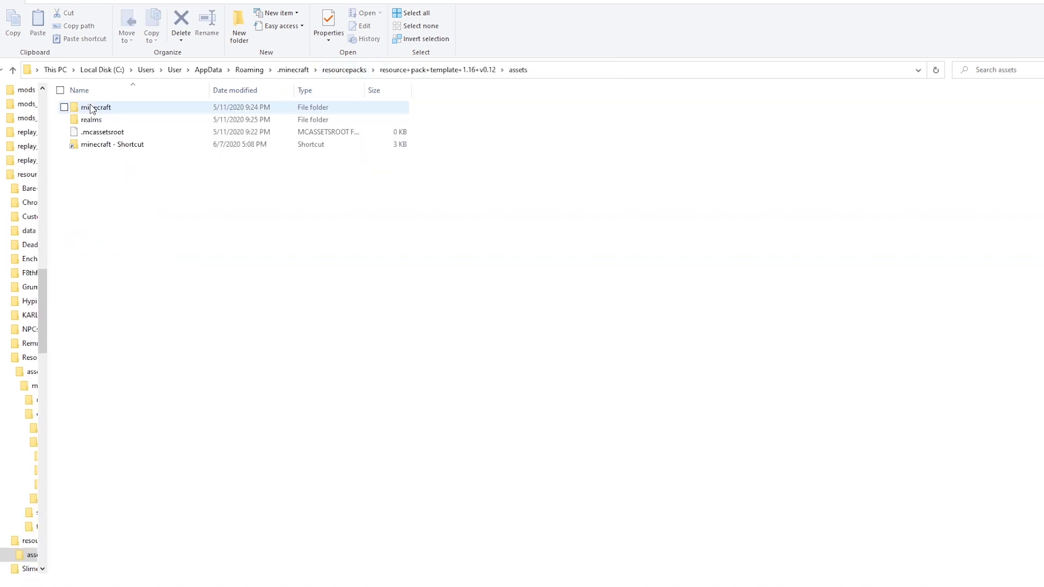
double_click(90, 110)
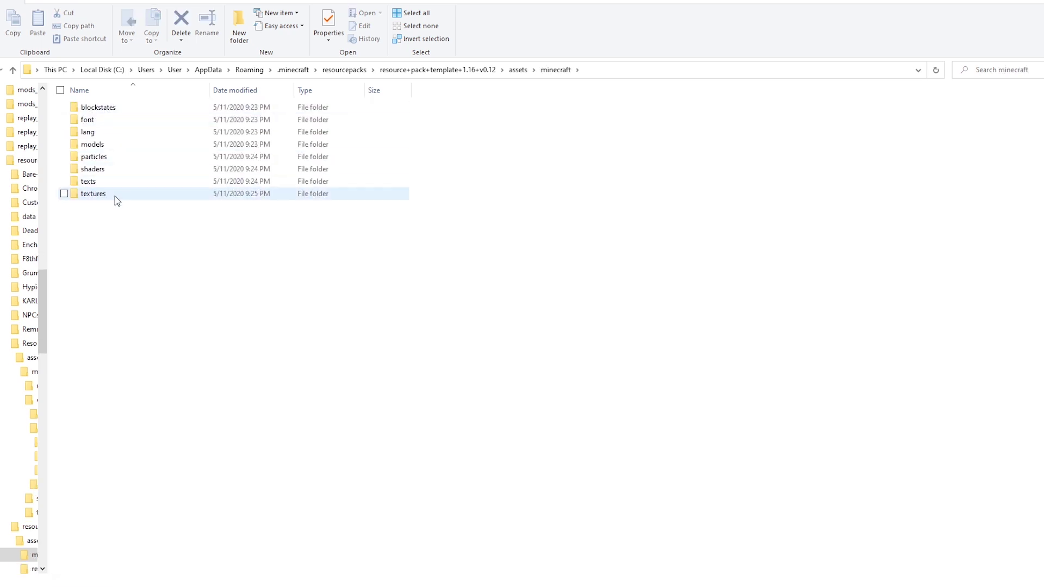
double_click(214, 197)
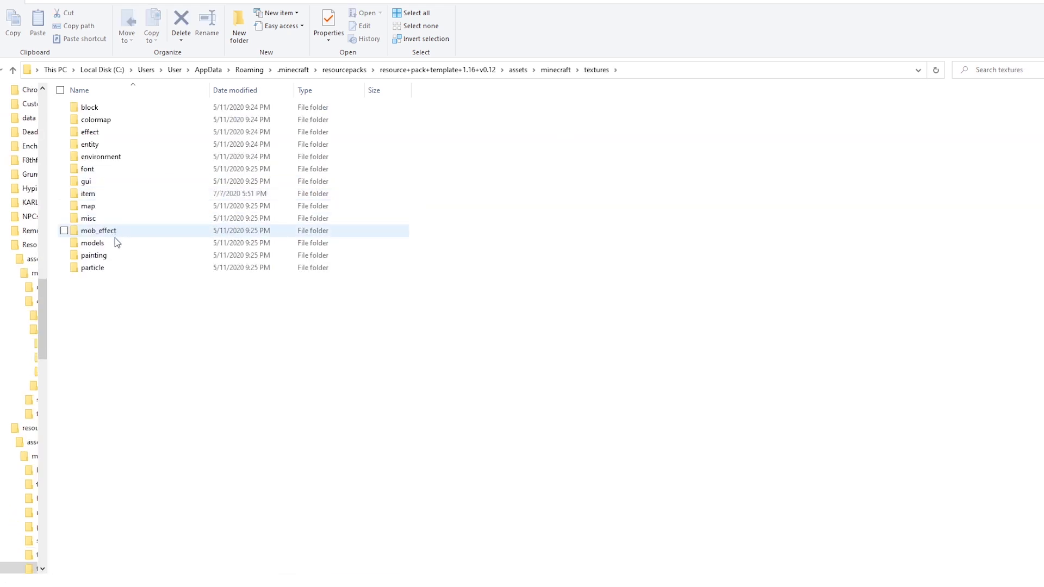
double_click(92, 244)
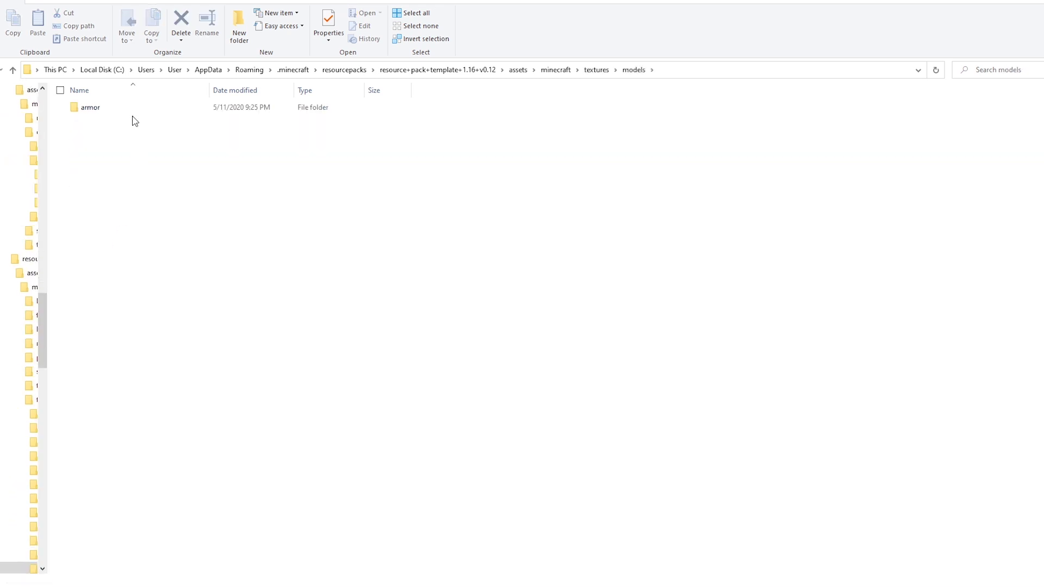
double_click(130, 110)
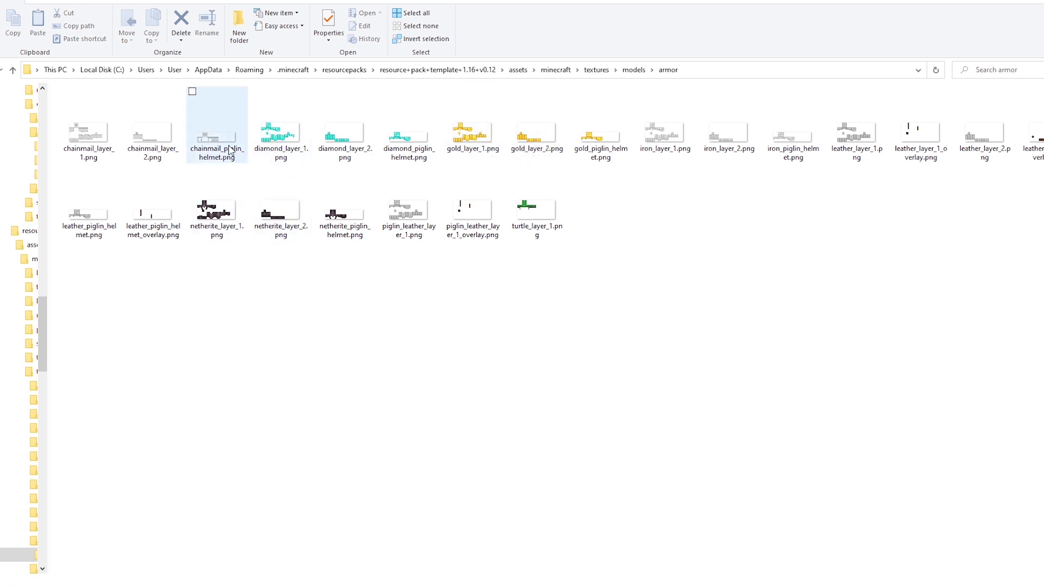
ctrl+click(728, 136)
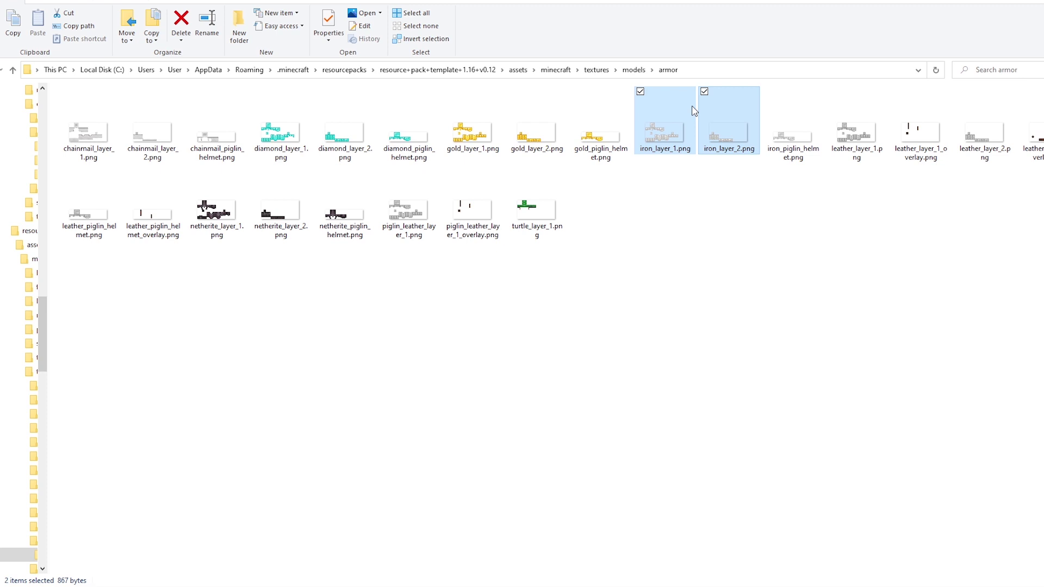
key(ctrl+c)
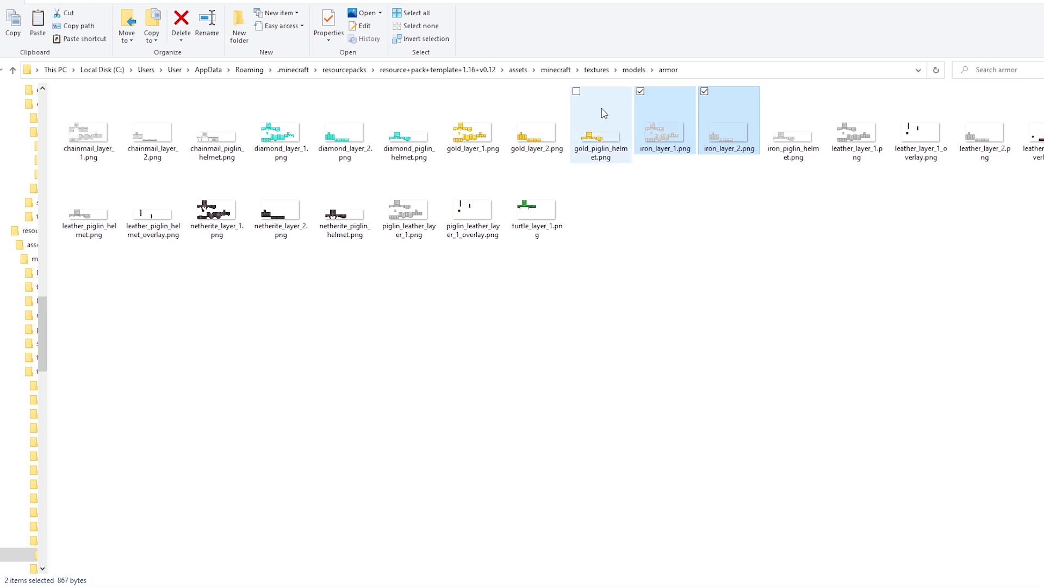
Step: Paste them into Resource Pack Tutorial\assets\minecraft\optifine\cit\armor
click(343, 71)
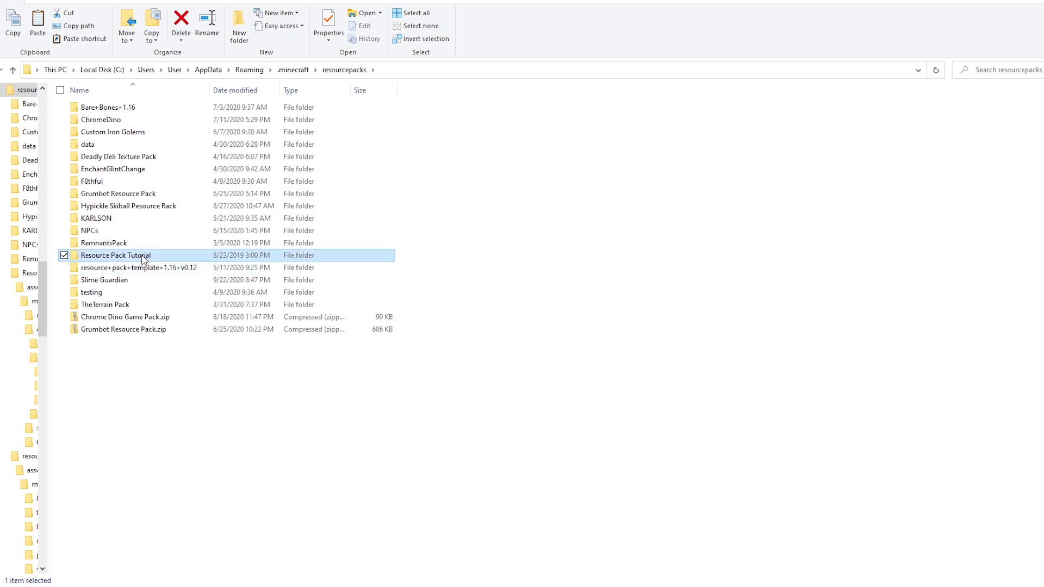
double_click(145, 260)
double_click(103, 108)
double_click(103, 108)
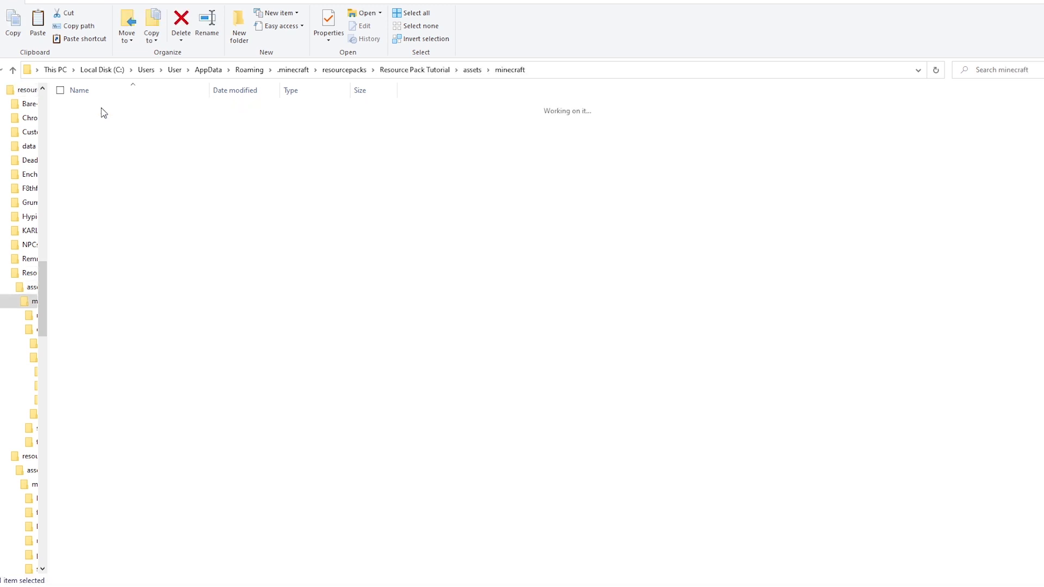
double_click(103, 119)
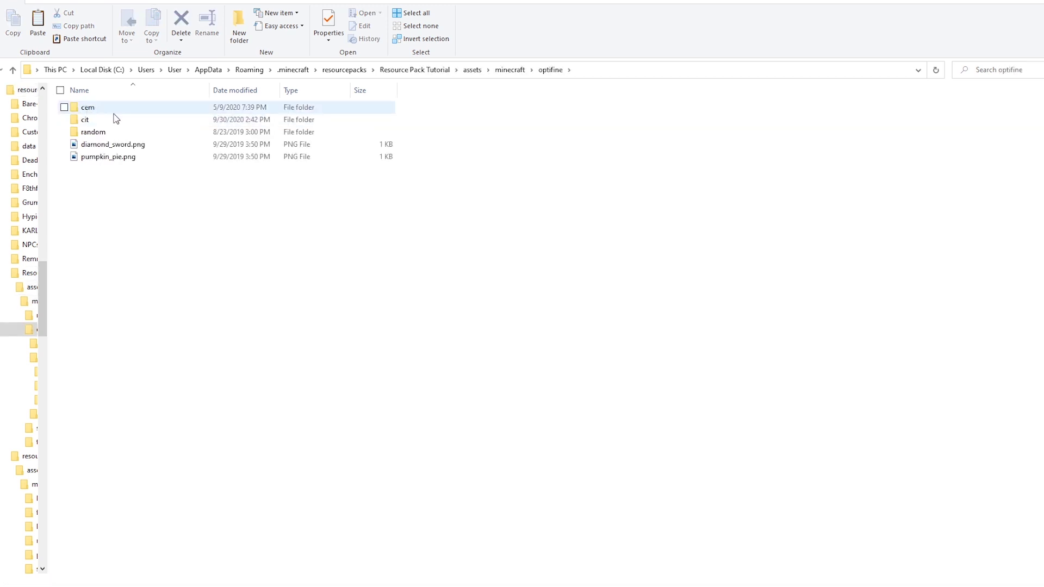
double_click(112, 117)
double_click(113, 113)
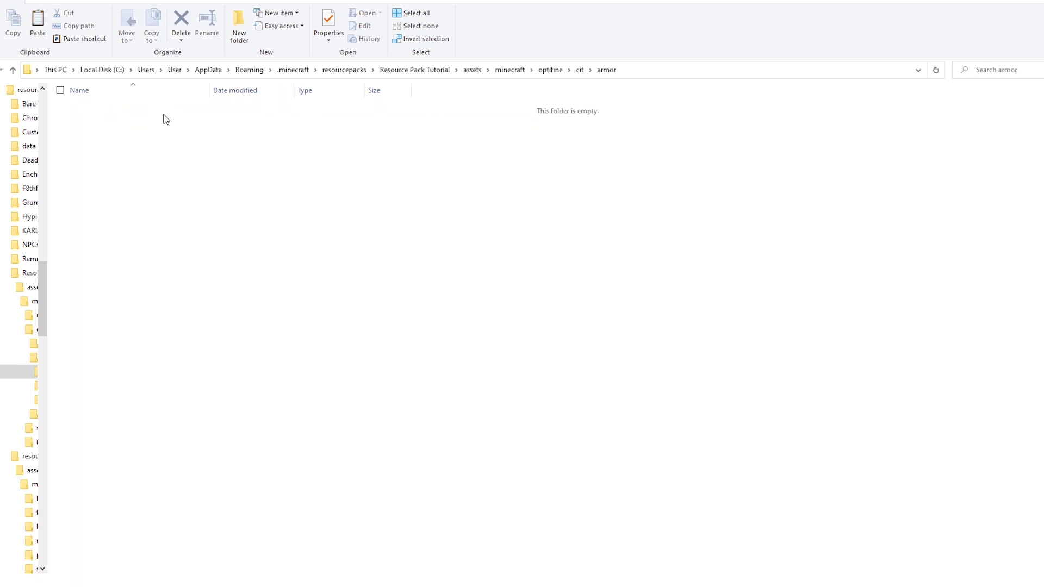
key(ctrl+v)
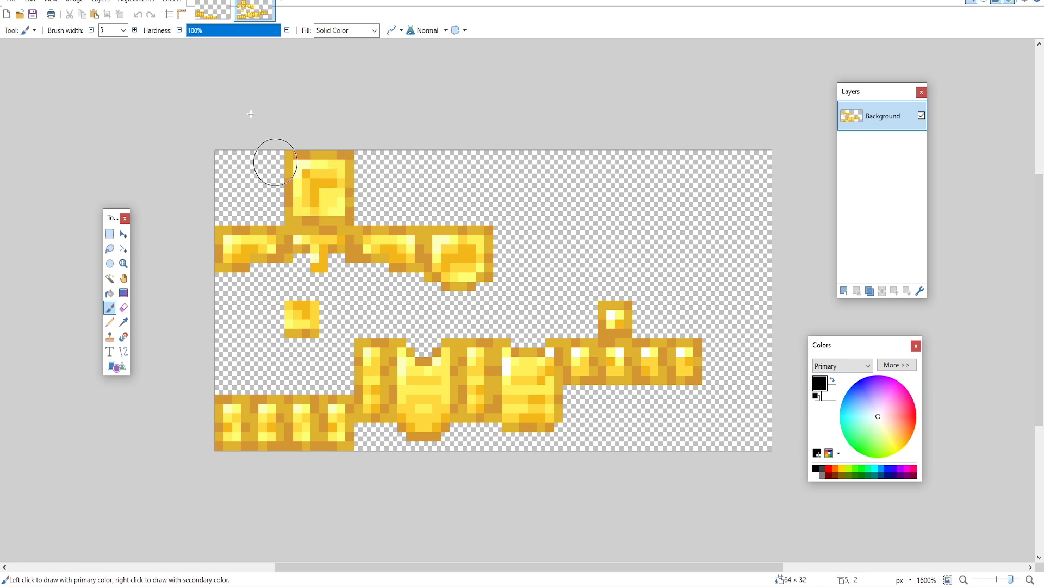
Step: Switch to the other armour texture and back to the full gold layer-1 sheet
click(215, 12)
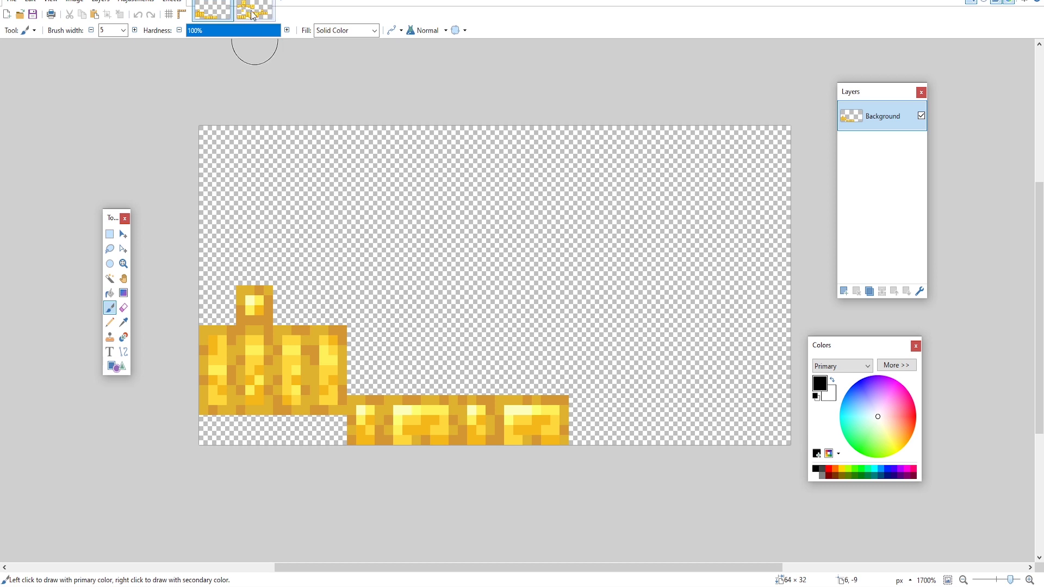
click(254, 12)
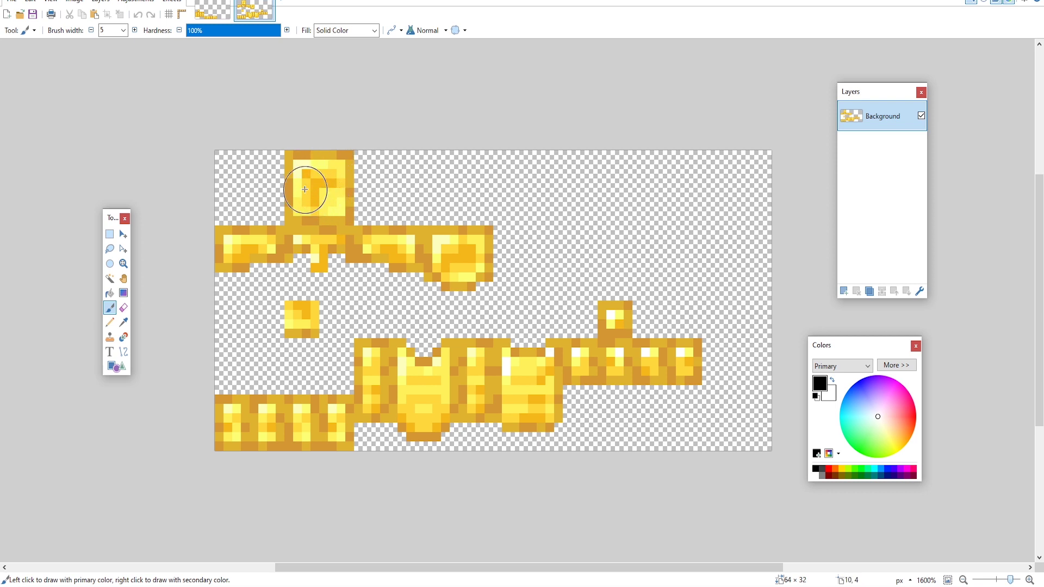
Step: Recolour the gold sheet green using Hue/Saturation: hue 47, saturation 72, lightness -4
click(136, 2)
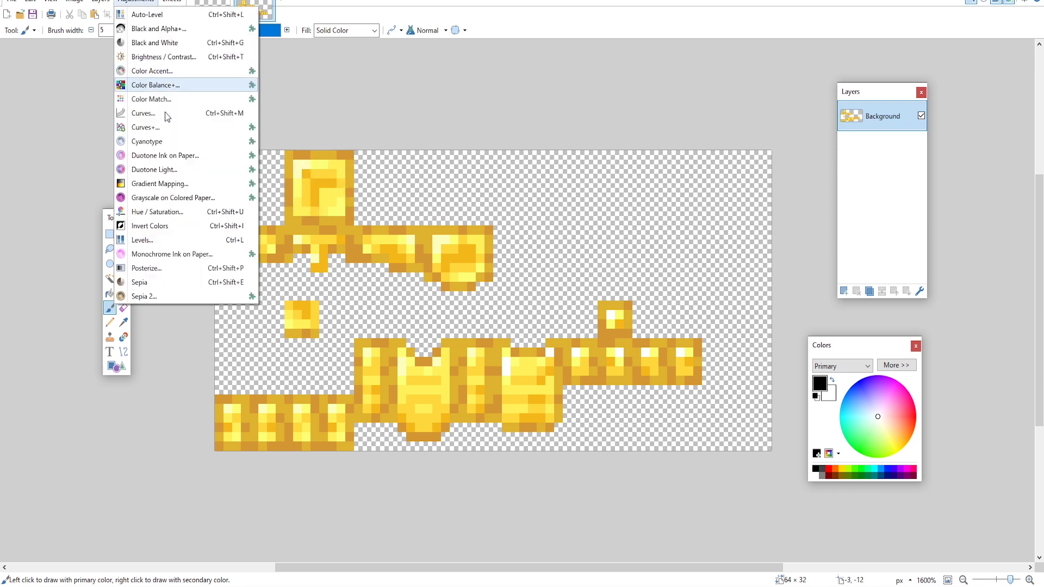
click(203, 212)
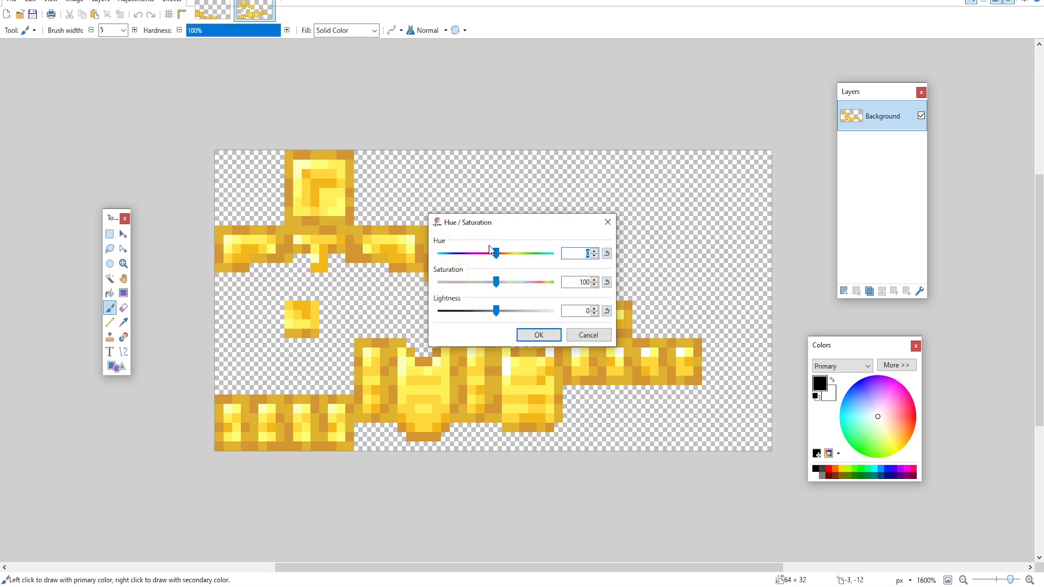
drag(497, 254, 493, 256)
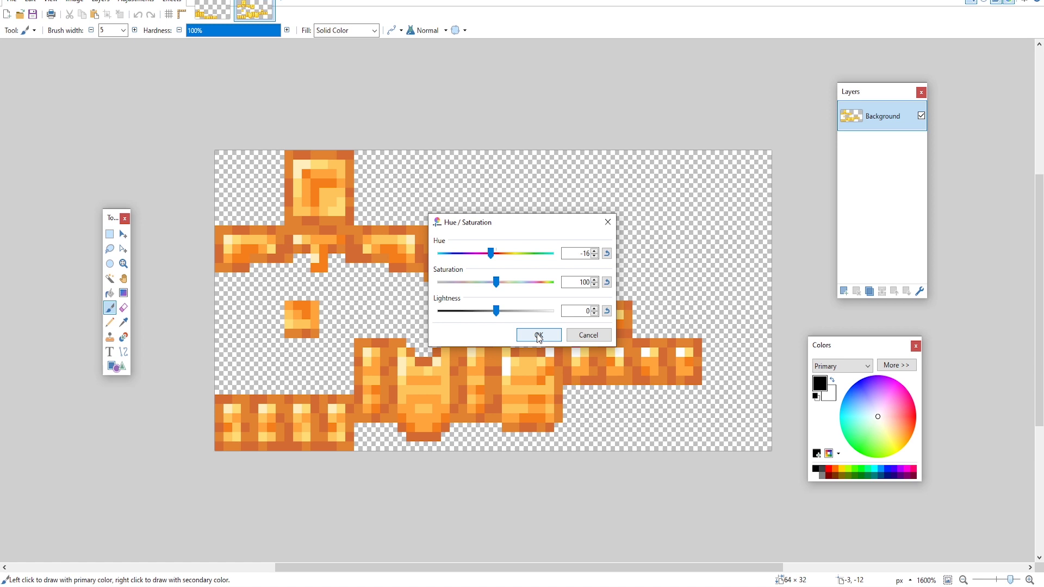
drag(491, 253, 480, 282)
drag(496, 311, 494, 310)
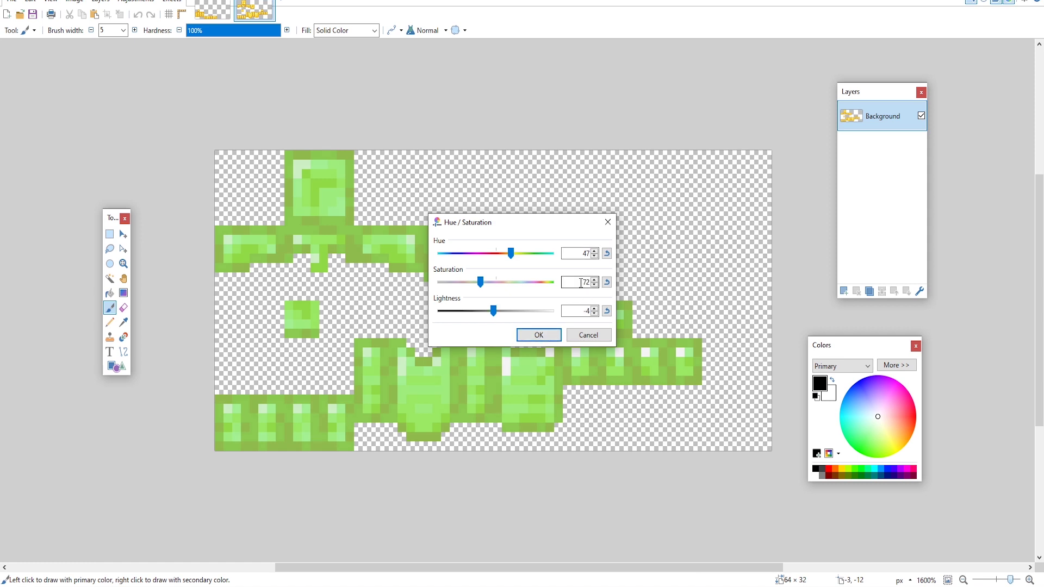
click(539, 335)
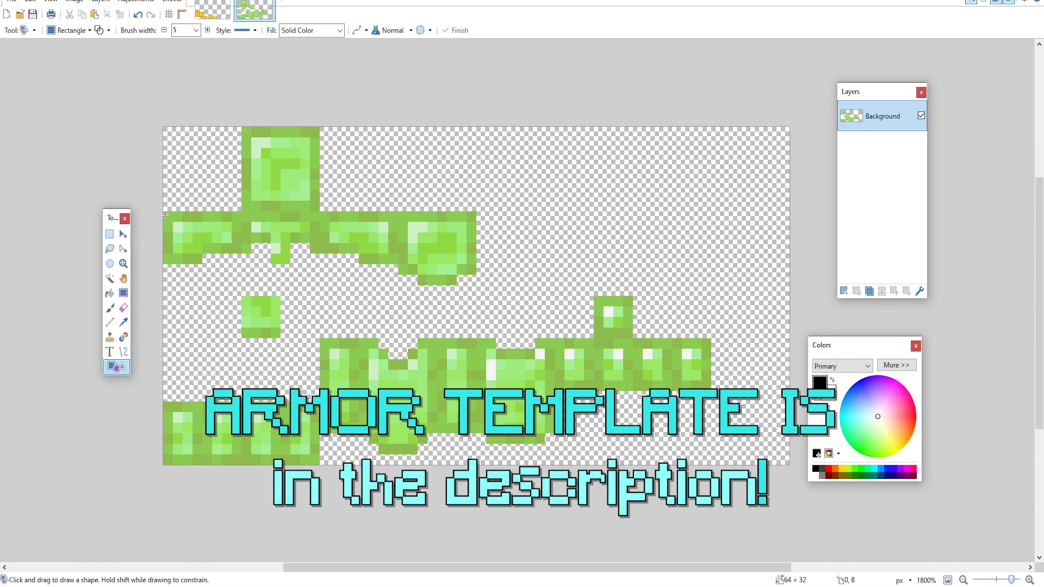
drag(167, 215, 240, 296)
scroll(217, 226, up, 2)
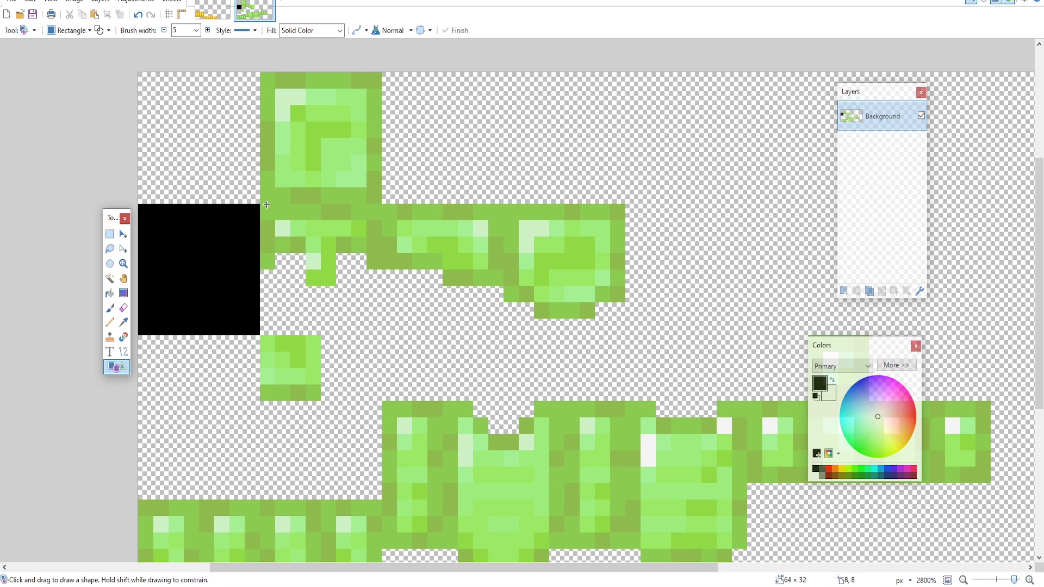
drag(267, 205, 381, 333)
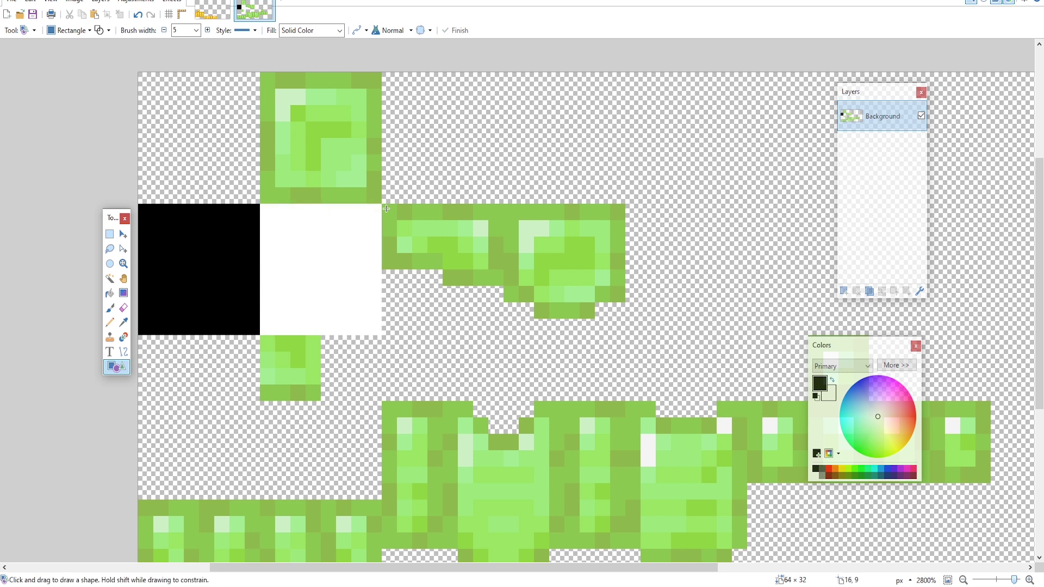
drag(387, 208, 503, 335)
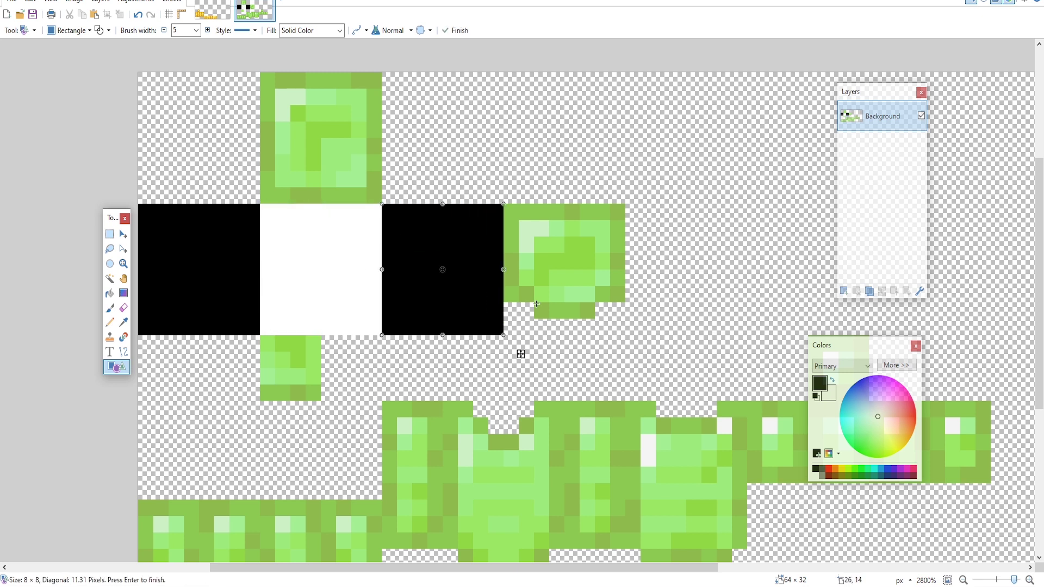
key(Return)
drag(504, 206, 625, 335)
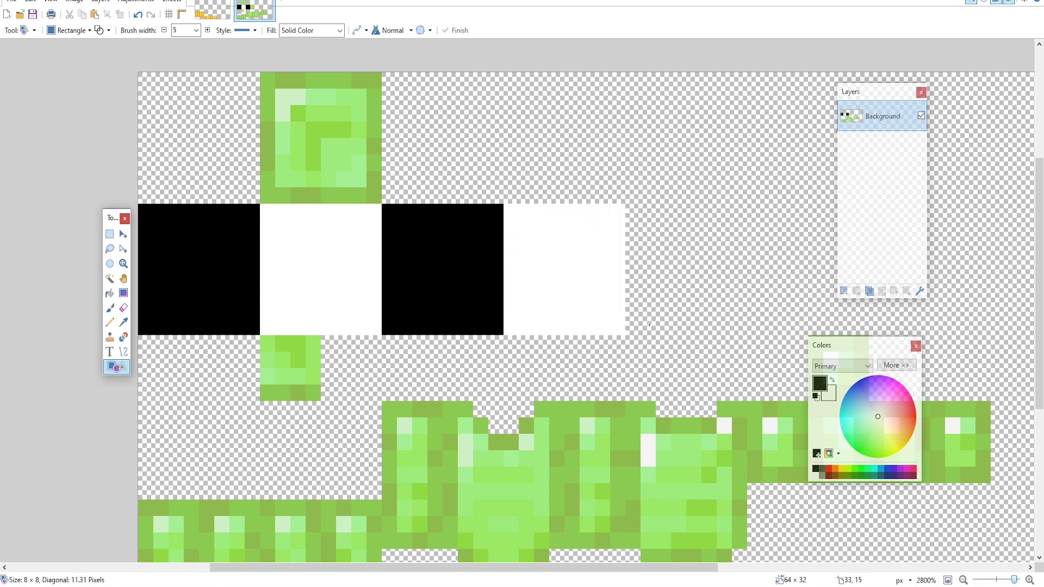
key(Return)
mouse_move(261, 202)
mouse_down()
mouse_move(371, 55)
mouse_move(381, 71)
mouse_up()
key(Return)
scroll(398, 221, down, 4)
scroll(467, 173, up, 3)
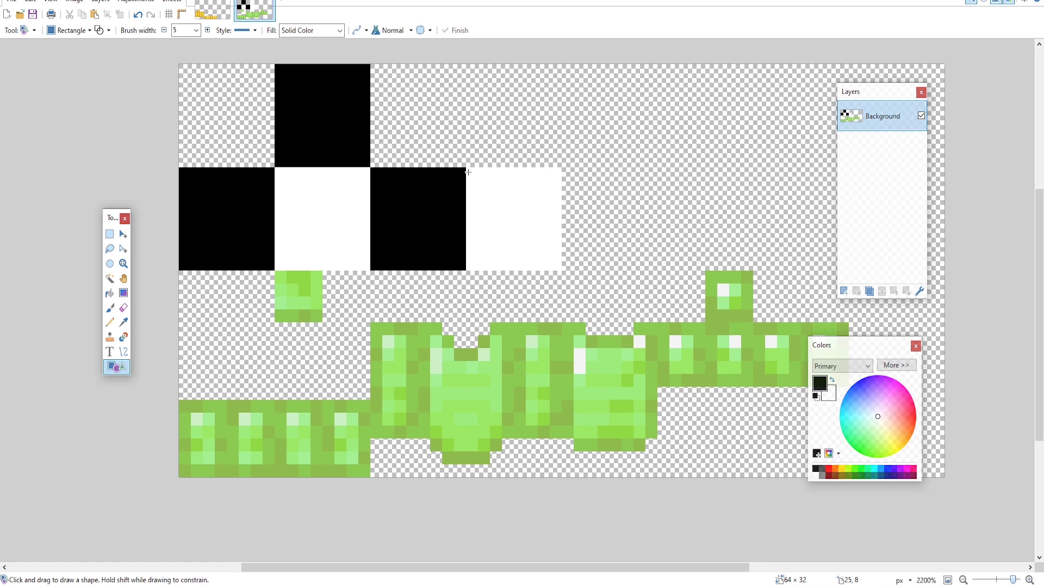
scroll(467, 172, up, 4)
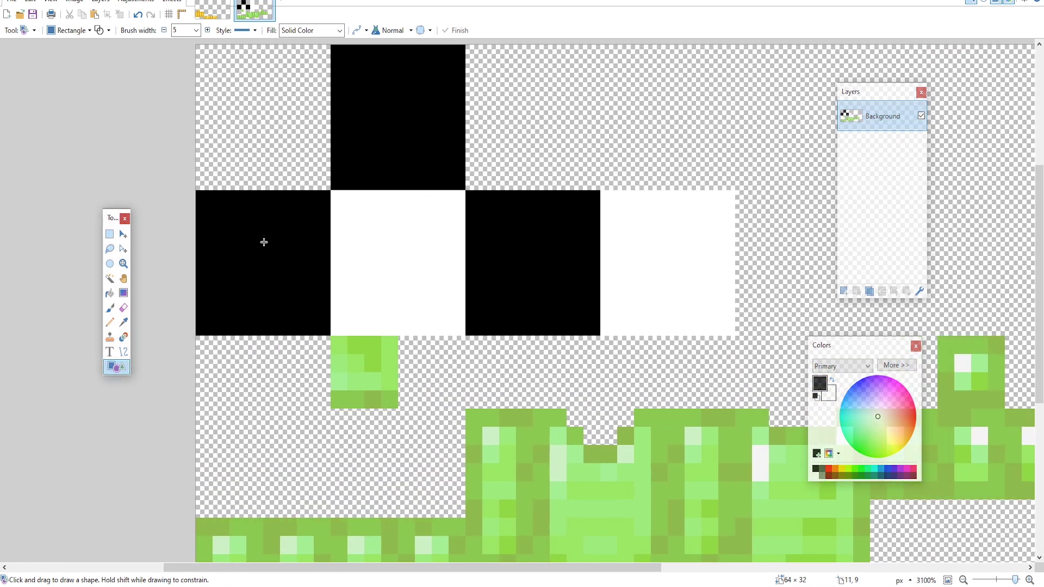
click(109, 322)
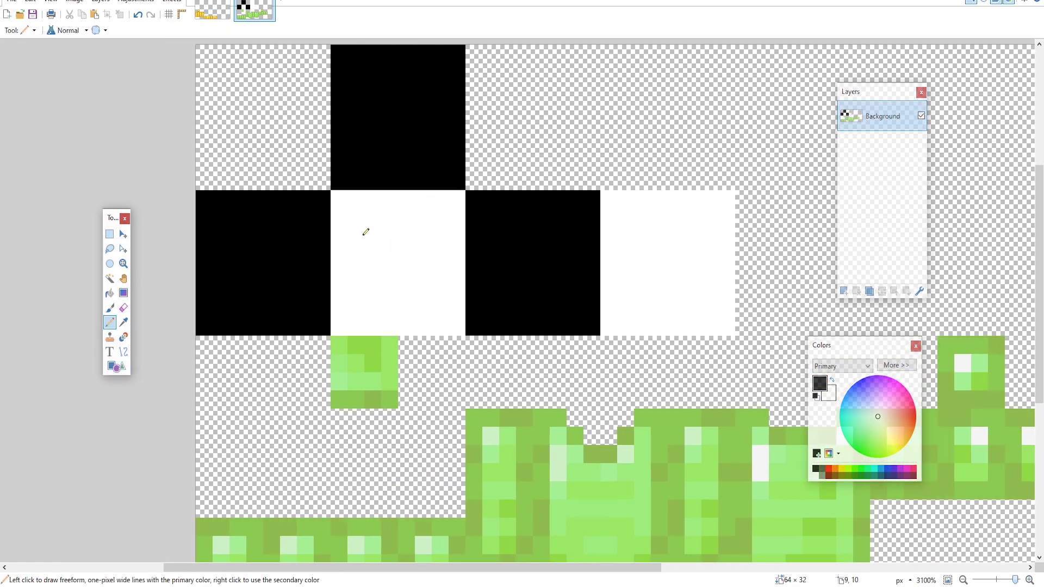
key(ctrl+z)
key(ctrl+z)
key(ctrl+z)
key(ctrl+z)
key(ctrl+z)
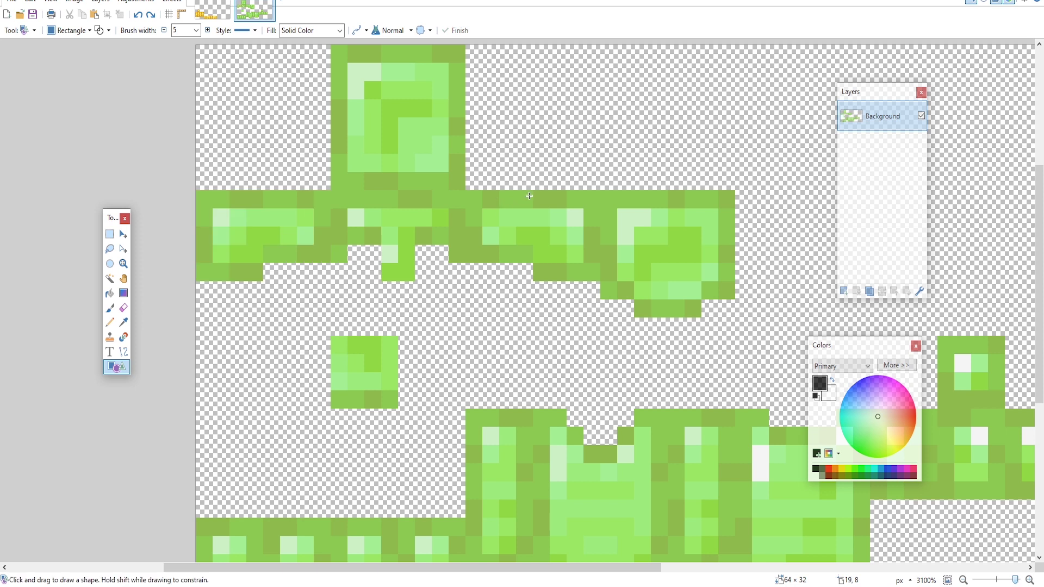
scroll(529, 196, down, 5)
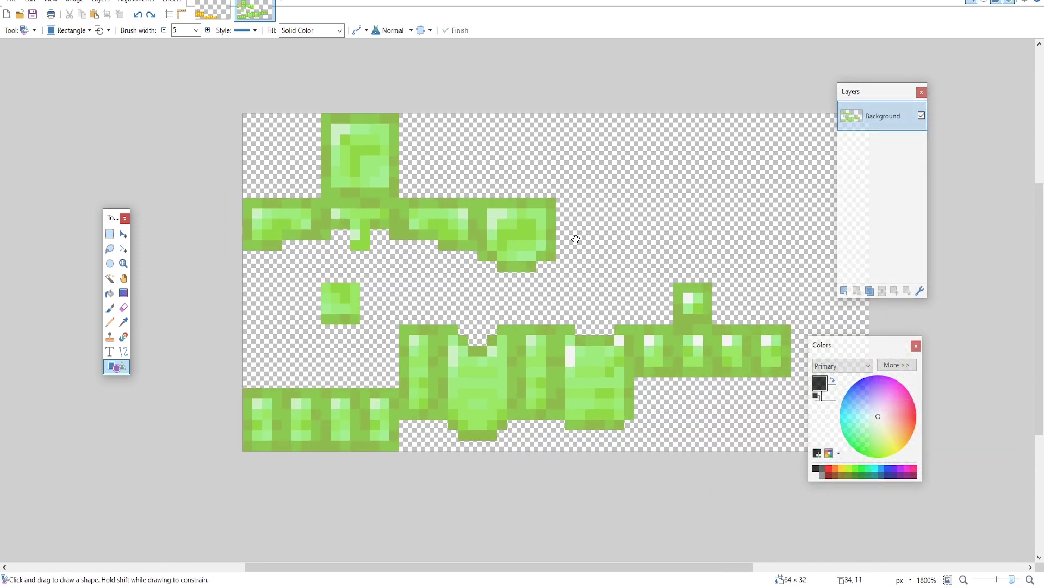
Step: Save the green sheet as emerald_layer_1.png and switch to the gold layer-2 texture
drag(576, 240, 524, 232)
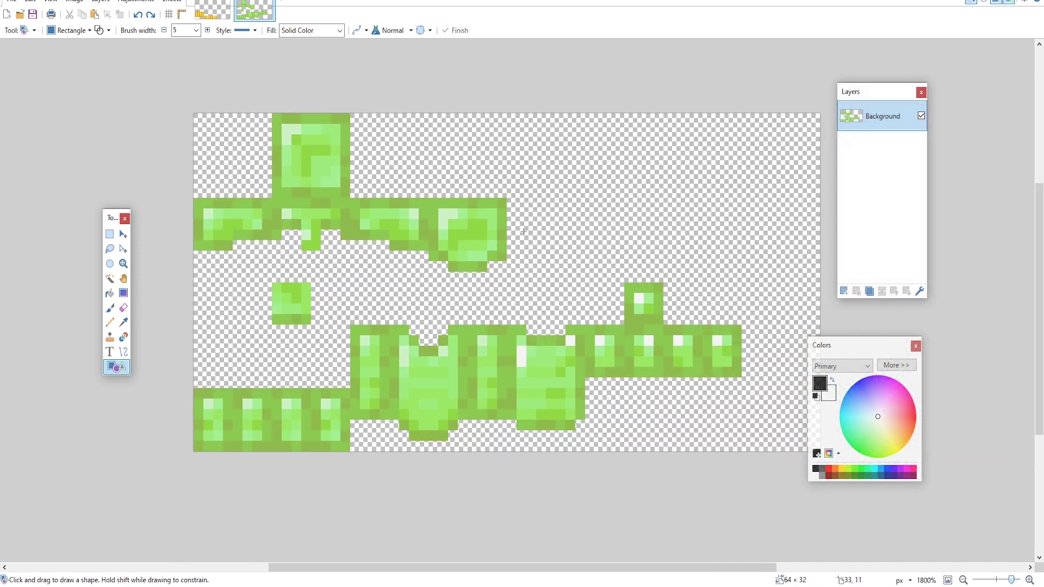
click(11, 2)
click(52, 93)
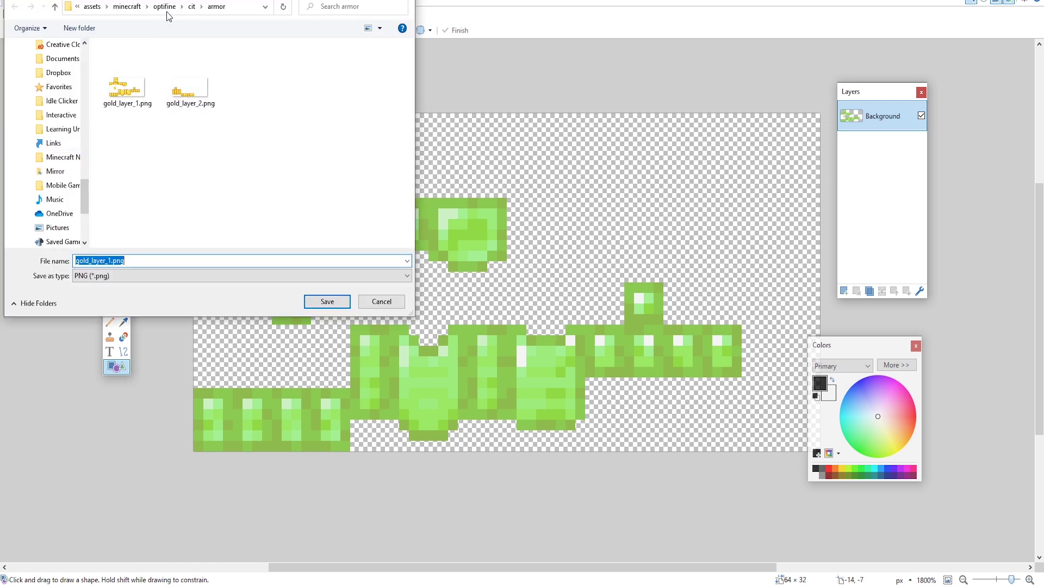
click(93, 261)
key(shift+Home)
text(emerald)
key(Return)
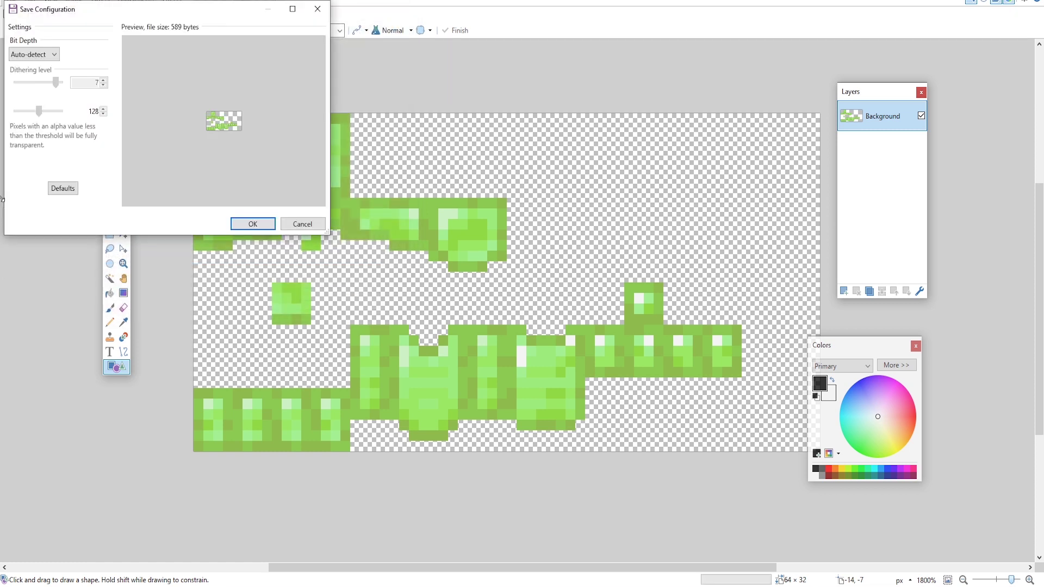
click(251, 223)
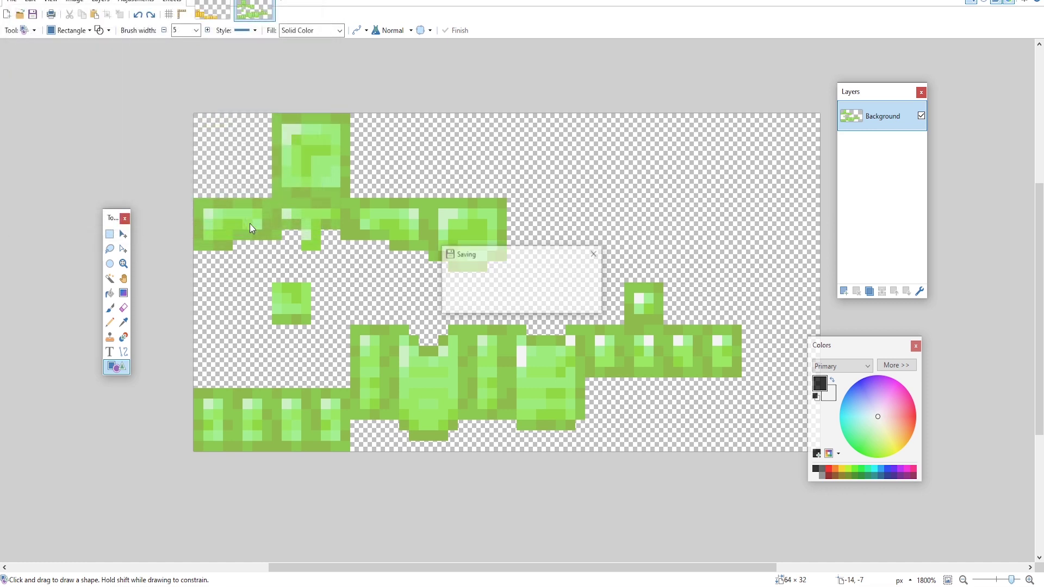
key(ctrl+Tab)
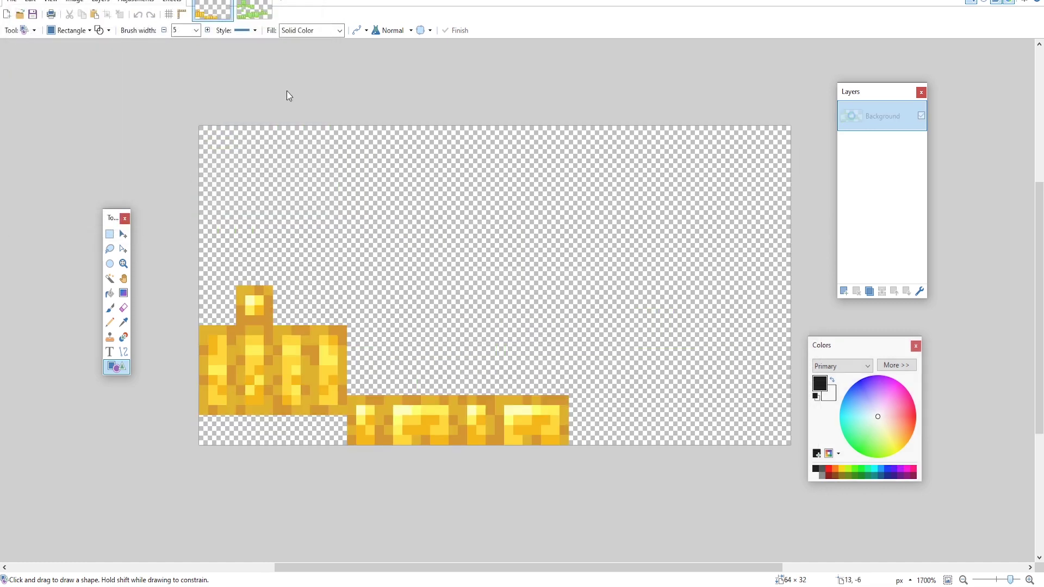
Step: Turn the gold layer-2 texture green with the Hue/Saturation adjustment
scroll(403, 350, up, 2)
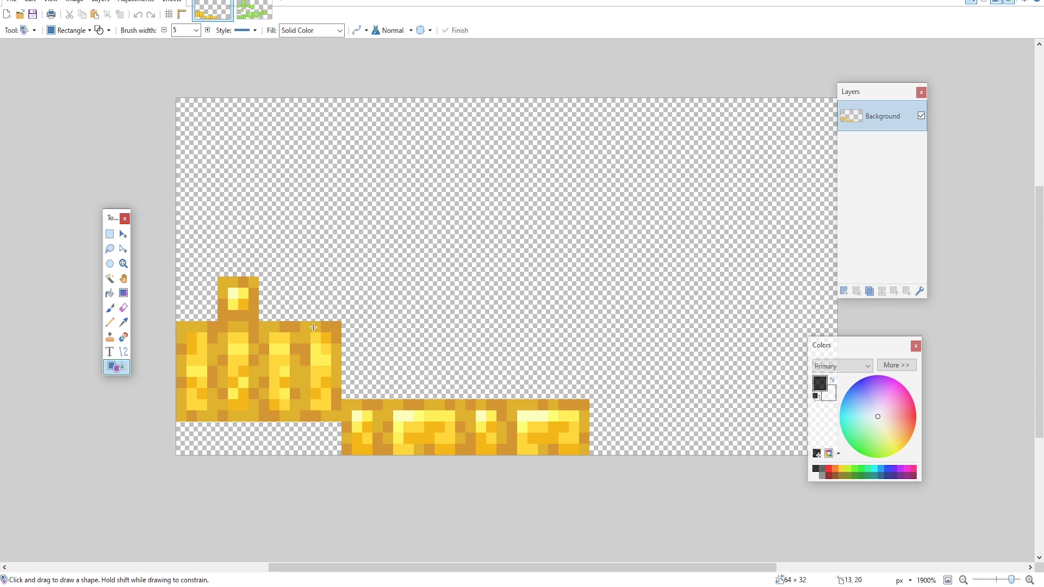
click(254, 10)
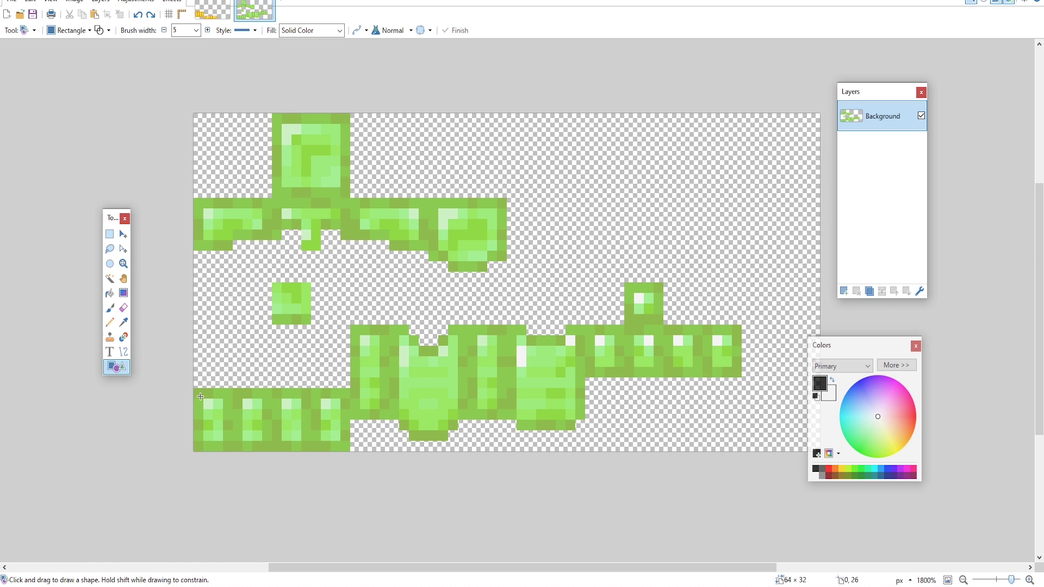
drag(200, 397, 350, 450)
key(ctrl+z)
drag(355, 335, 583, 438)
key(ctrl+z)
drag(502, 269, 203, 119)
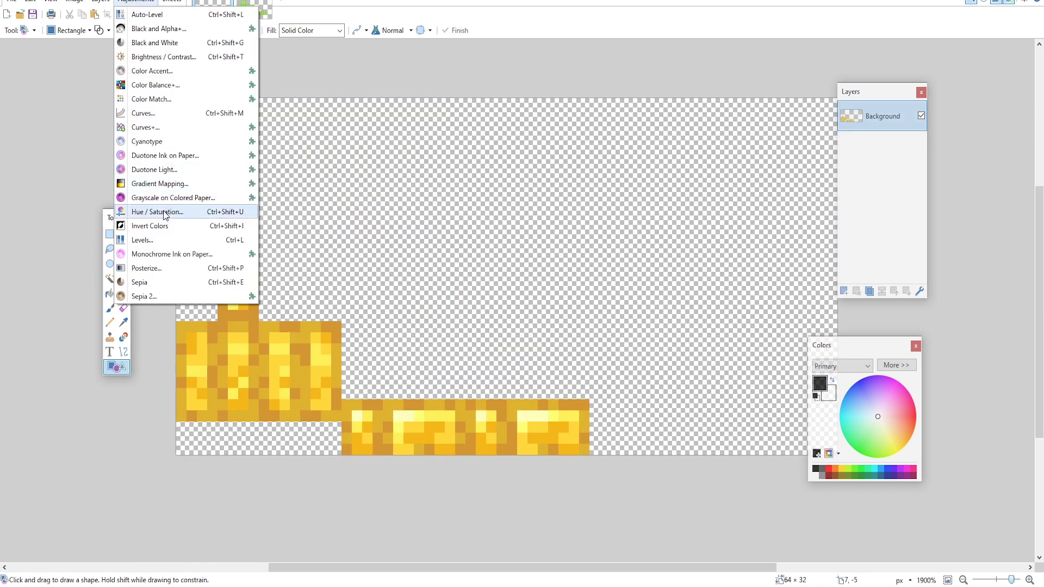
click(164, 206)
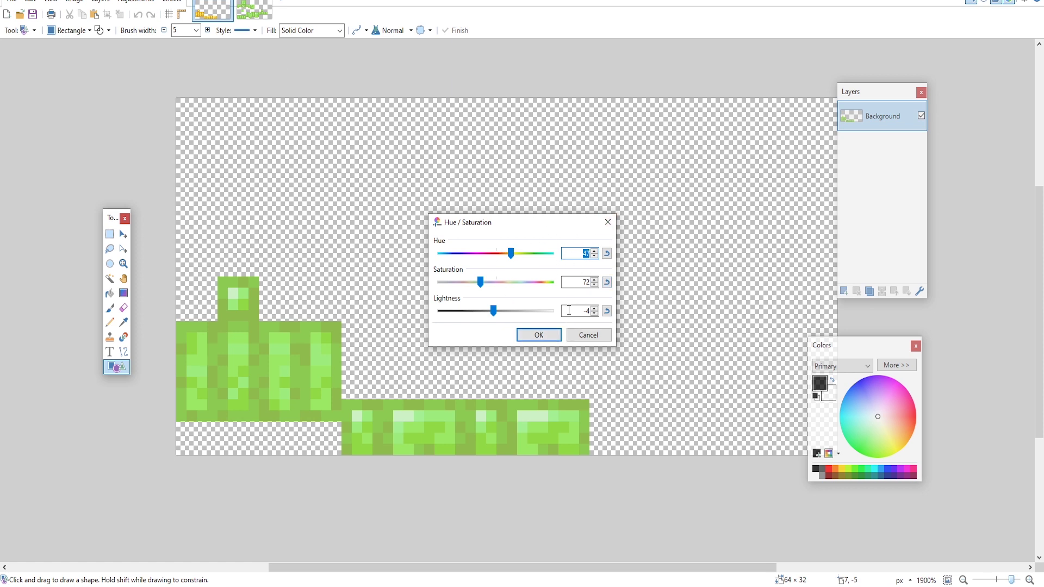
click(539, 335)
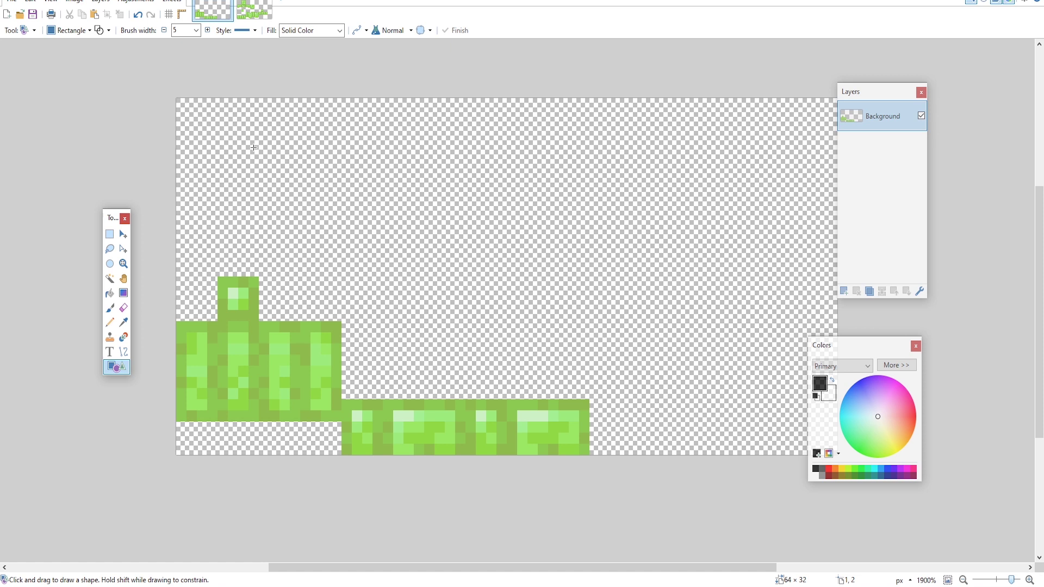
Step: Save the green texture as emerald_layer_2.png, replacing gold in the name
click(10, 1)
click(33, 86)
click(90, 260)
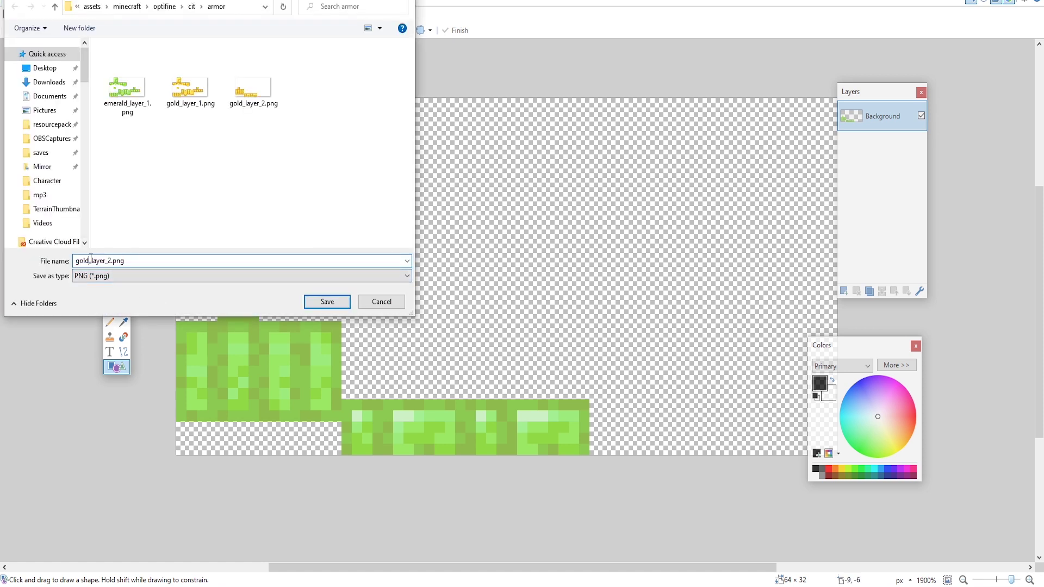
key(shift+Home)
text(emerald)
click(329, 299)
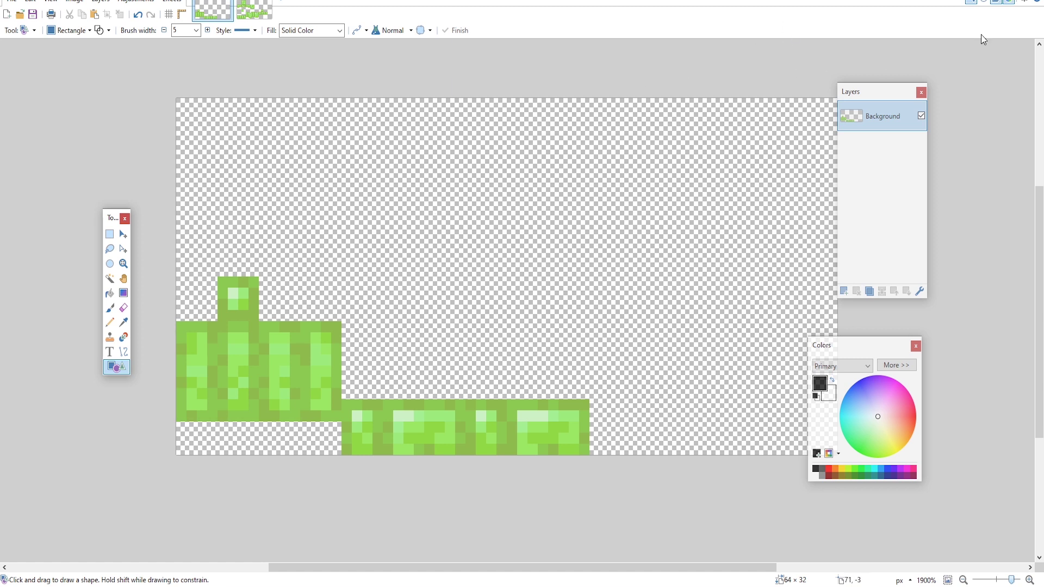
Step: Delete gold_layer_1.png and gold_layer_2.png from the armor folder
key(alt+Tab)
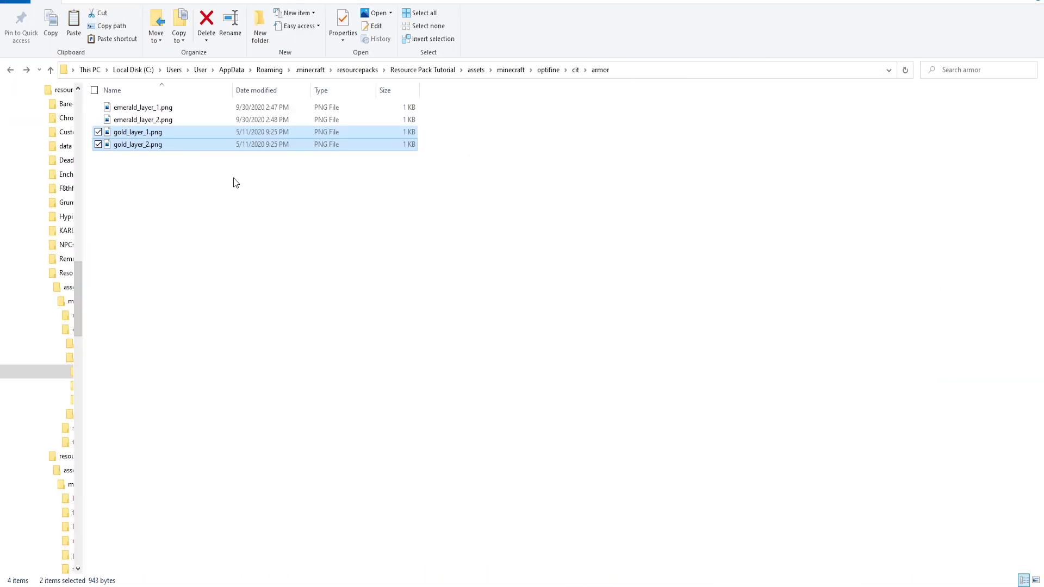
click(180, 175)
drag(154, 168, 142, 135)
click(206, 22)
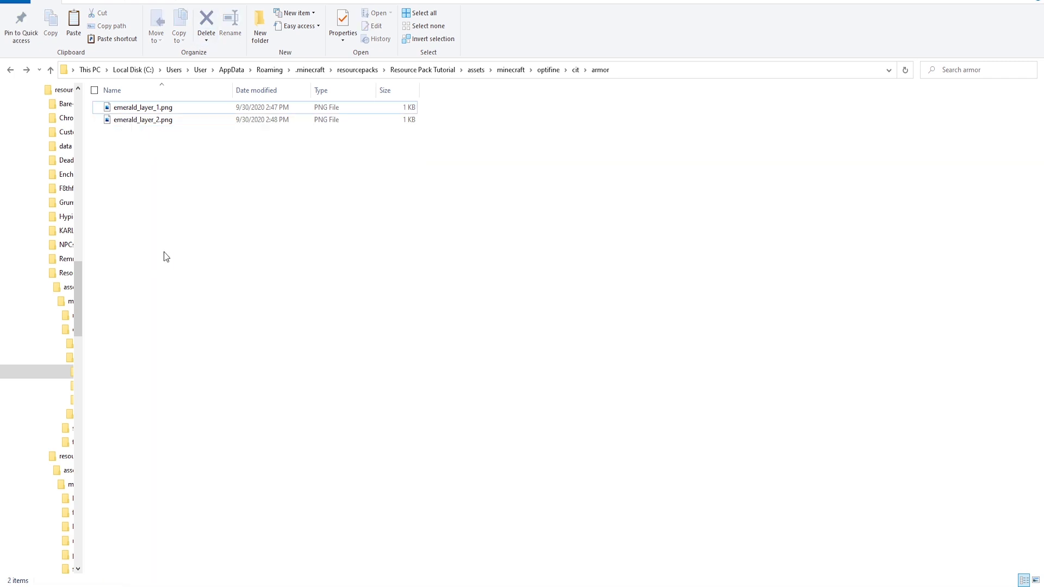
Step: Create a new text document and rename it emerald_helmet.properties
right_click(152, 166)
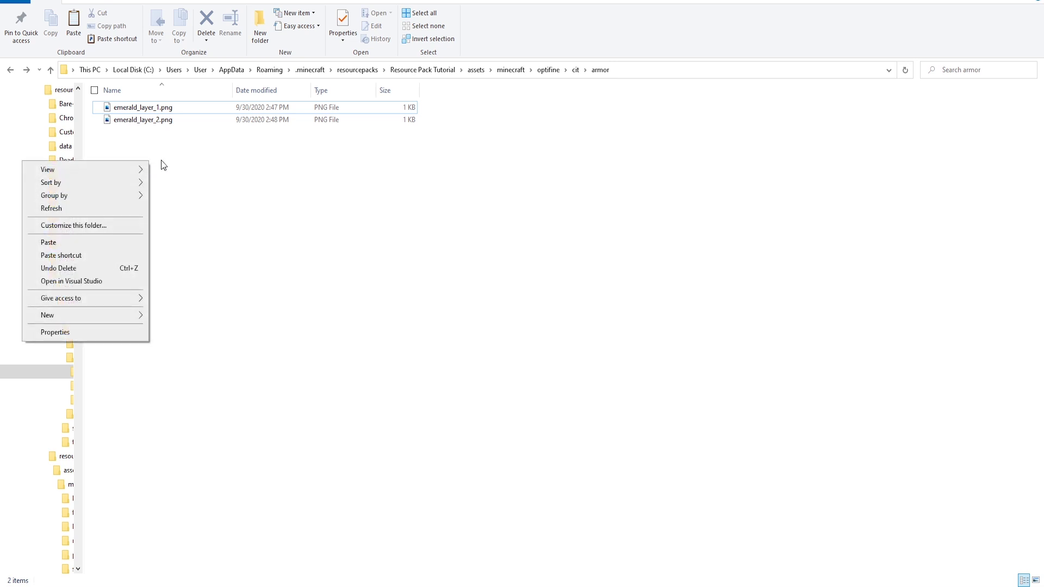
mouse_move(135, 316)
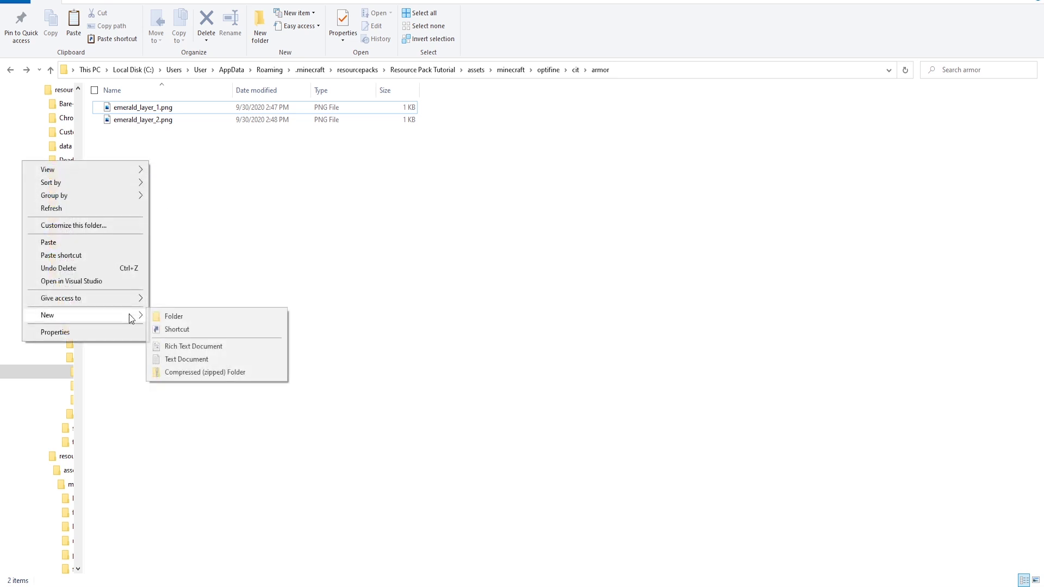
click(183, 359)
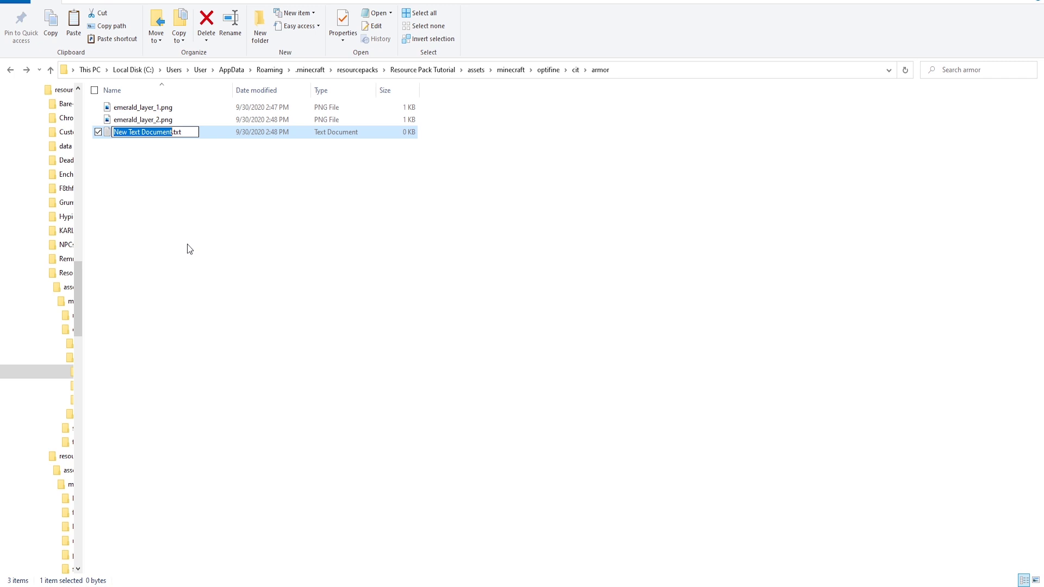
text(emerald)
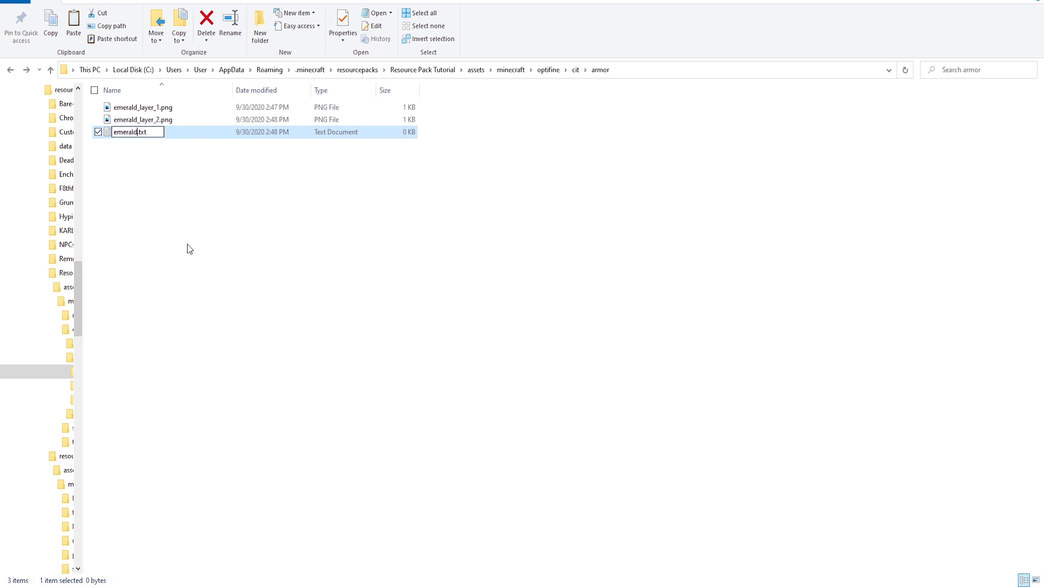
text(_helmet)
key(Right)
key(shift+End)
text(properties)
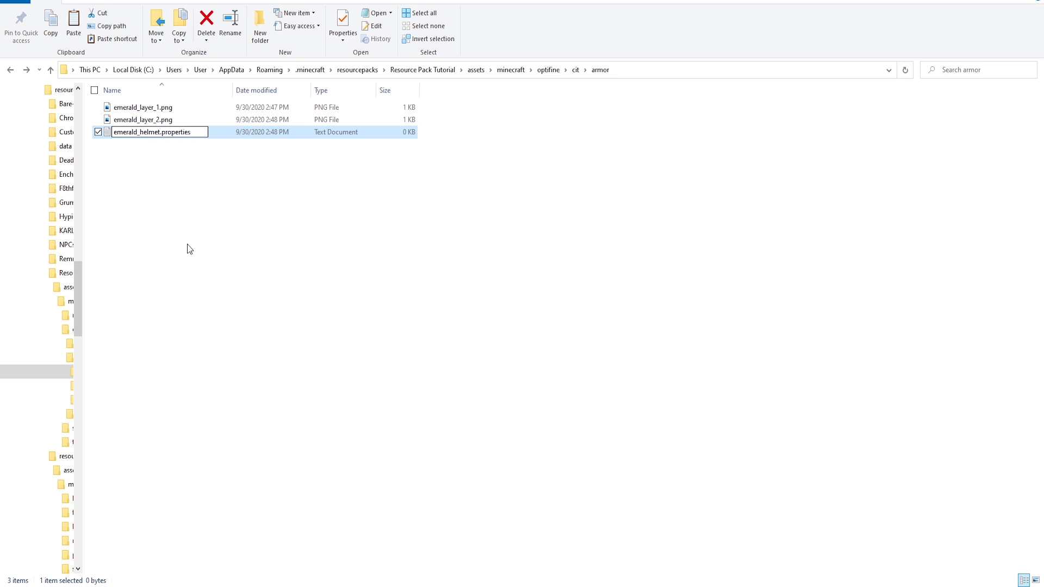
key(Return)
key(Return)
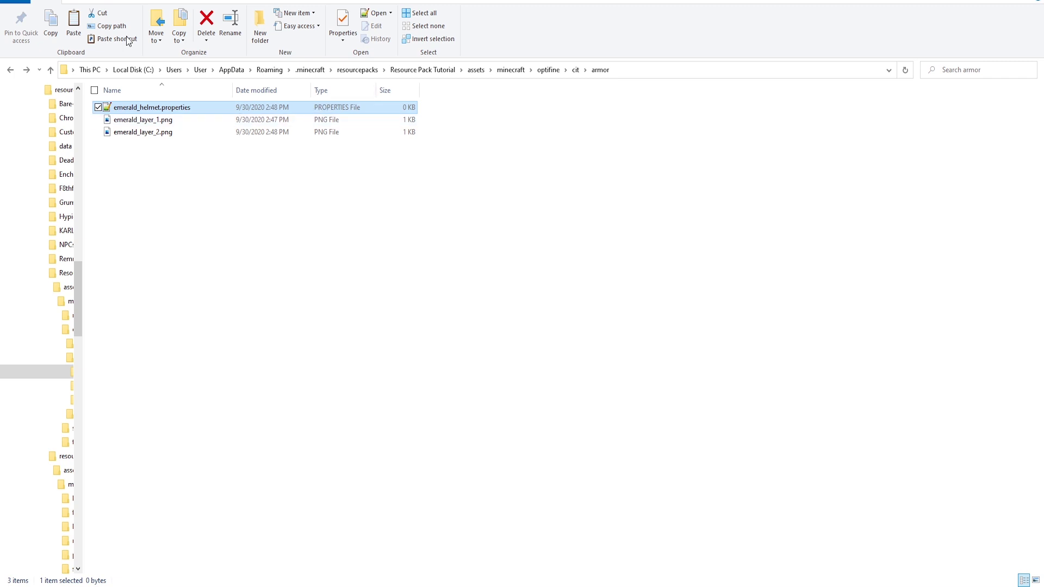
Step: Switch the armor folder view to Large icons
click(100, 3)
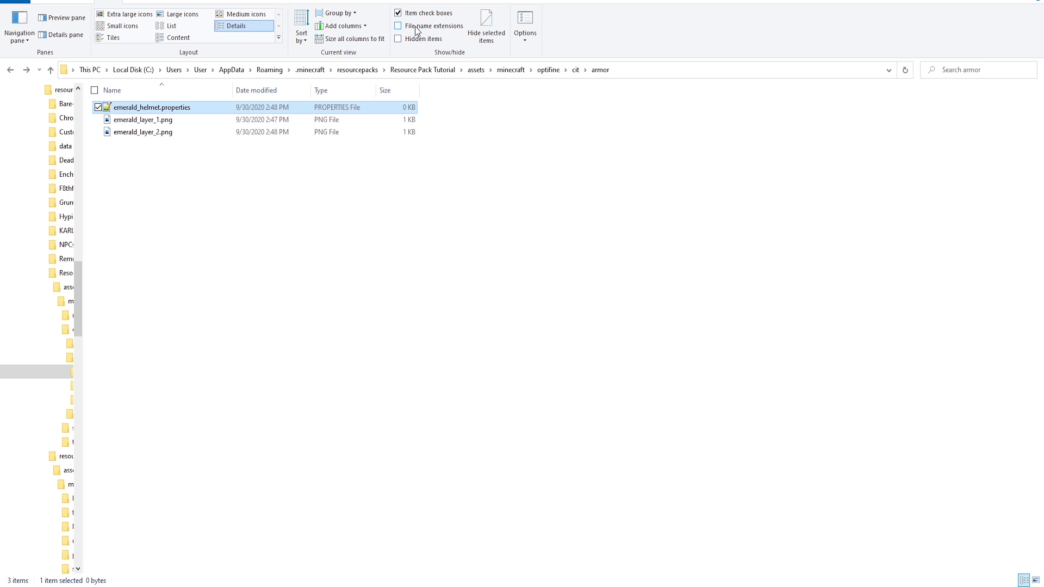
key(ctrl+shift+2)
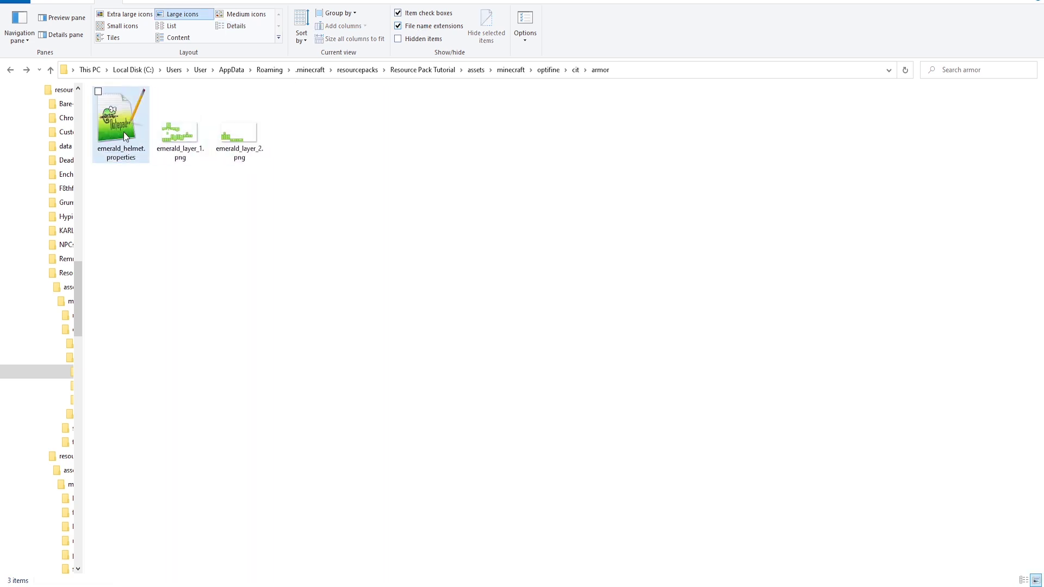
click(59, 3)
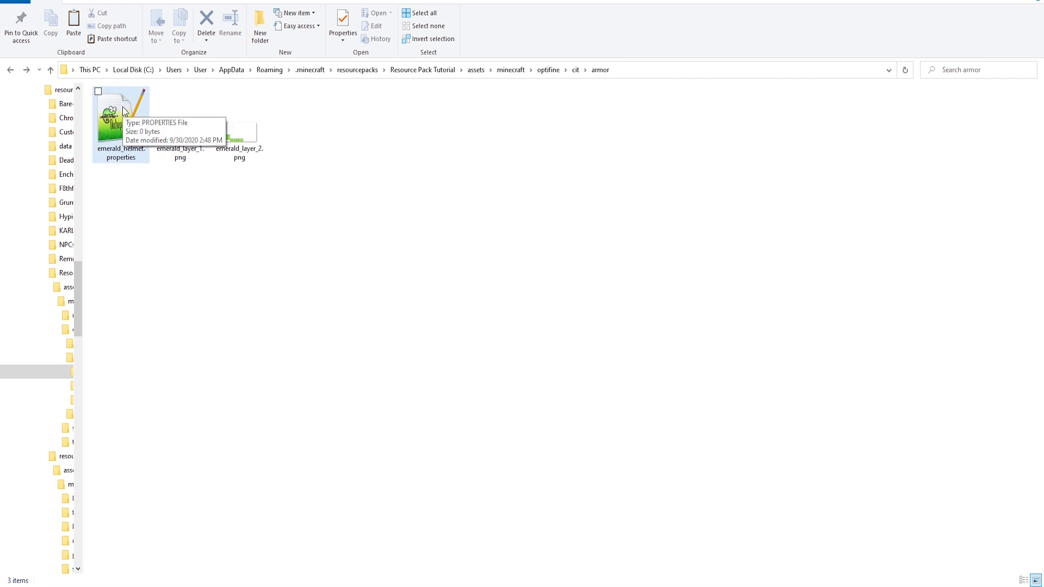
right_click(115, 122)
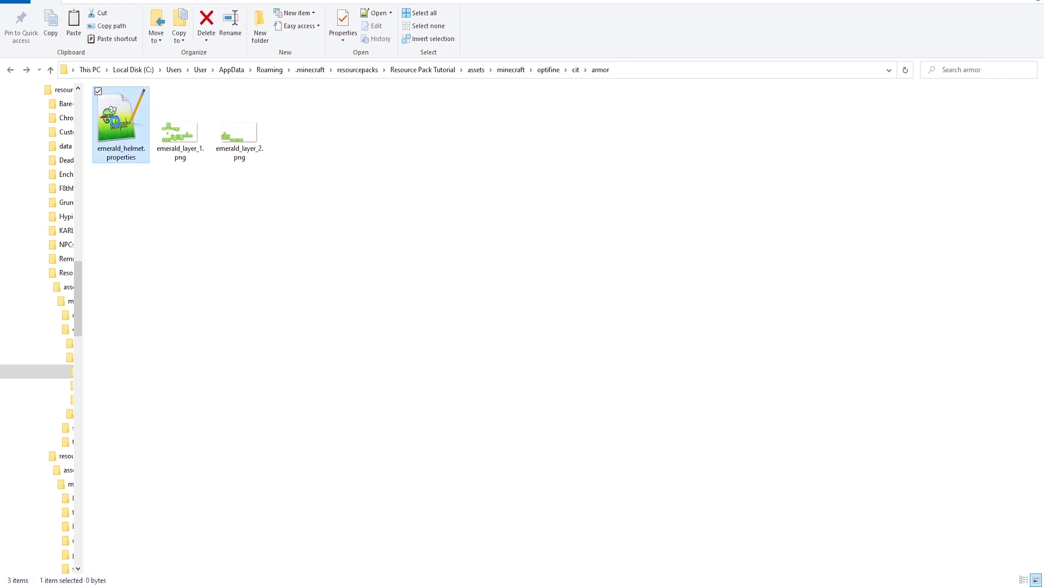
Step: Open emerald_helmet.properties in Notepad++ and enter type=armor on line 1
click(77, 170)
key(Return)
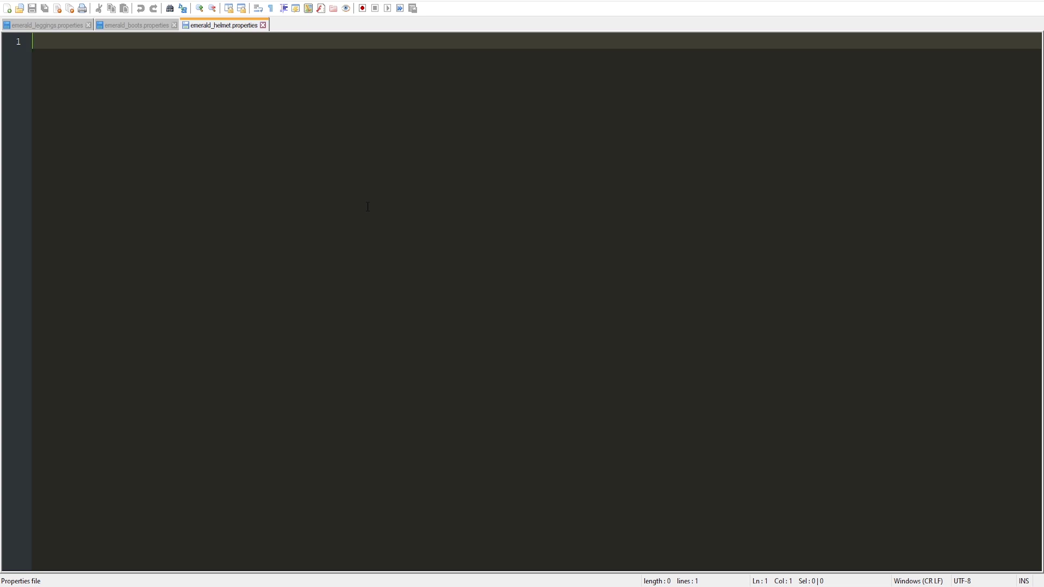
text(type=armor)
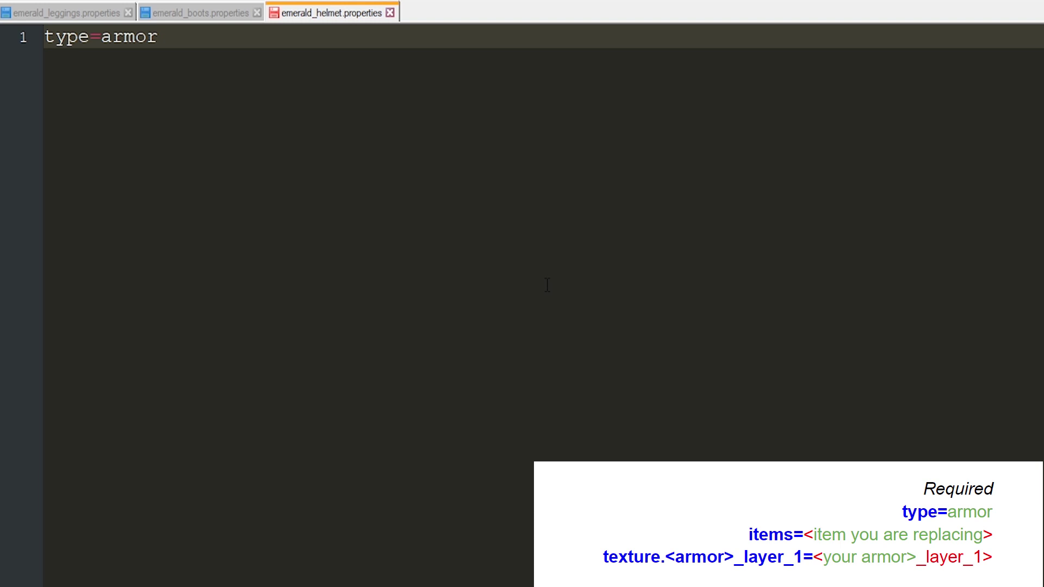
key(Return)
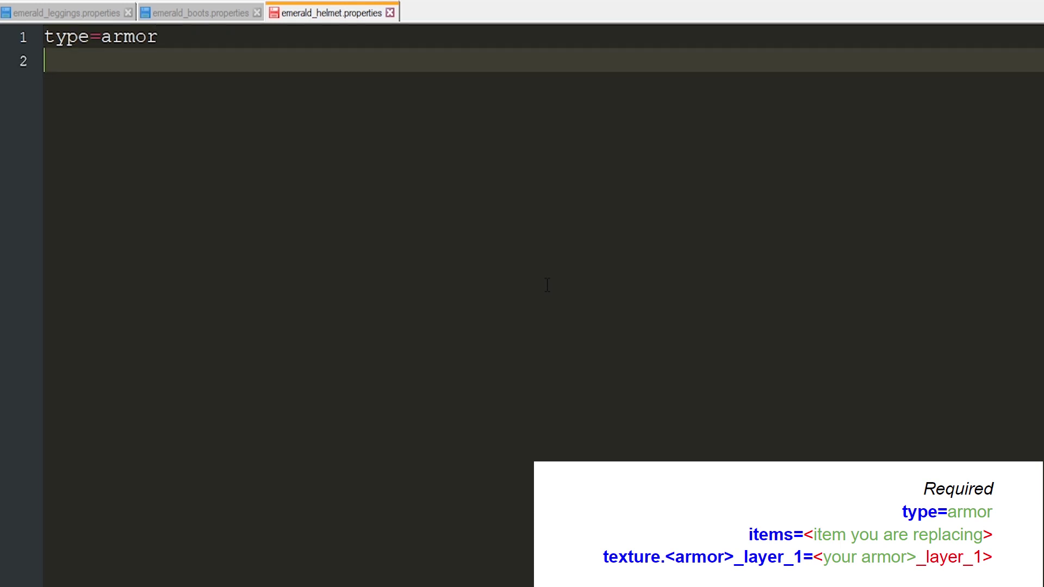
Step: Write items=diamond_helmet on line 2, replacing the initially typed netherite_helmet
text(items=)
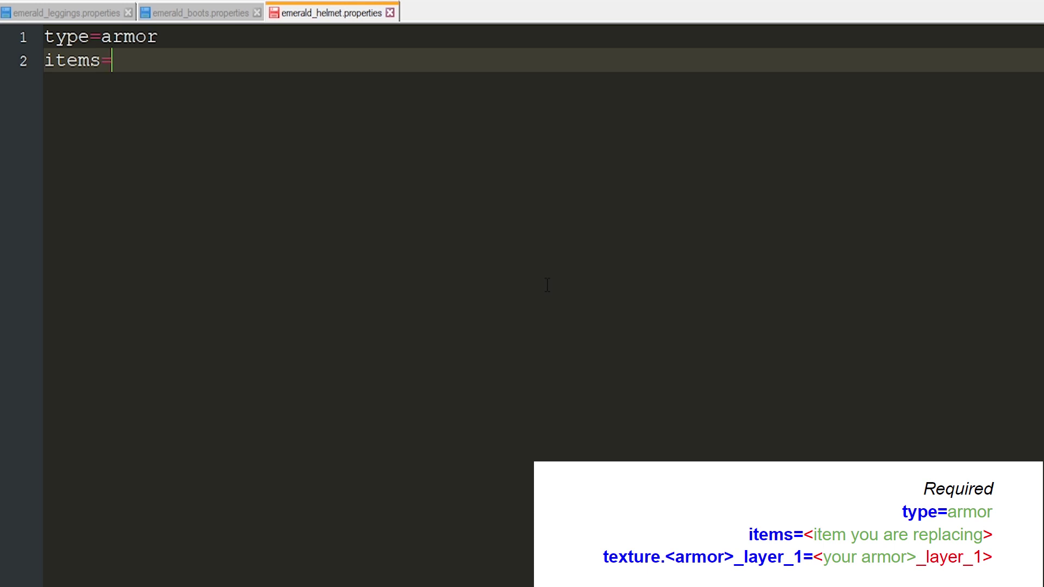
text(netherite_h)
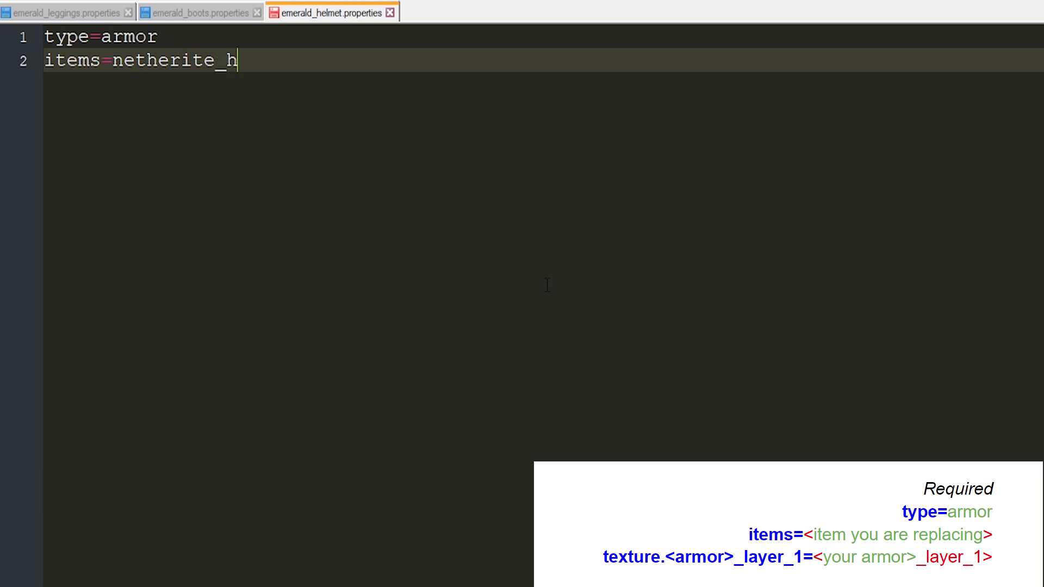
text(elmet)
key(Left)
key(Left)
key(Left)
key(Left)
key(Left)
key(Left)
key(Left)
key(Left)
key(Left)
key(Left)
key(Left)
key(Left)
key(Left)
key(Left)
key(Left)
key(Left)
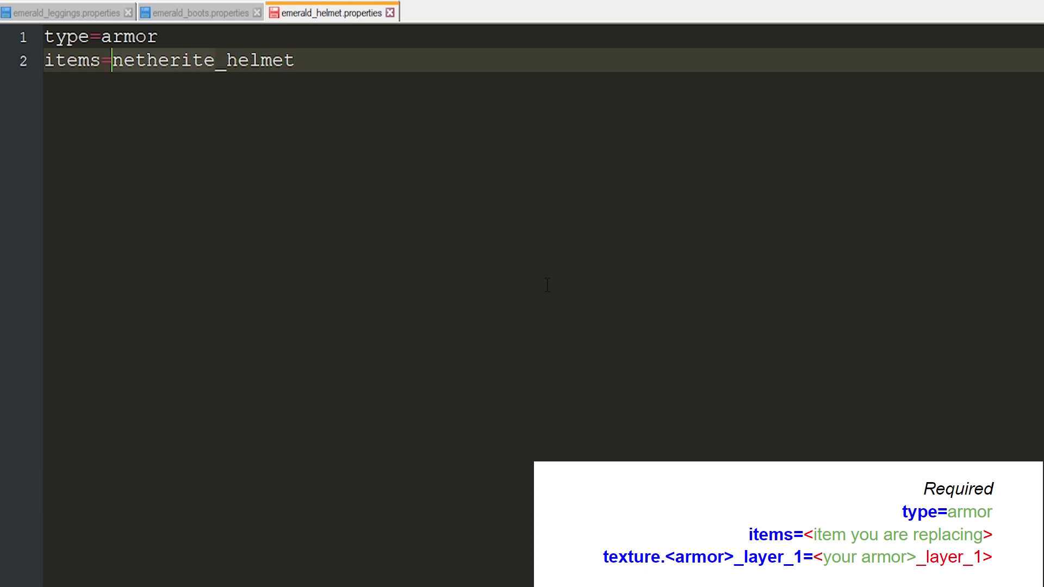
key(Delete)
key(Delete)
key(Delete)
key(Delete)
key(Delete)
key(Delete)
key(Delete)
key(Delete)
key(Delete)
text(diamond)
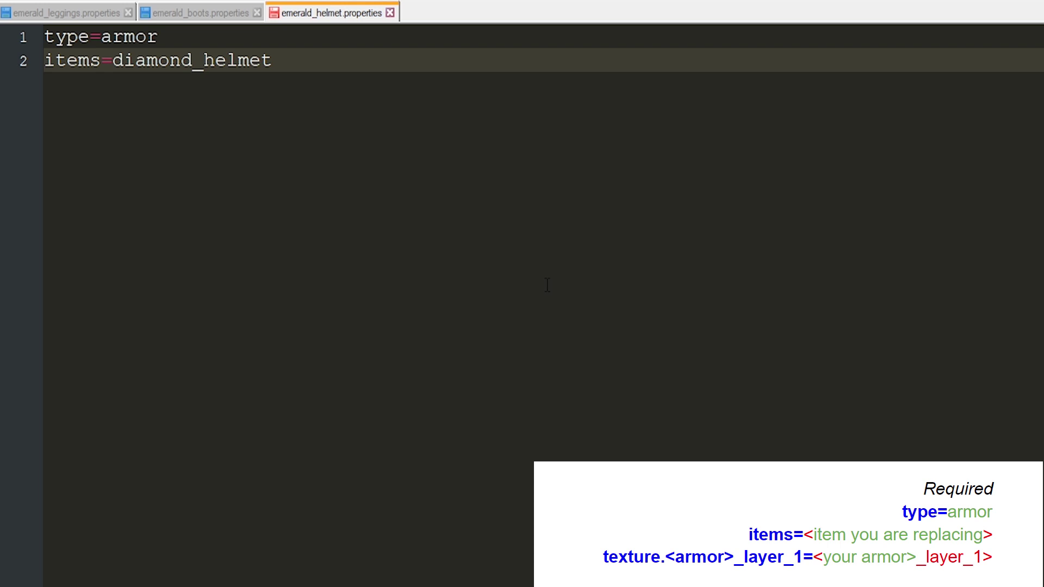
Step: Review the diamond_helmet entry on line 2, leaving the caret at the line's end
key(End)
key(ctrl+shift+Left)
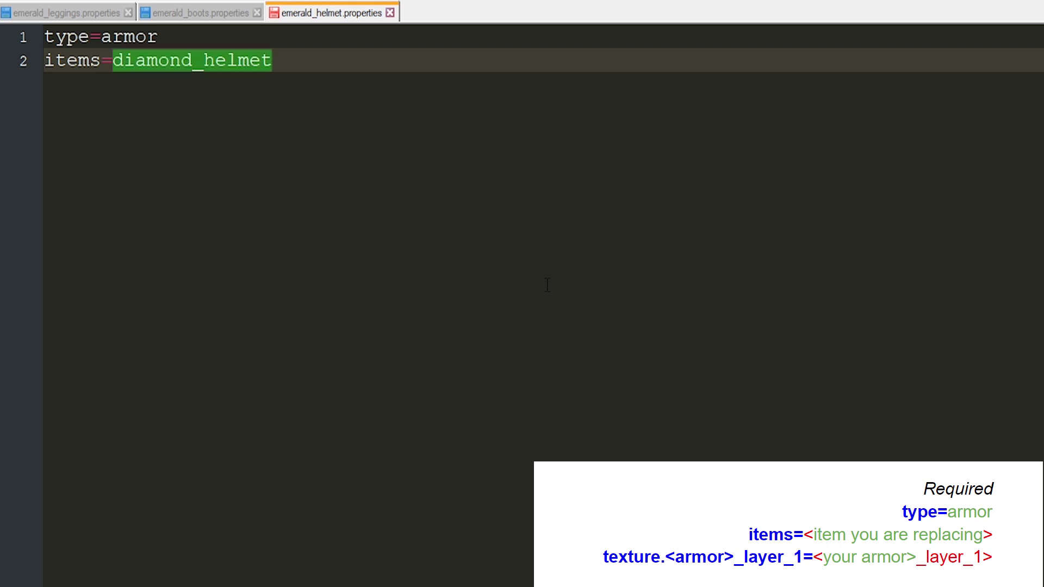
key(End)
key(ctrl+shift+Left)
key(Left)
key(shift+End)
key(Left)
key(Right)
key(Right)
key(Right)
key(Right)
key(Right)
key(Right)
key(Right)
key(Right)
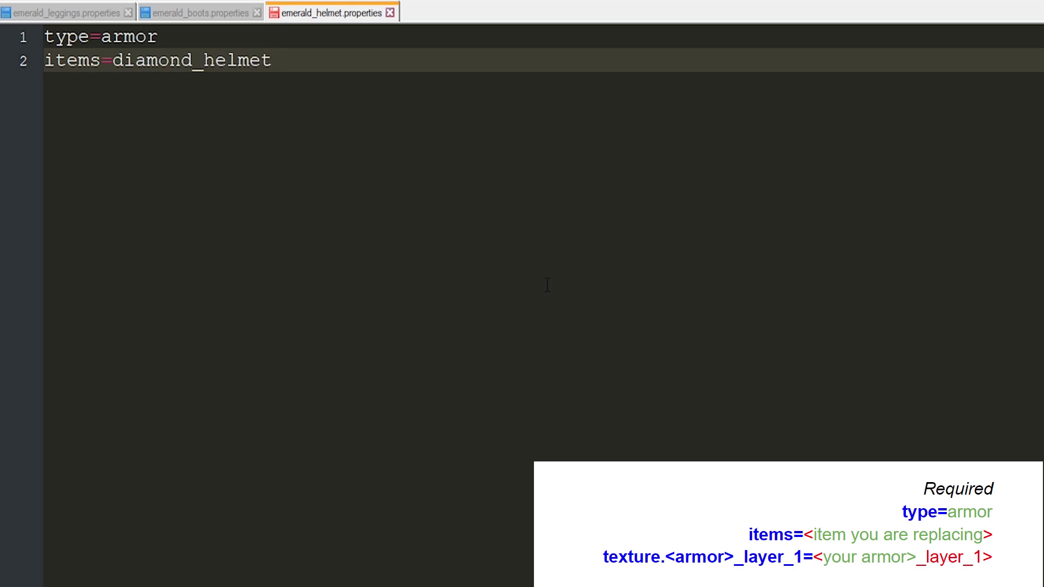
key(Left)
key(End)
key(alt+Tab)
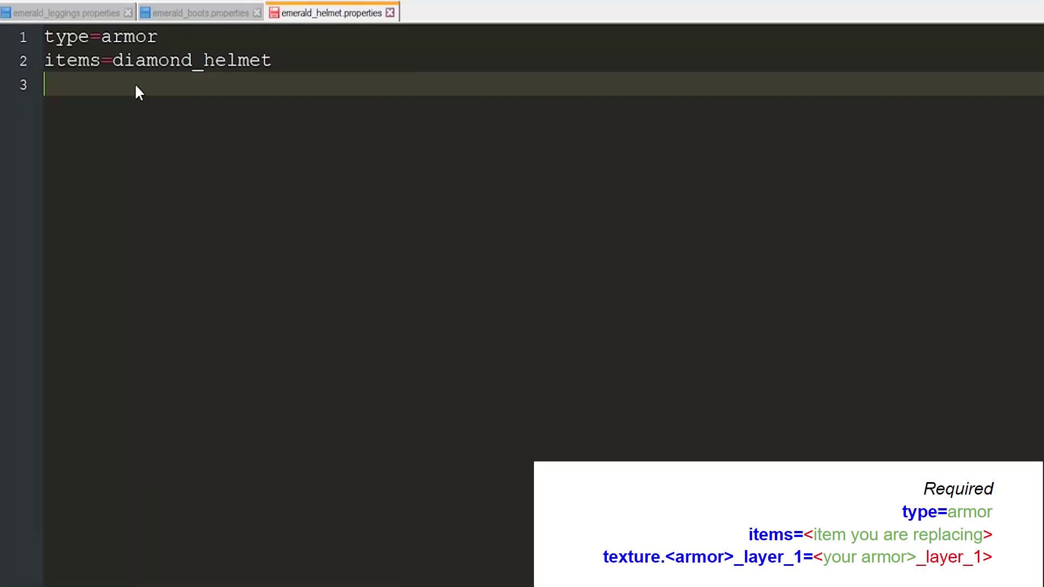
Step: Add line 3 texutre.diamond_layer_1=emerald_layer_1 to map the diamond texture to emerald
text(texut)
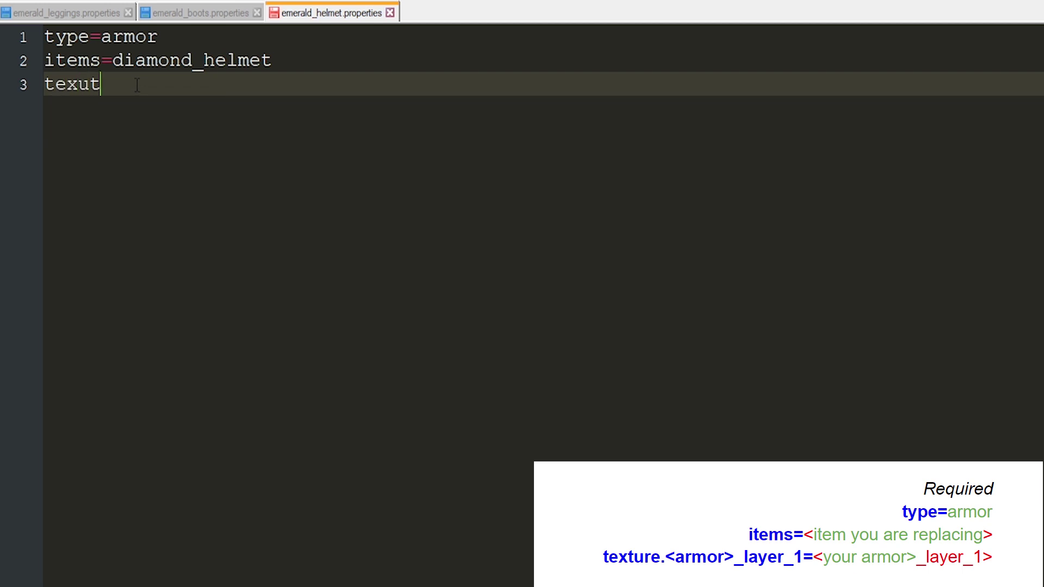
text(re.diamon)
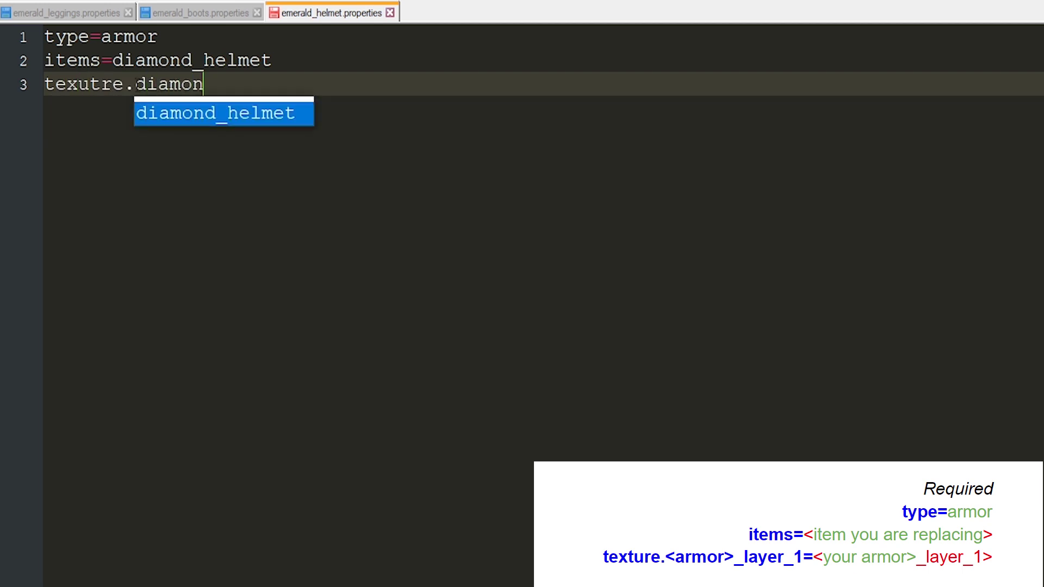
text(d_la)
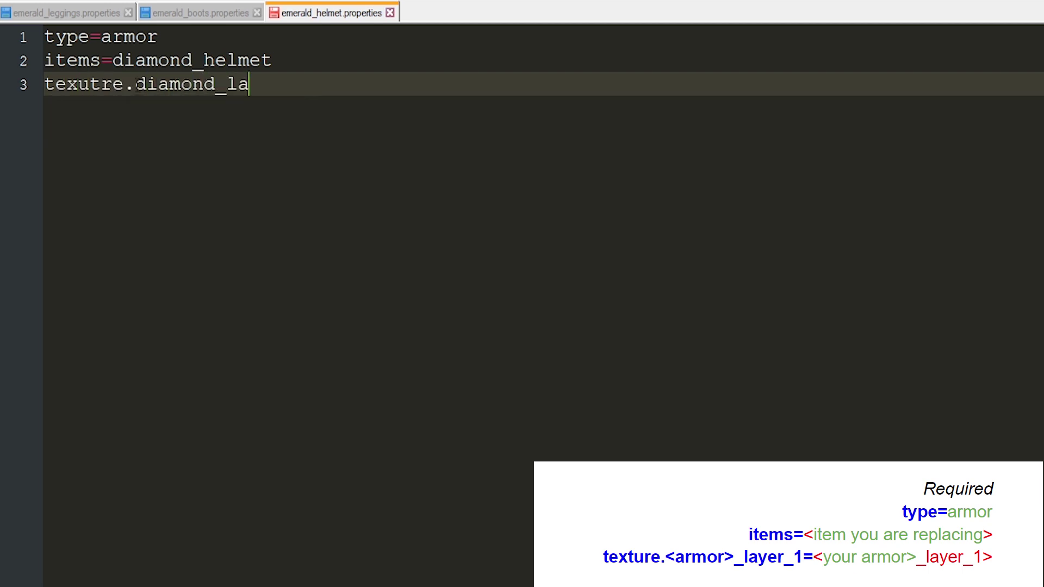
text(yer_1)
shift+click(136, 86)
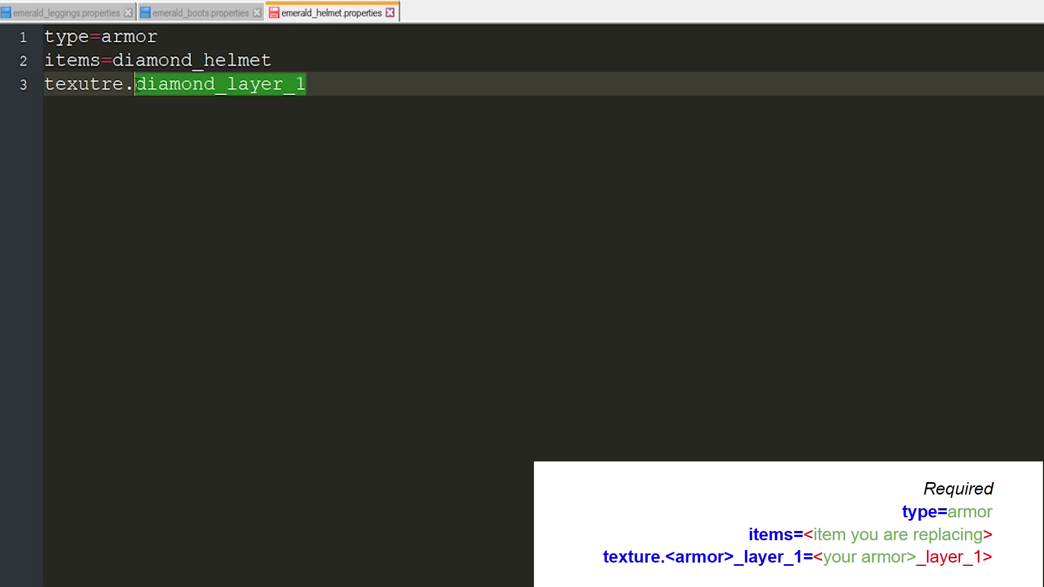
key(End)
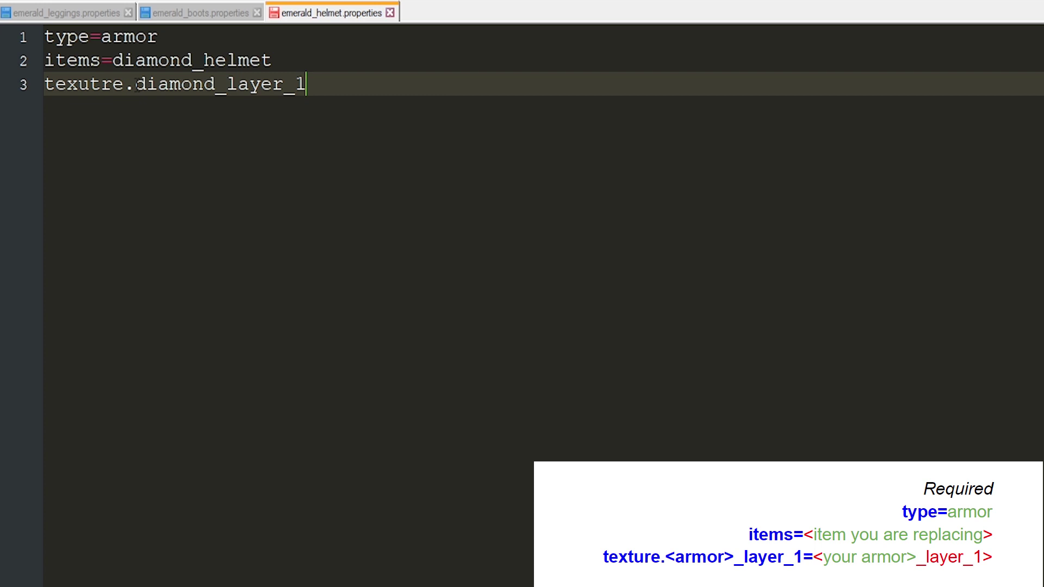
text(=emerald)
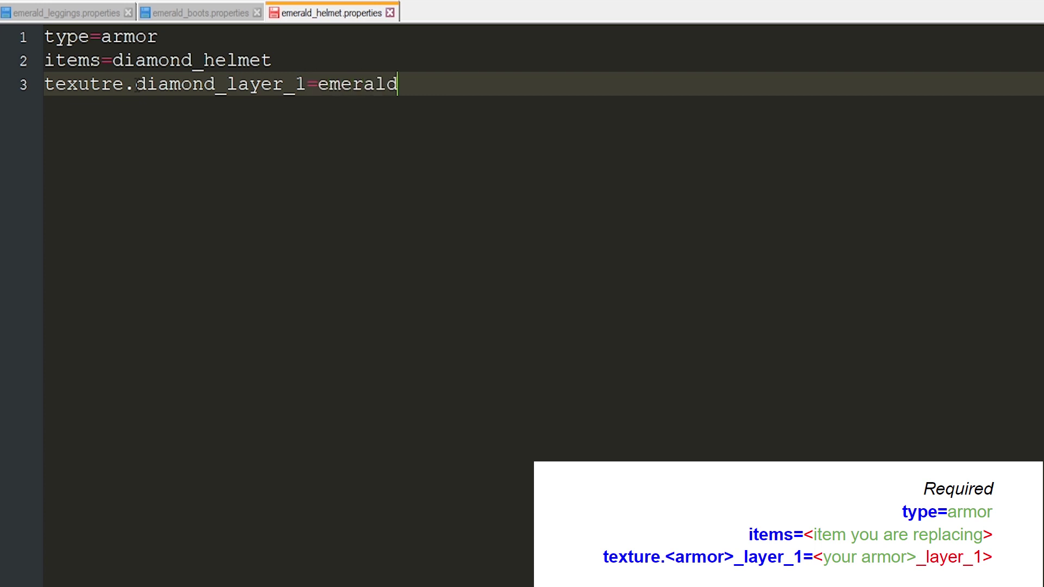
text(_layer_1)
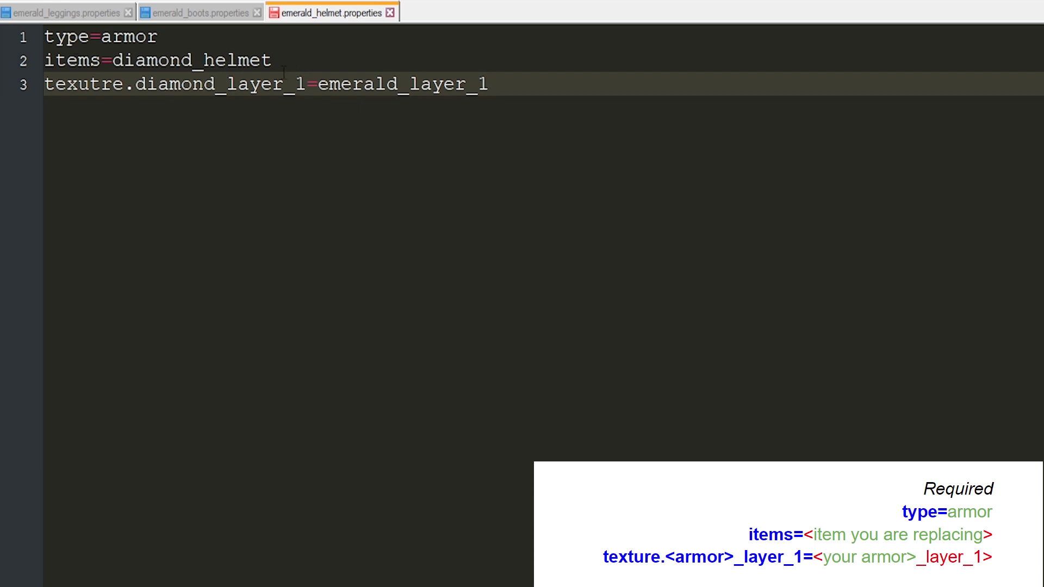
Step: After a blank line, type nbt.display.Name: on line 5 and try the pattern, ipattern and regex prefixes
key(Return)
key(Return)
text(nbt)
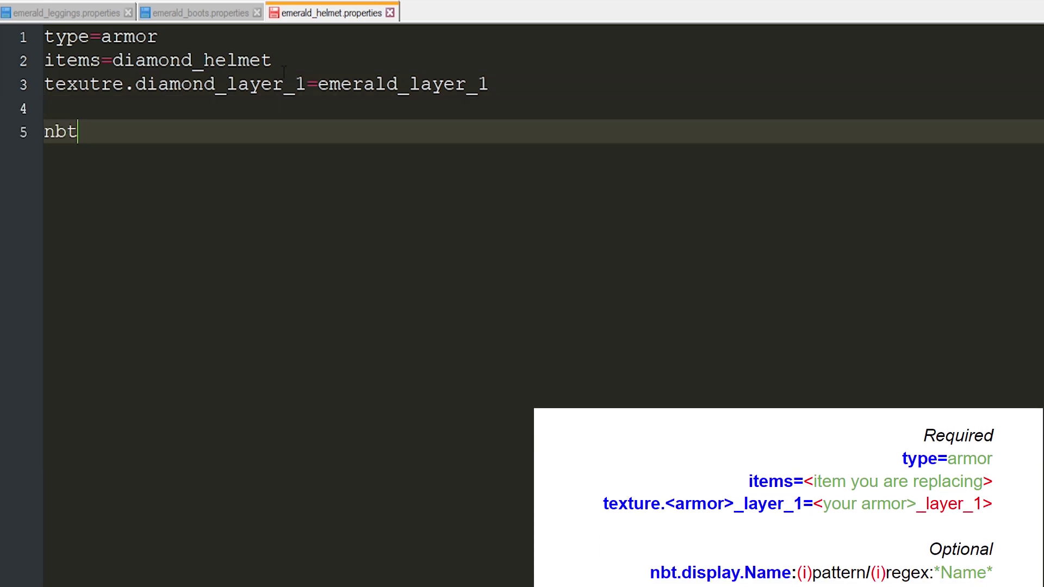
text(.display)
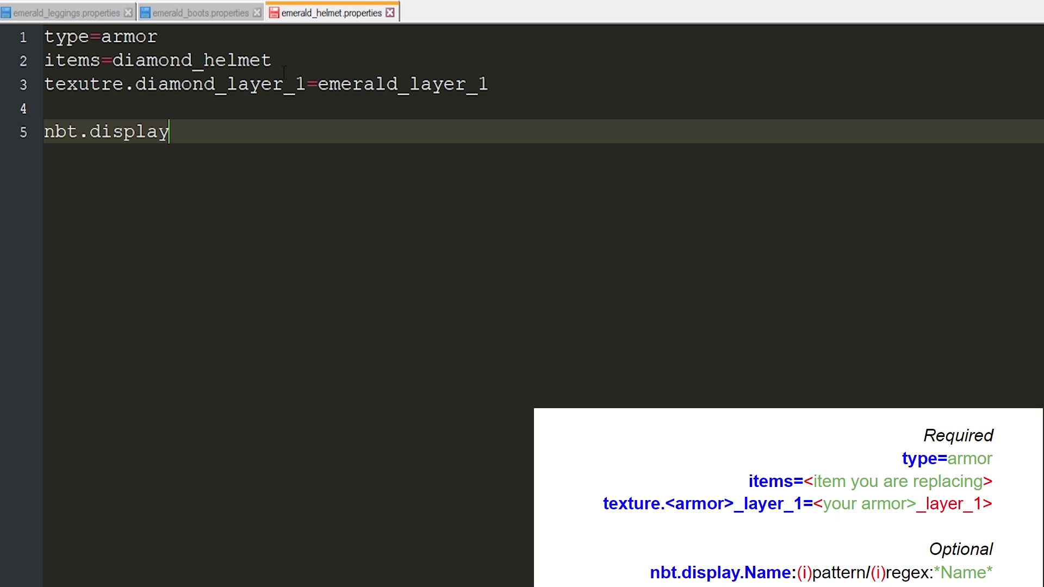
text(.Name:pattern)
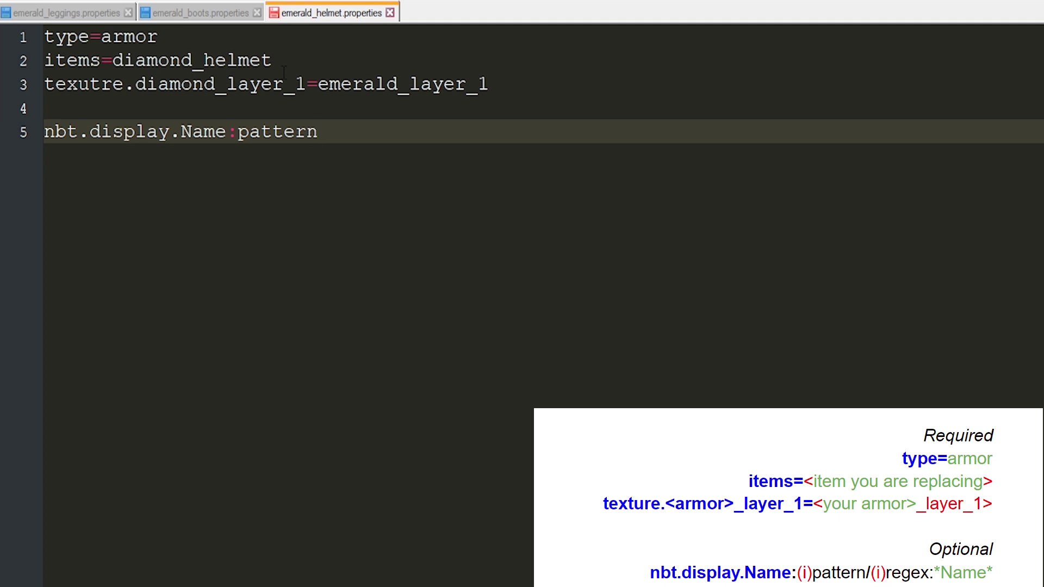
key(Left)
key(Left)
key(Left)
key(Left)
key(Left)
key(Left)
key(Left)
text(i)
key(End)
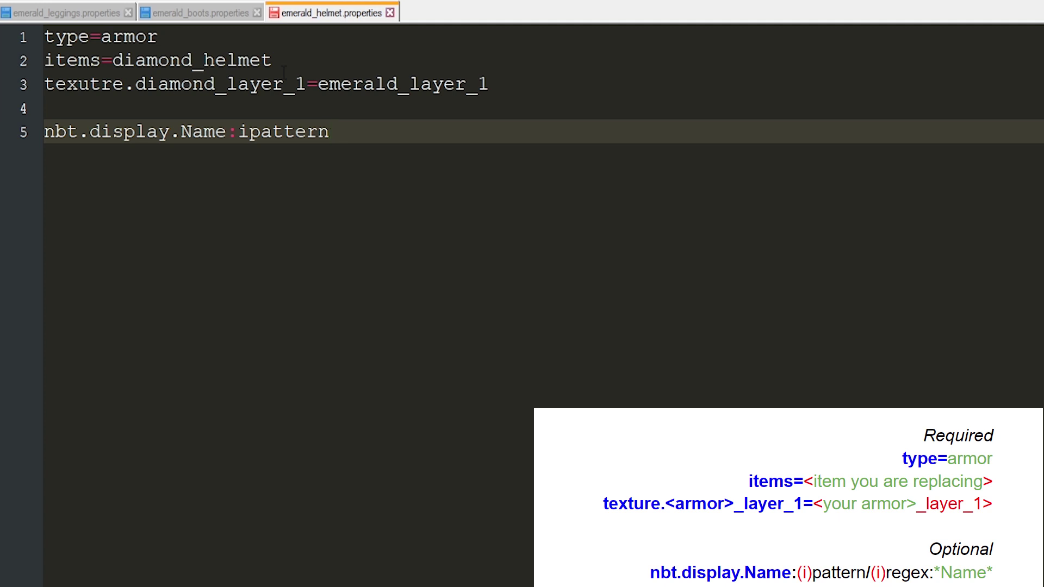
key(ctrl+shift+Left)
text(r)
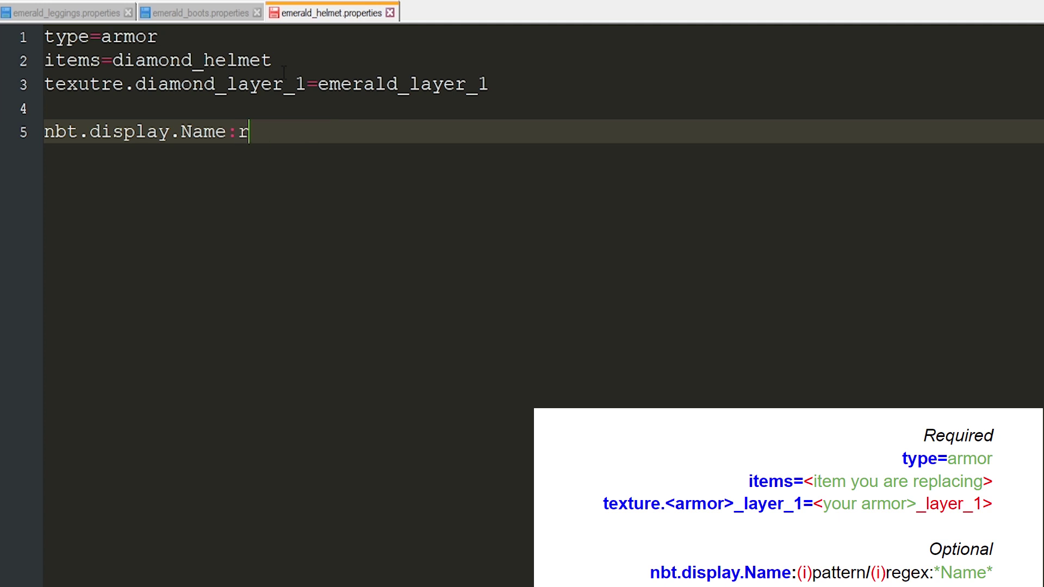
text(egex)
Step: Try a regex example with a parenthesised, bar-separated list of two sample names
key(ctrl+Left)
text(i)
key(Escape)
key(BackSpace)
key(End)
text(:())
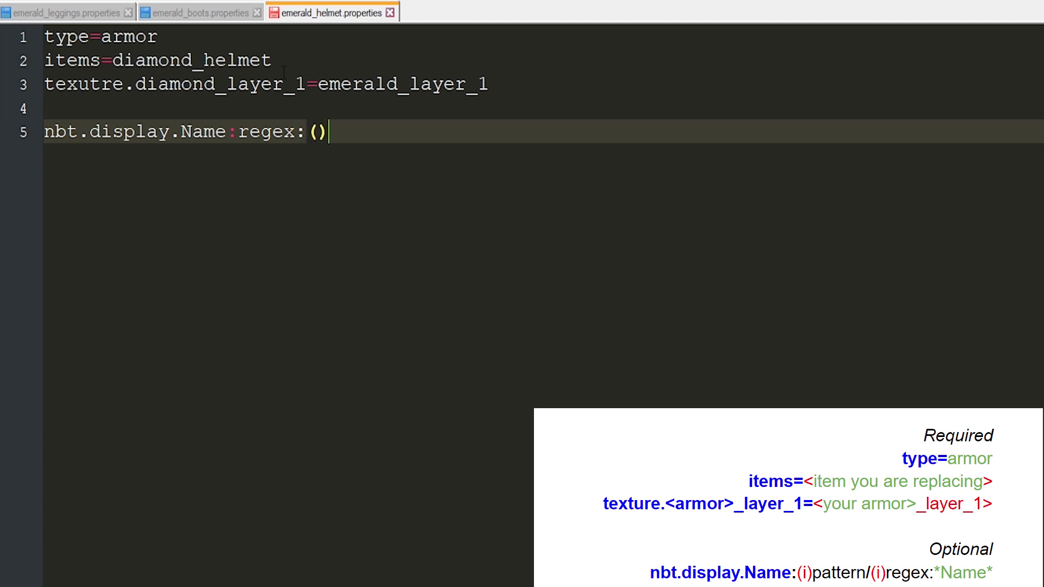
key(Left)
text(|)
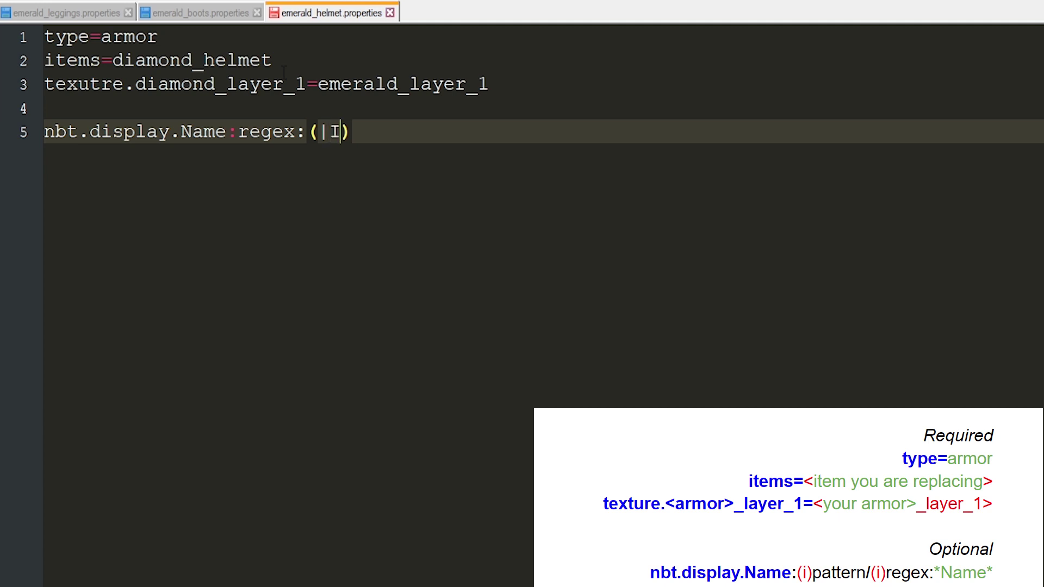
text(i)
key(BackSpace)
key(Left)
text(Ash)
key(Escape)
key(Right)
text(Jasbjs)
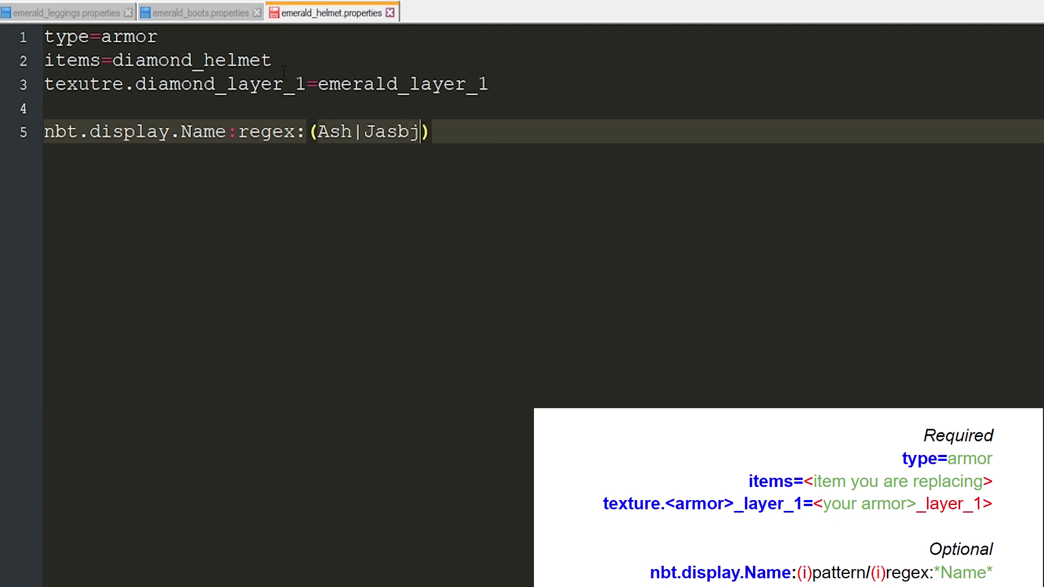
Step: Delete the regex example so line 5 reads just nbt.display.Name:
key(Delete)
key(BackSpace)
key(BackSpace)
key(BackSpace)
key(BackSpace)
key(BackSpace)
key(BackSpace)
key(BackSpace)
key(BackSpace)
key(BackSpace)
key(BackSpace)
key(BackSpace)
key(BackSpace)
key(ctrl+Left)
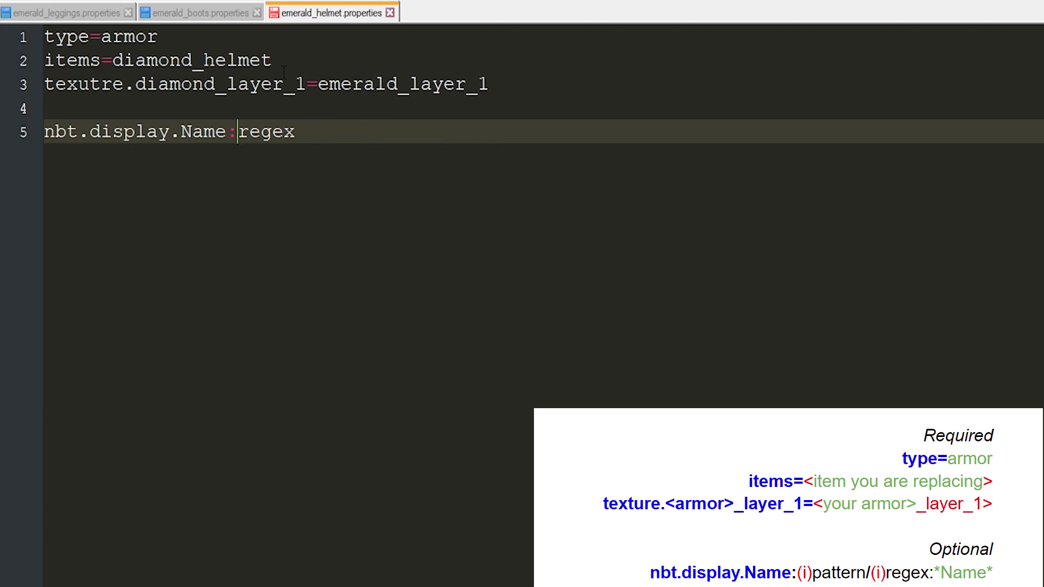
text(i)
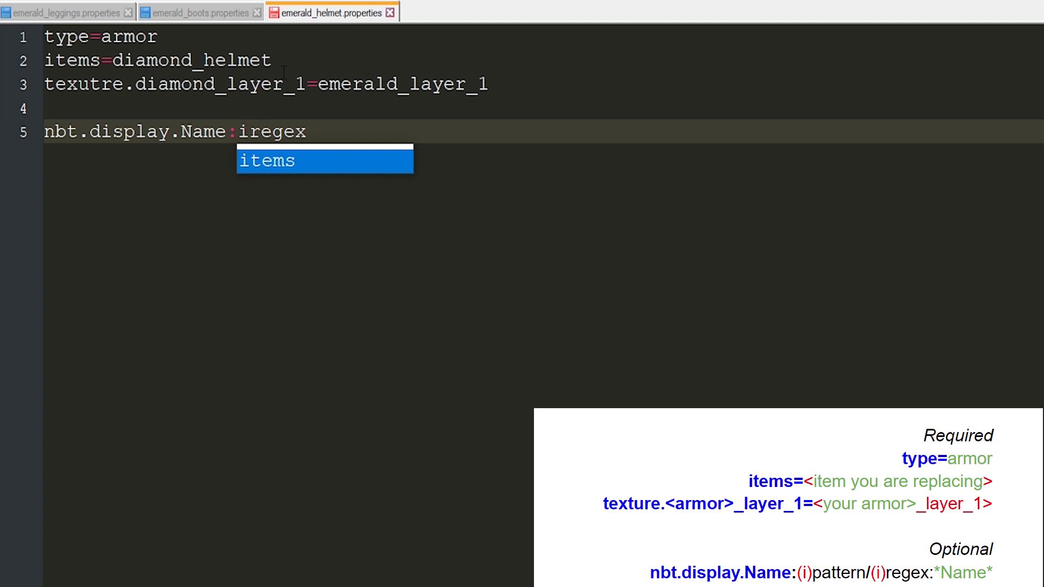
key(BackSpace)
key(ctrl+shift+Right)
key(Delete)
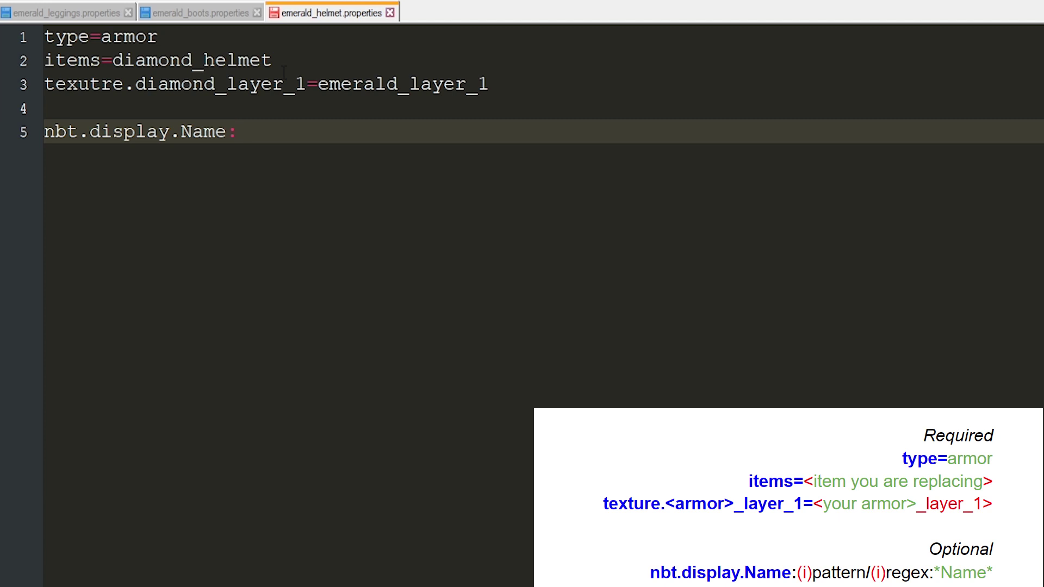
Step: Type ipattern:*Emerald Helmet* after the colon, followed by the demo word tellytubby
text(i)
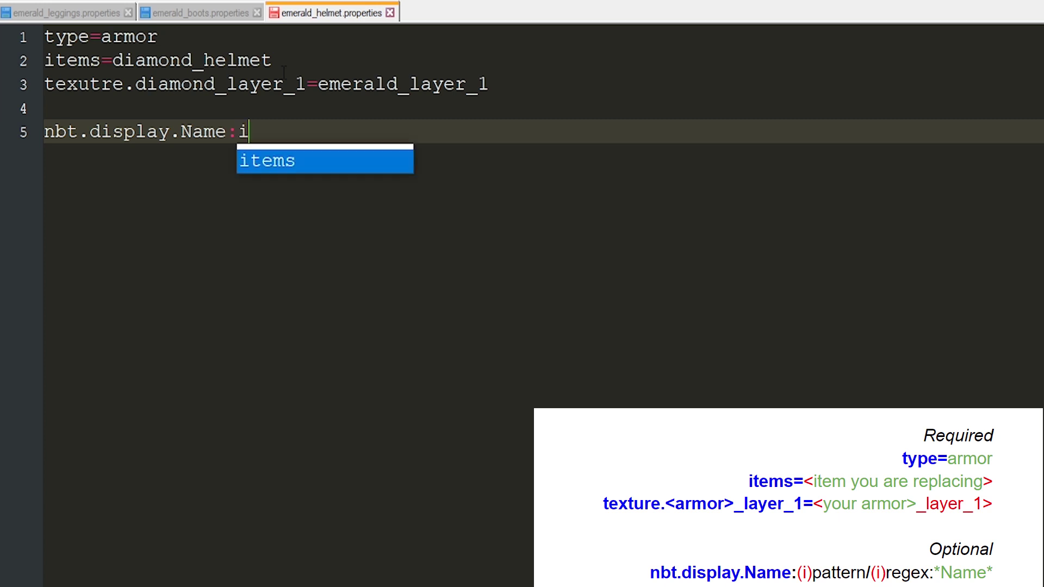
text(pattern)
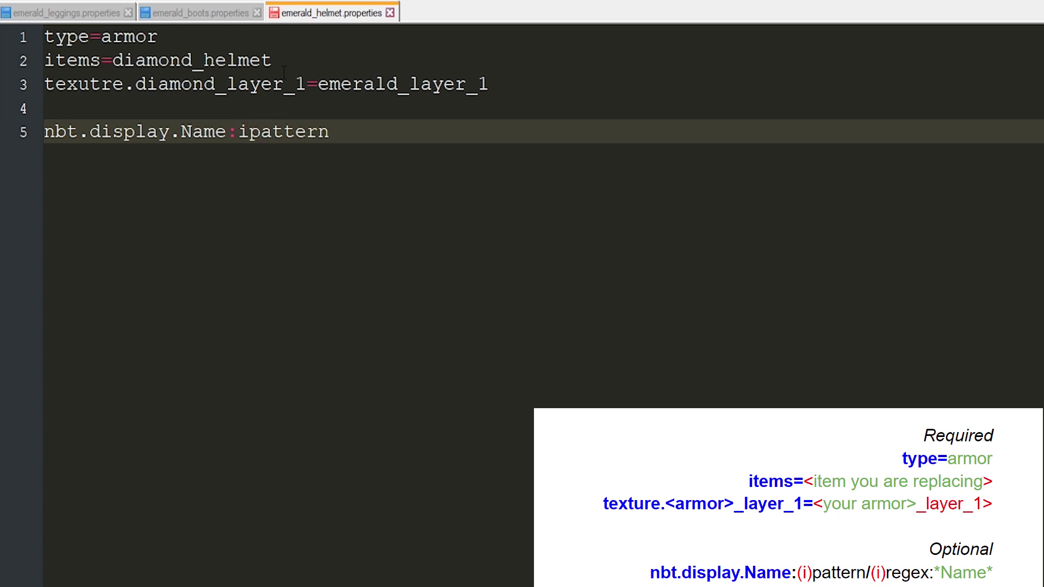
text(:em)
key(BackSpace)
key(BackSpace)
text(Emeral)
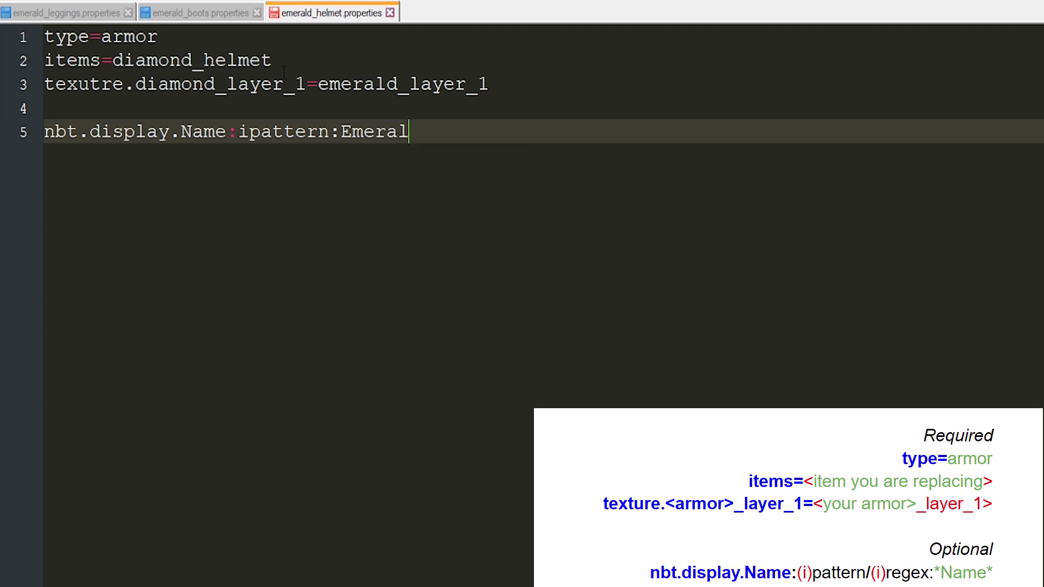
text(d Helmet)
key(ctrl+Left)
key(ctrl+Left)
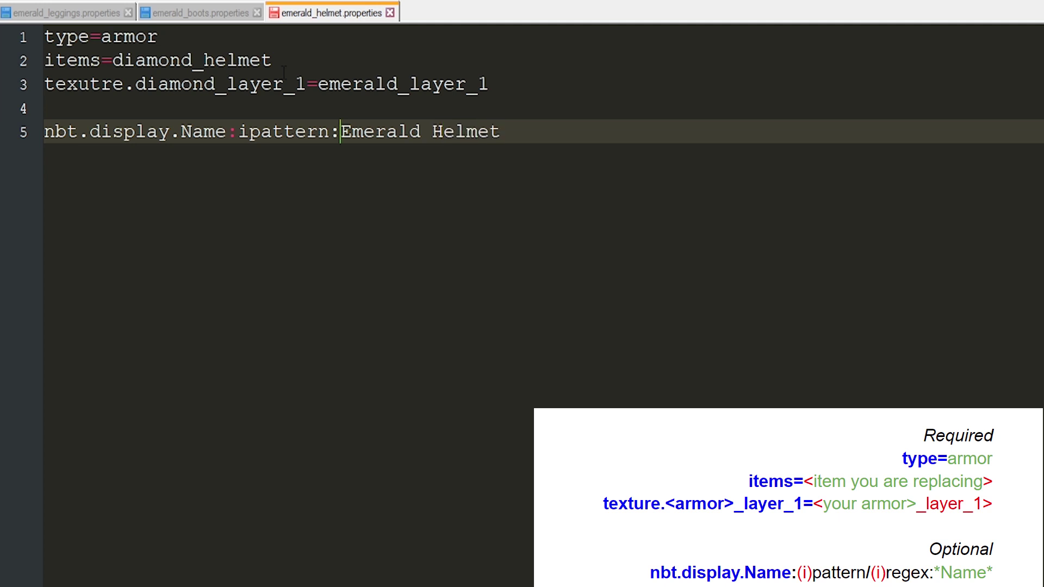
text(*)
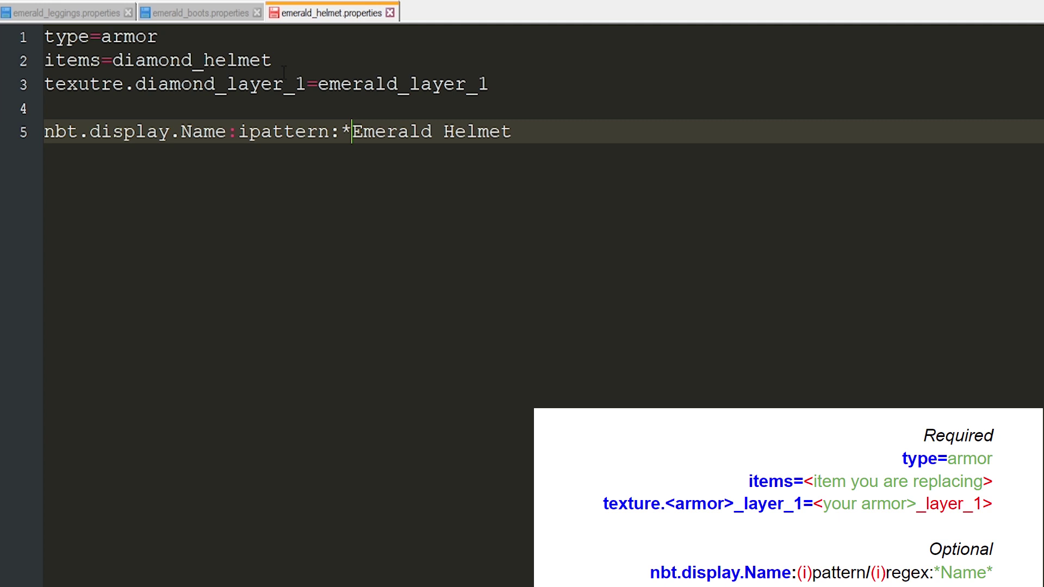
key(End)
text(*)
text(telly)
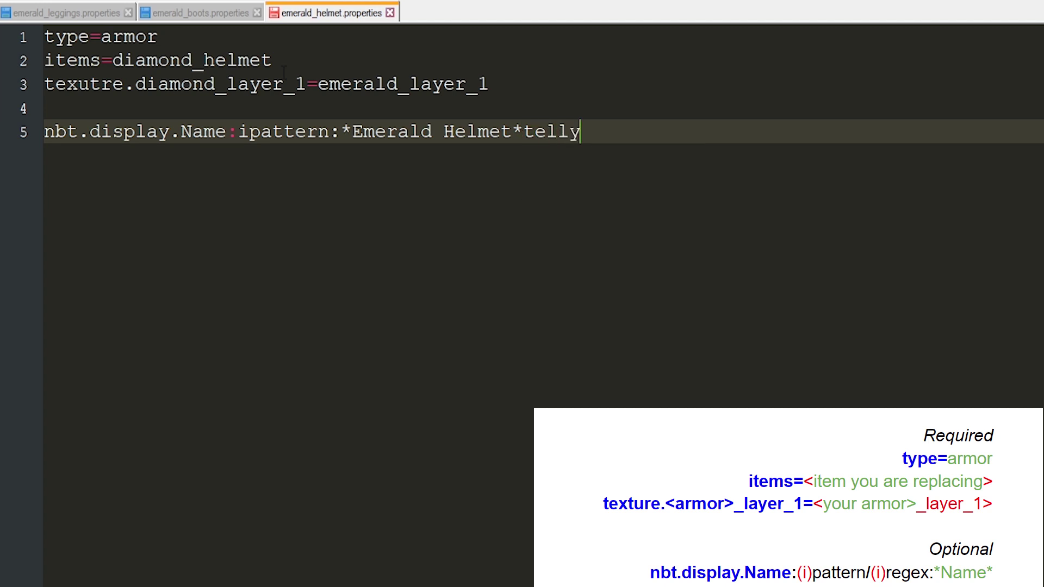
text(tubby)
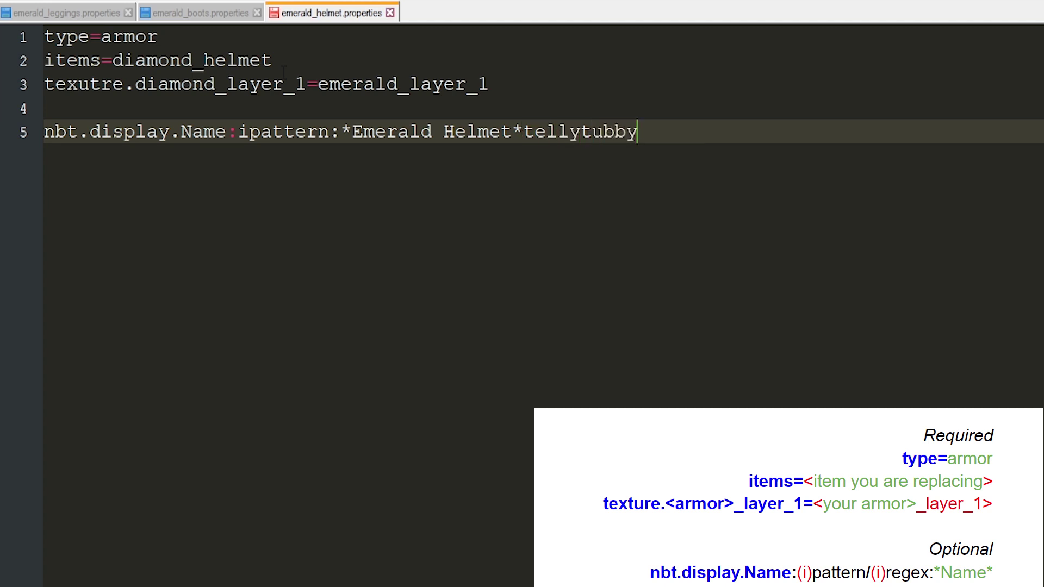
key(Left)
Step: Delete the tellytubby demo text, leaving the *Emerald Helmet* pattern on line 5
key(Left)
key(Left)
key(Left)
key(Left)
key(Left)
key(Left)
key(Left)
key(Left)
key(Left)
key(Left)
key(Left)
key(Right)
key(Right)
key(Left)
key(ctrl+Left)
key(ctrl+Left)
key(ctrl+shift+Right)
key(ctrl+Right)
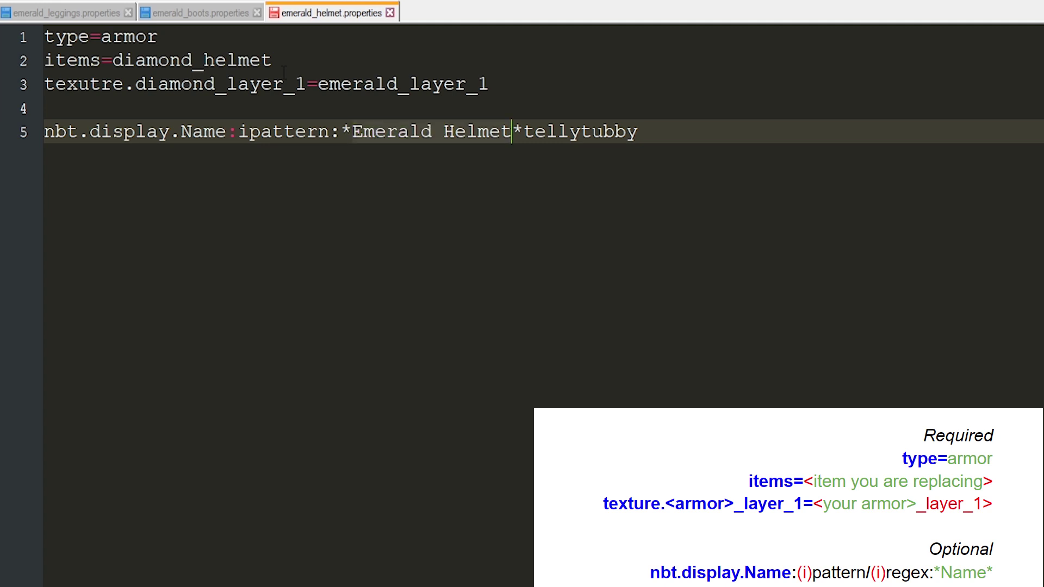
key(Right)
key(shift+End)
key(Delete)
key(ctrl+Left)
key(ctrl+Left)
key(ctrl+Left)
key(ctrl+Left)
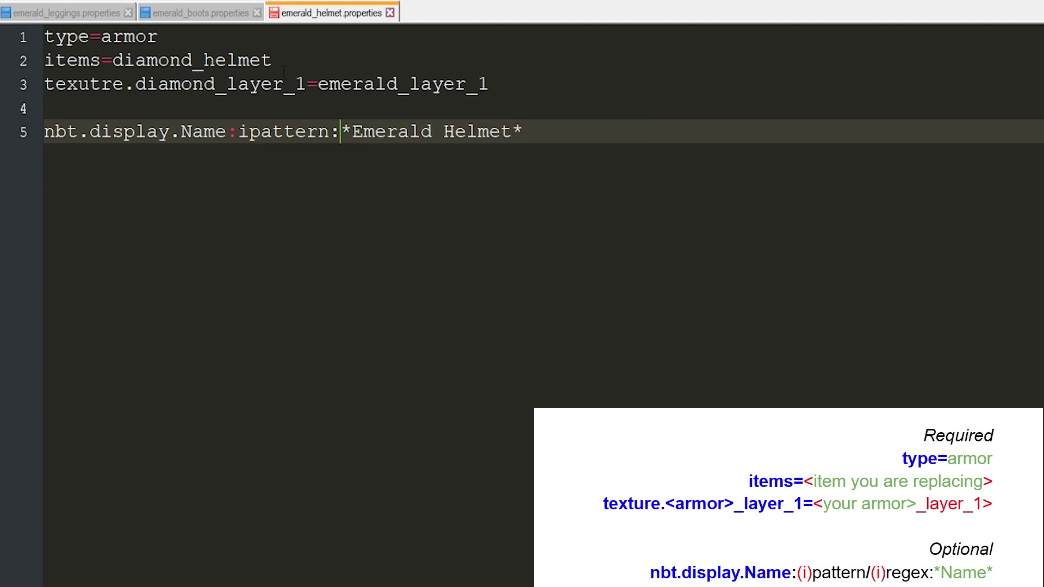
key(Right)
key(ctrl+Right)
key(ctrl+Right)
key(End)
Step: Try the demo word color after the pattern, delete it, and start line 6
text(color)
key(Left)
key(Left)
key(Left)
key(Left)
key(Left)
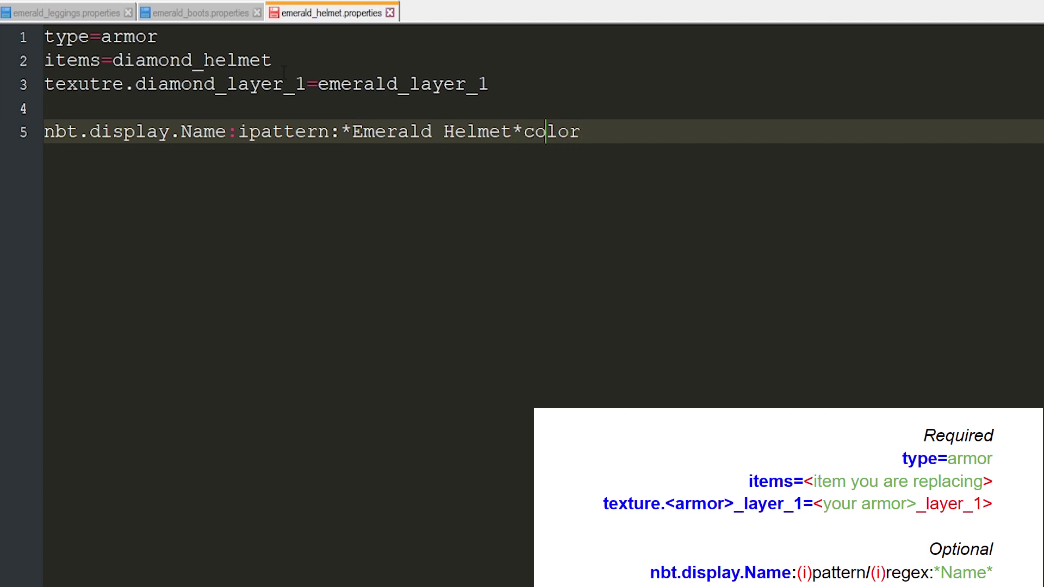
key(shift+End)
key(Delete)
key(Return)
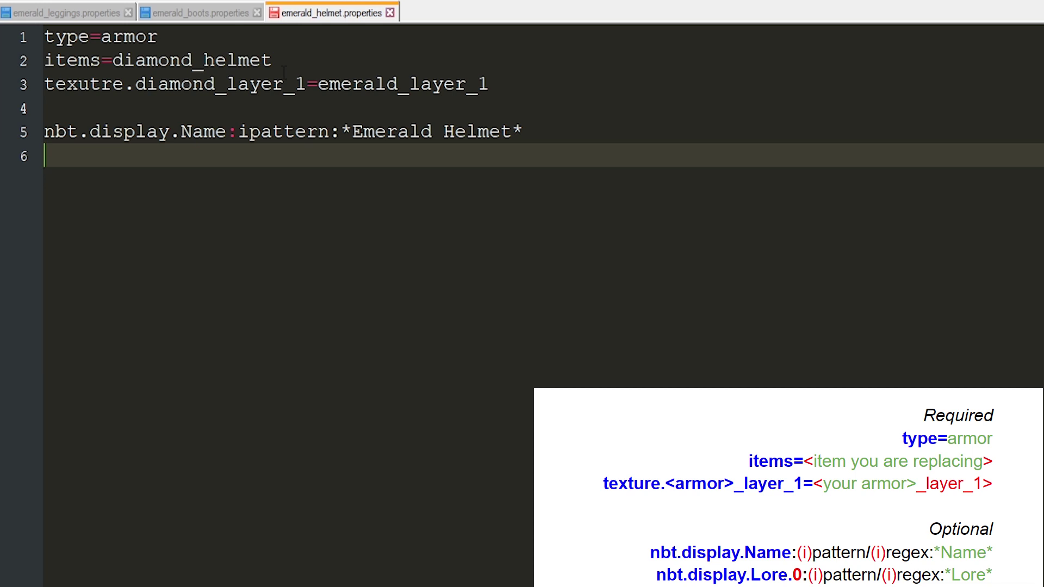
Step: Type a trial lore condition nbt.display.Lore.*:ipattern: with sample text on line 6
text(nbt.display.)
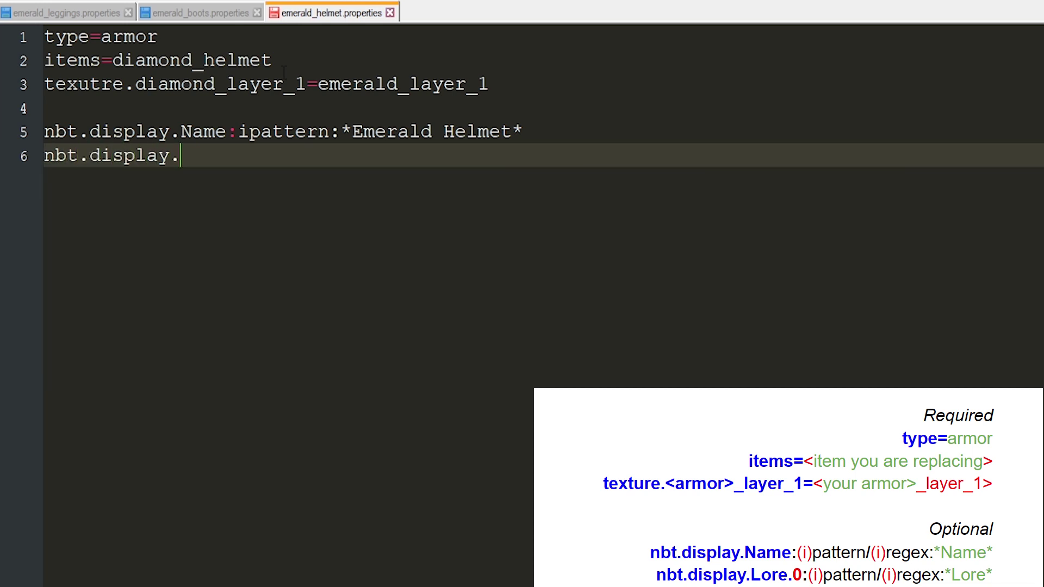
text(Lore.)
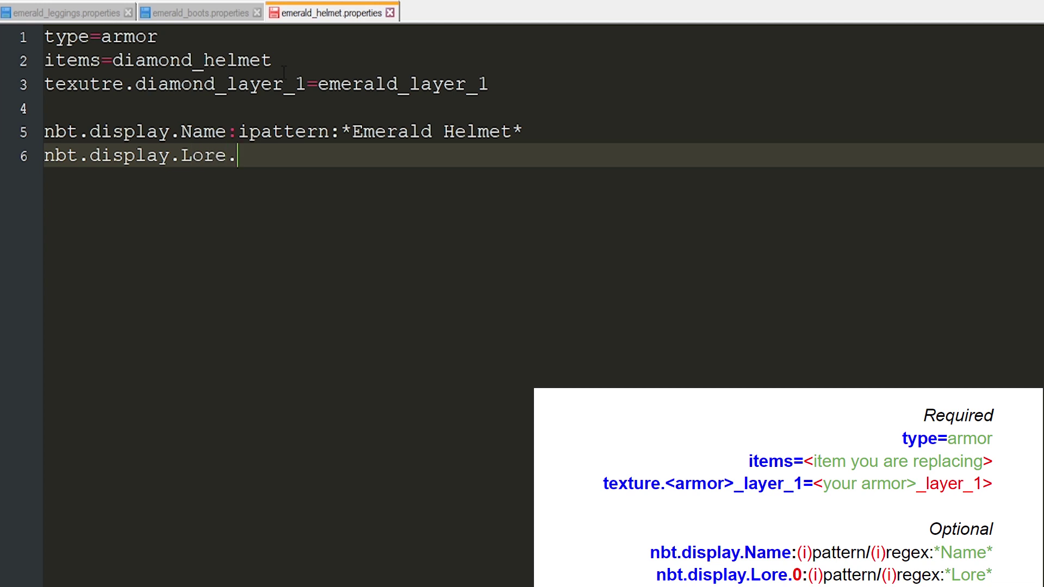
text(0)
key(BackSpace)
text(1)
key(BackSpace)
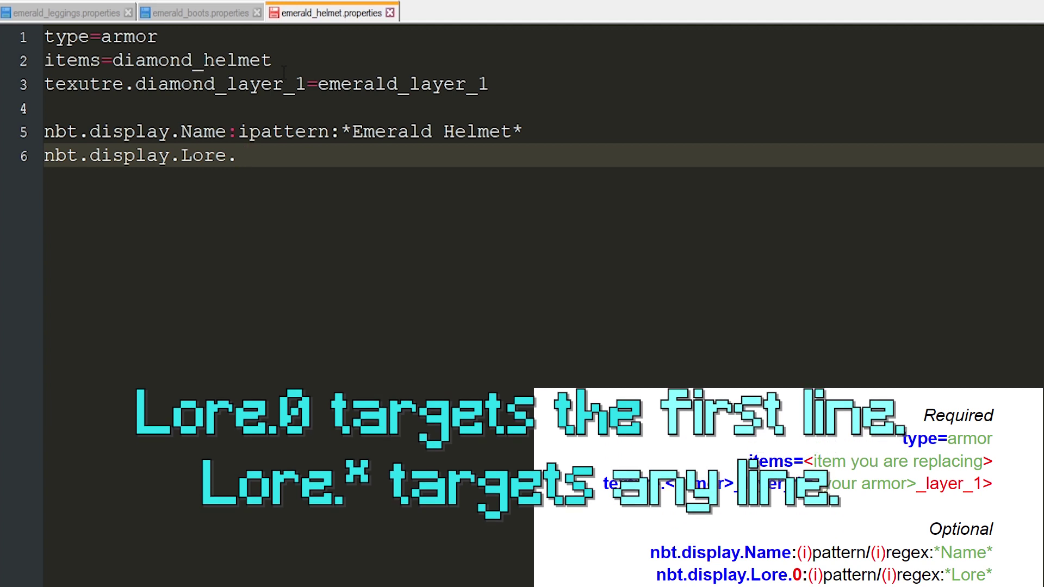
text(*)
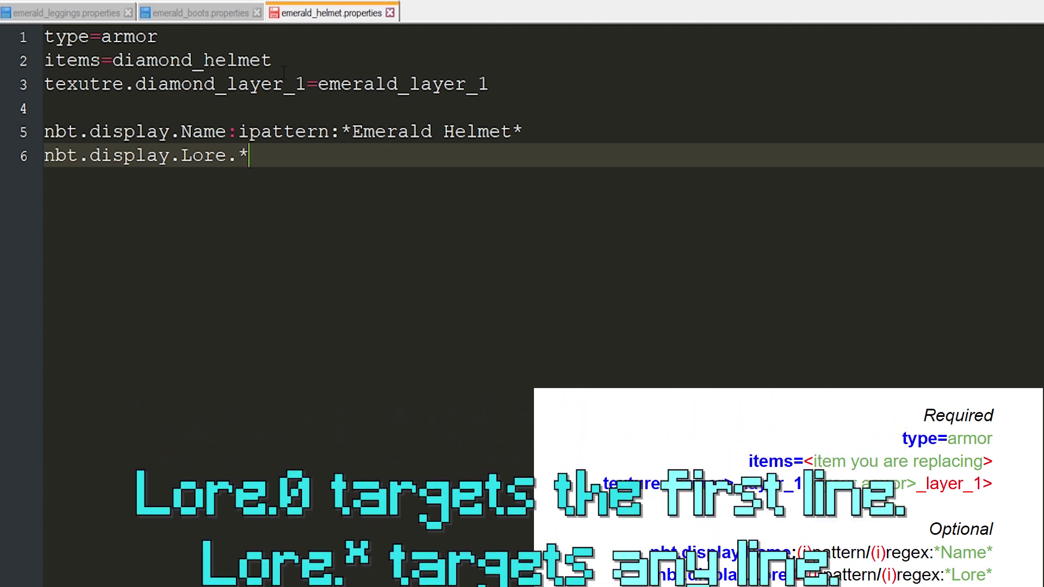
text(:)
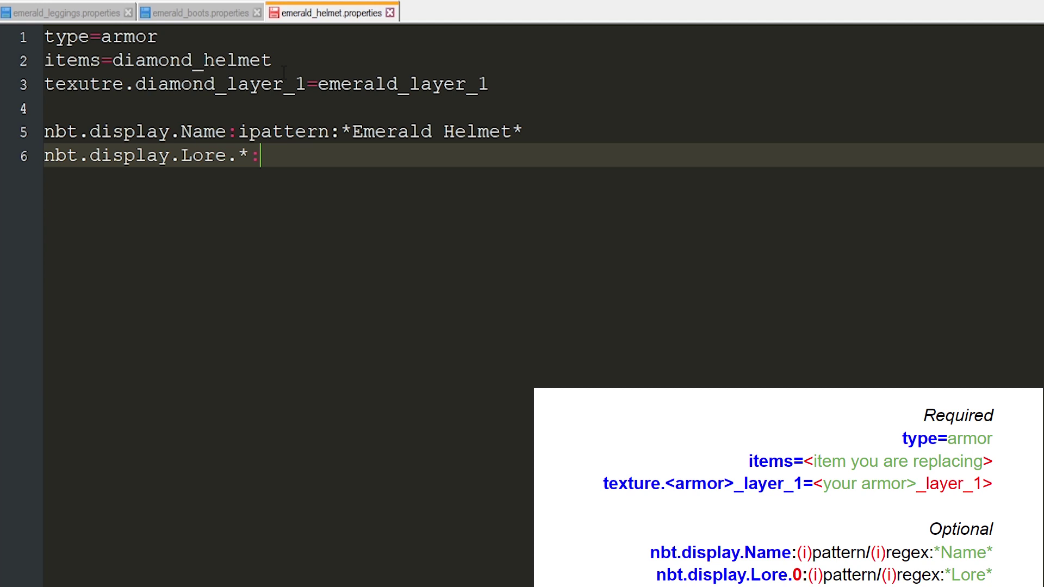
text(ipattern)
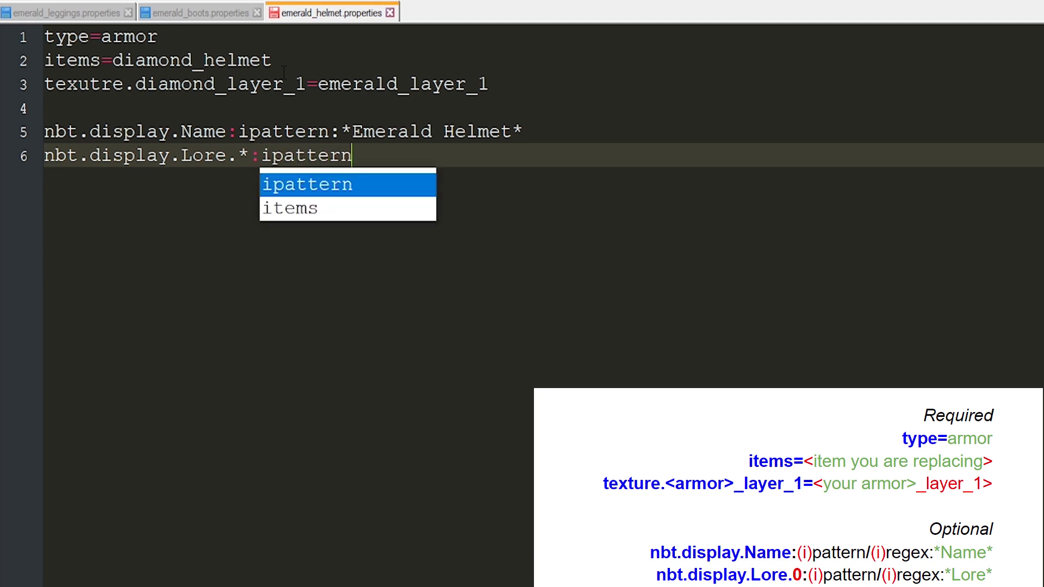
text(:)
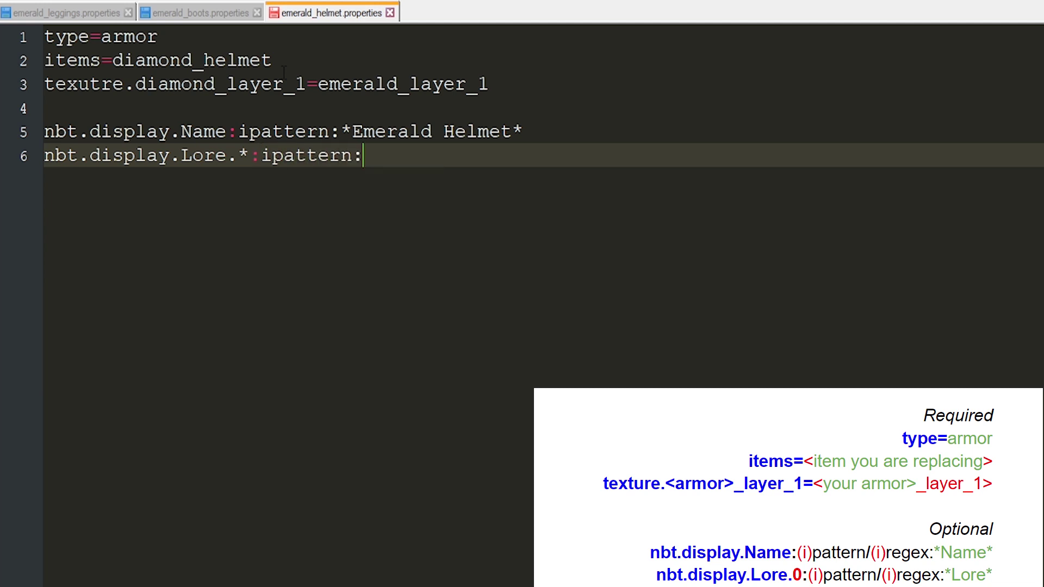
text(I am ve)
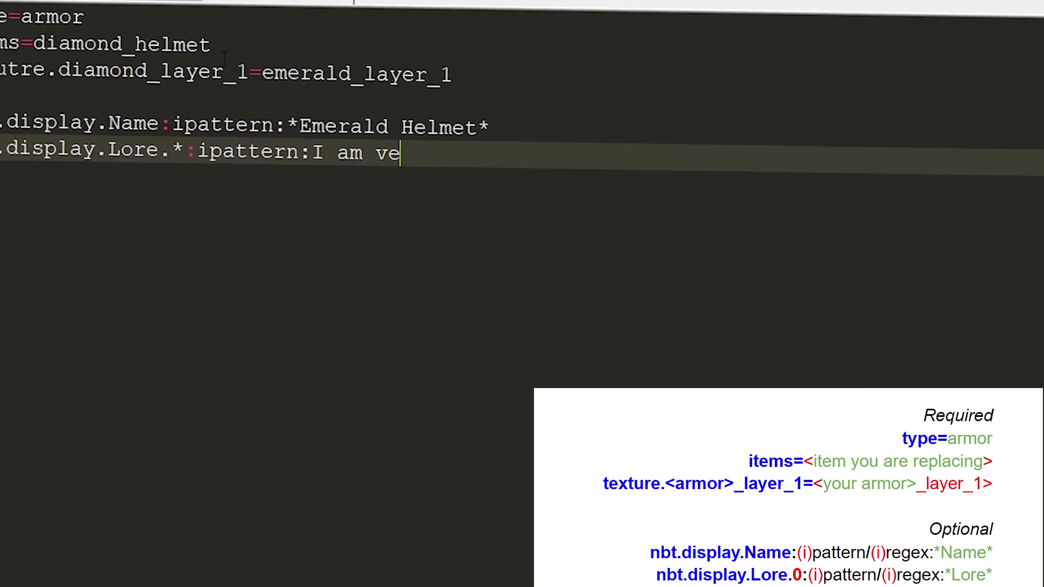
text(ry handsome nad nic)
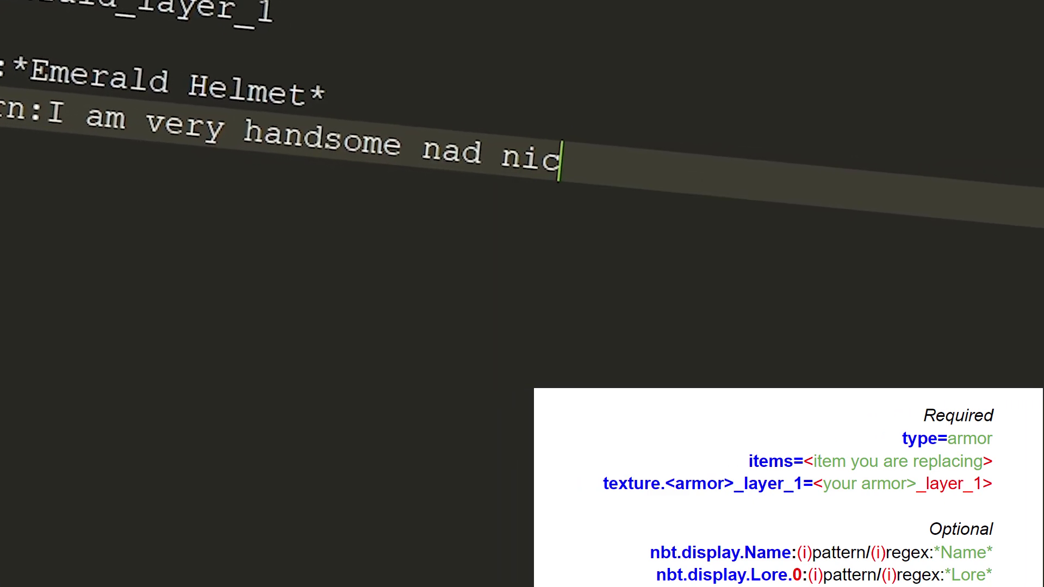
text(e soasnr asnd soams)
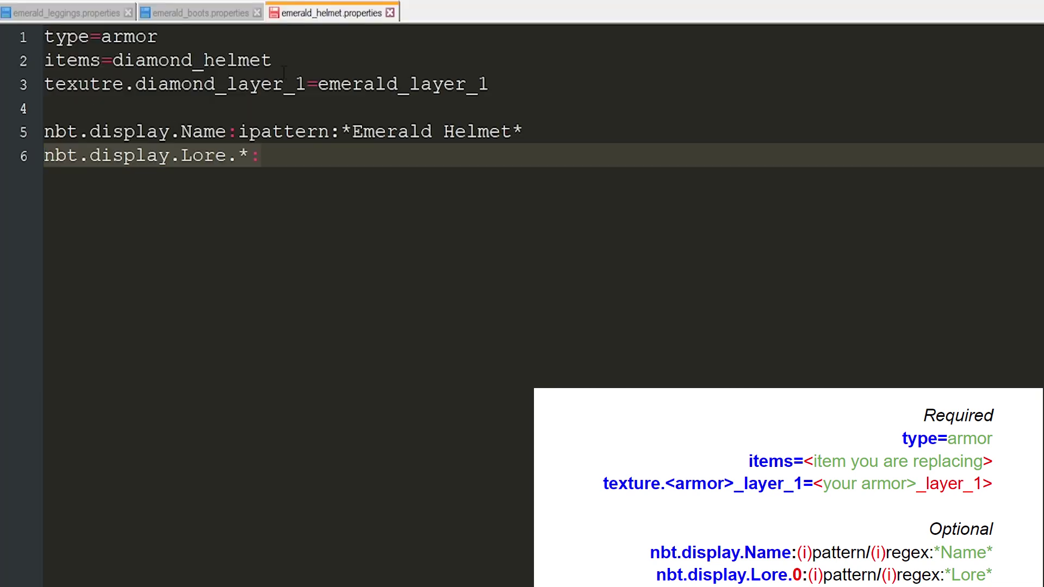
key(shift+End)
key(Delete)
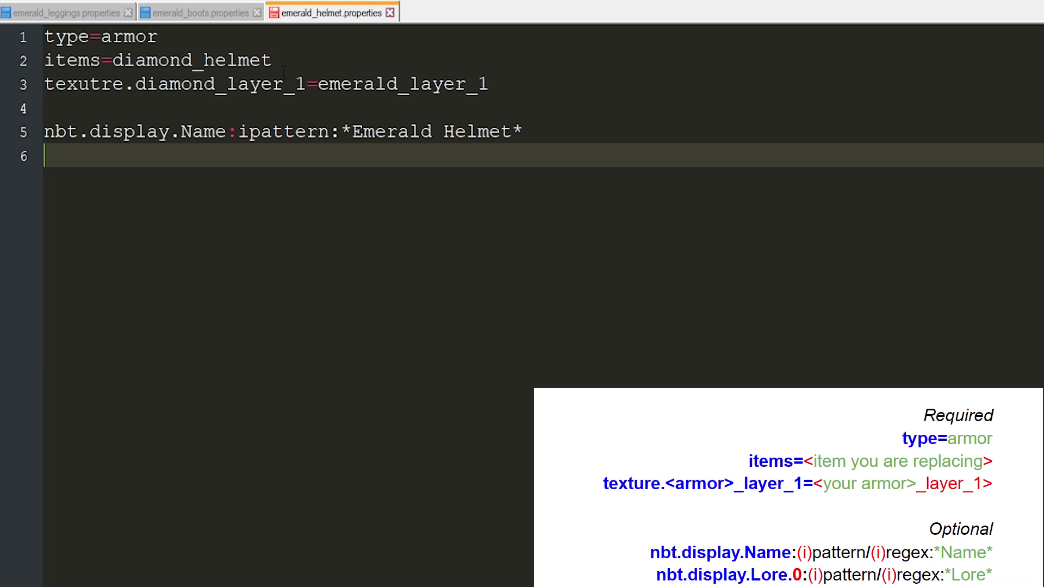
text(damage=)
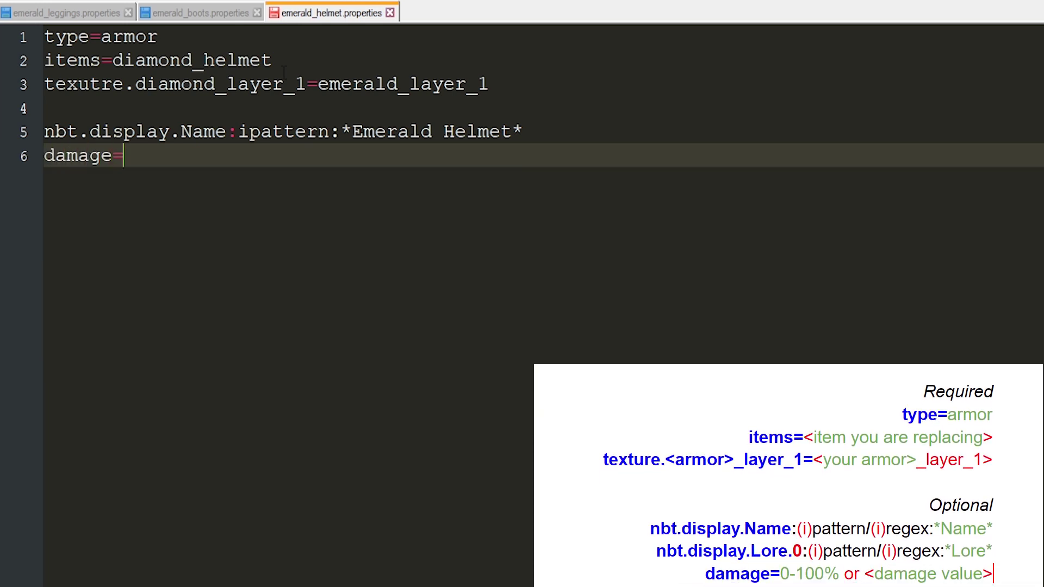
text(0-100)
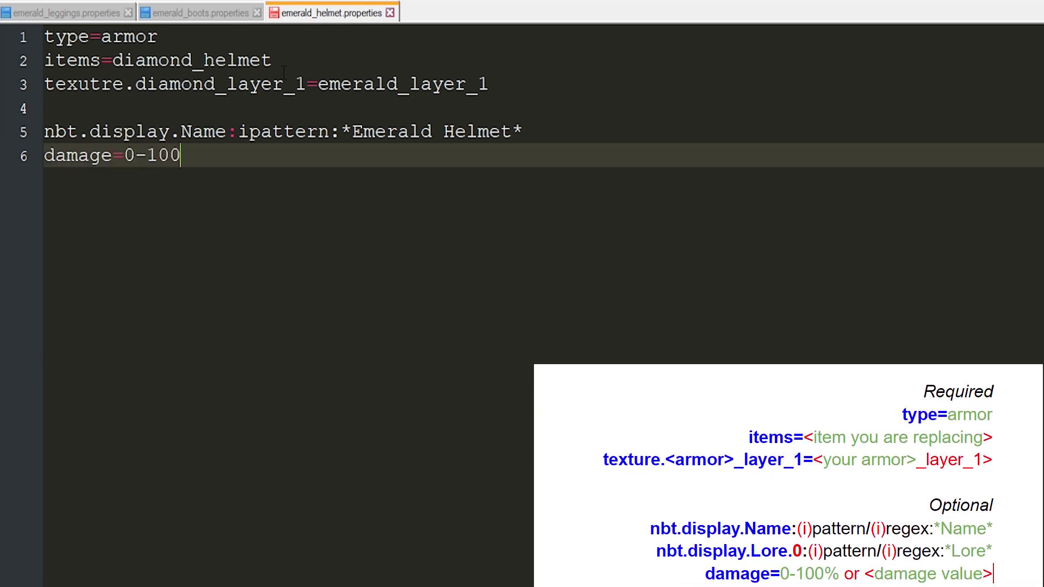
text(%)
key(Left)
key(Left)
key(Left)
key(Left)
key(Left)
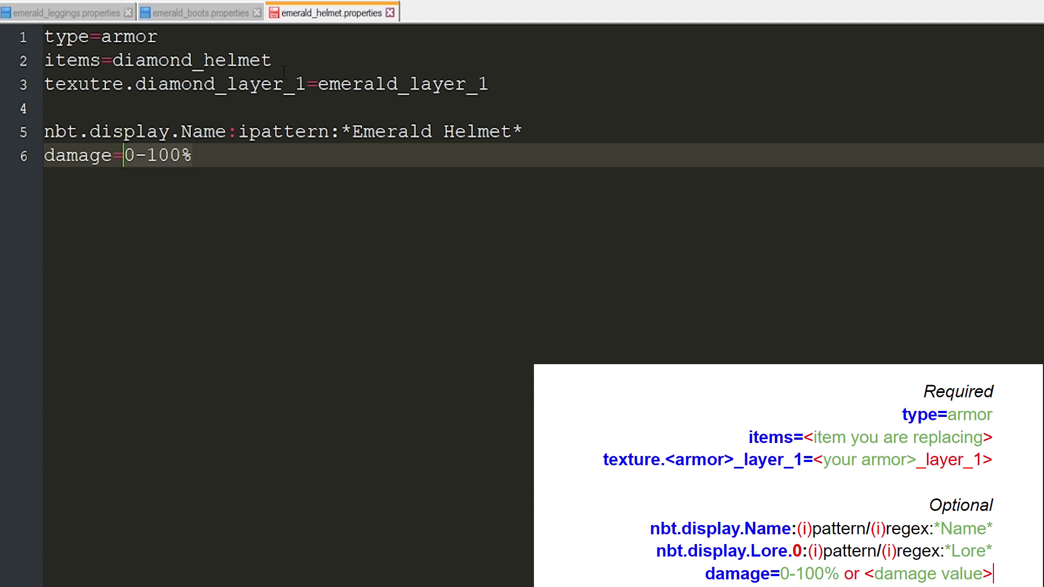
key(Left)
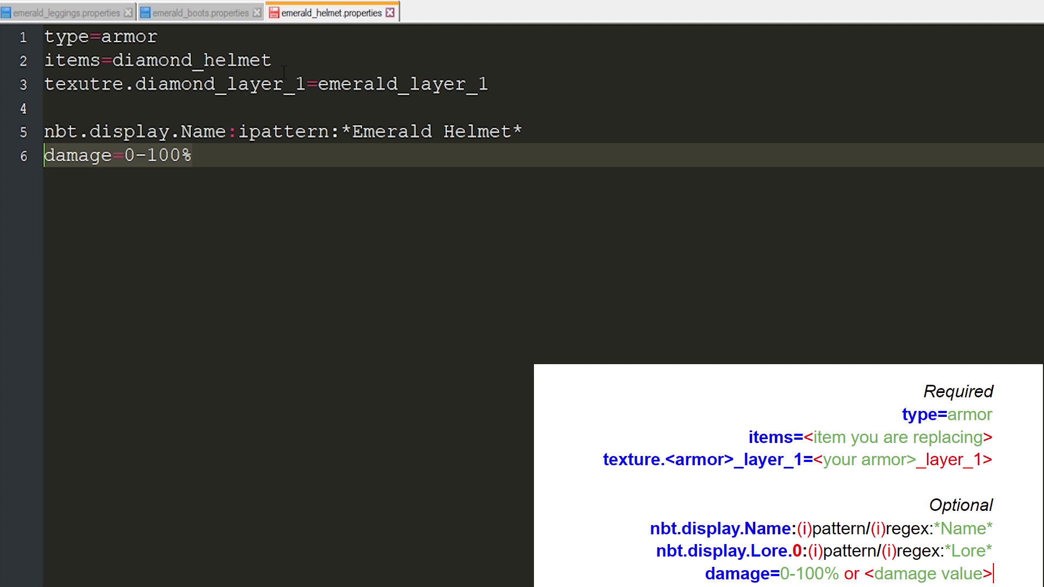
key(BackSpace)
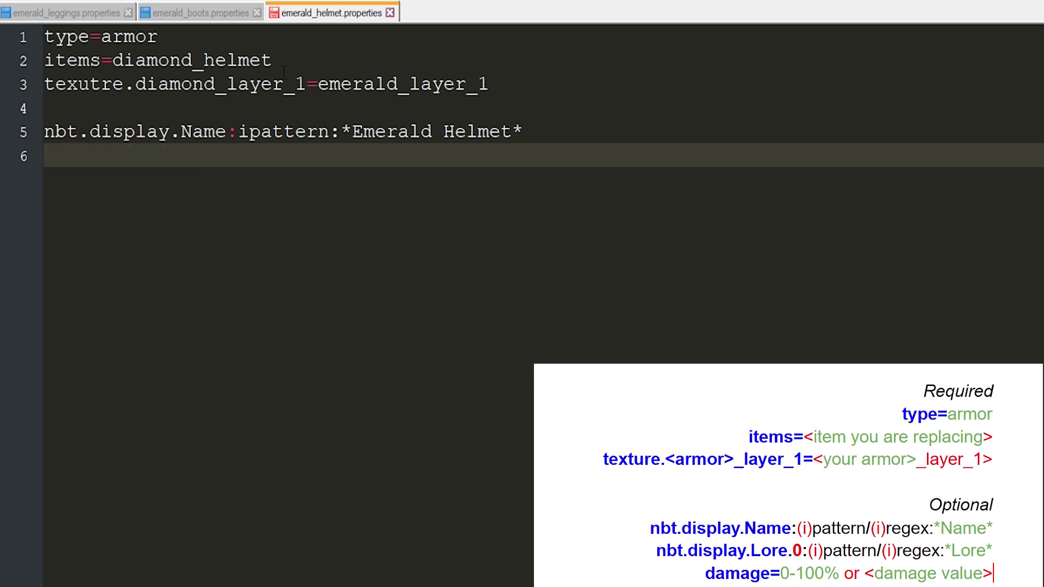
Step: Add enchantments=unbreaking on line 6 and enchantments=blast_protection on line 7
text(enchantments)
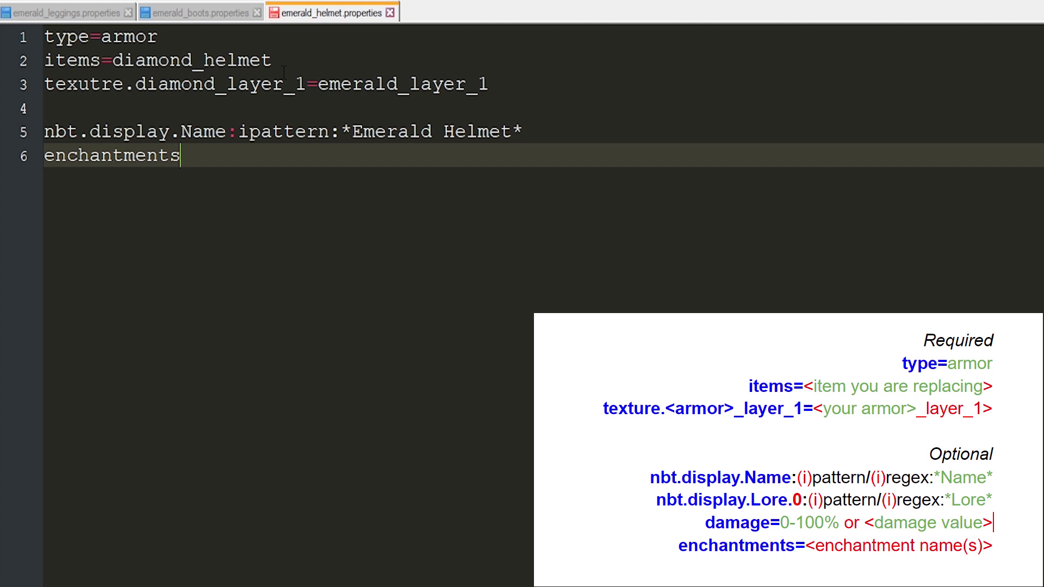
text(=unbreaking a)
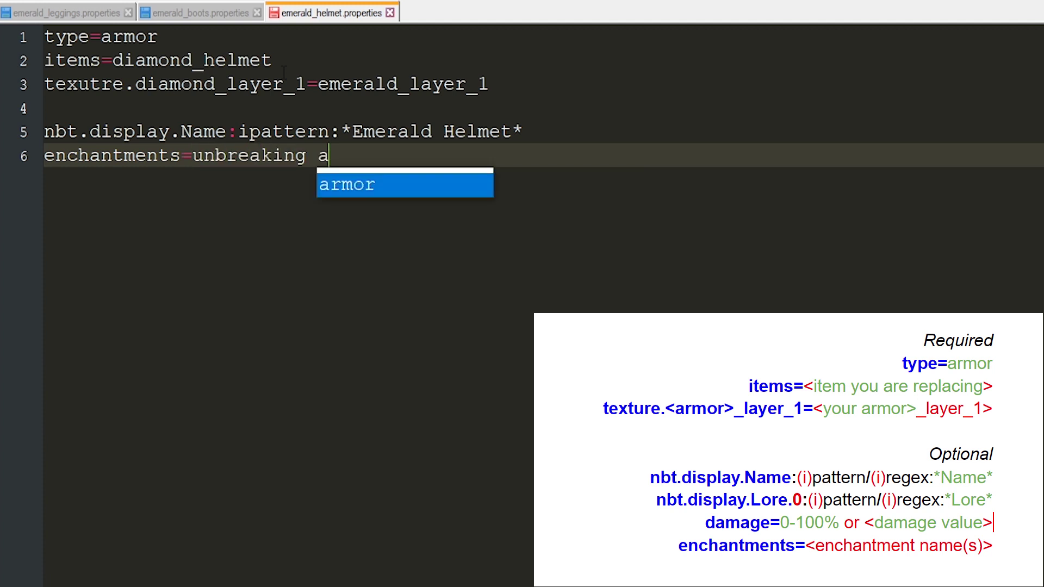
key(BackSpace)
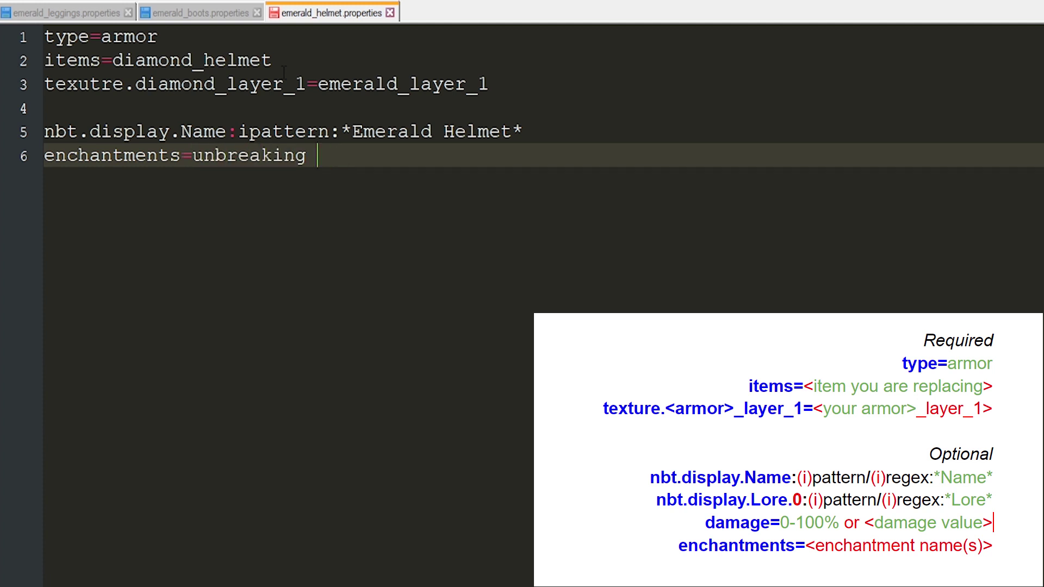
text(blast_protec)
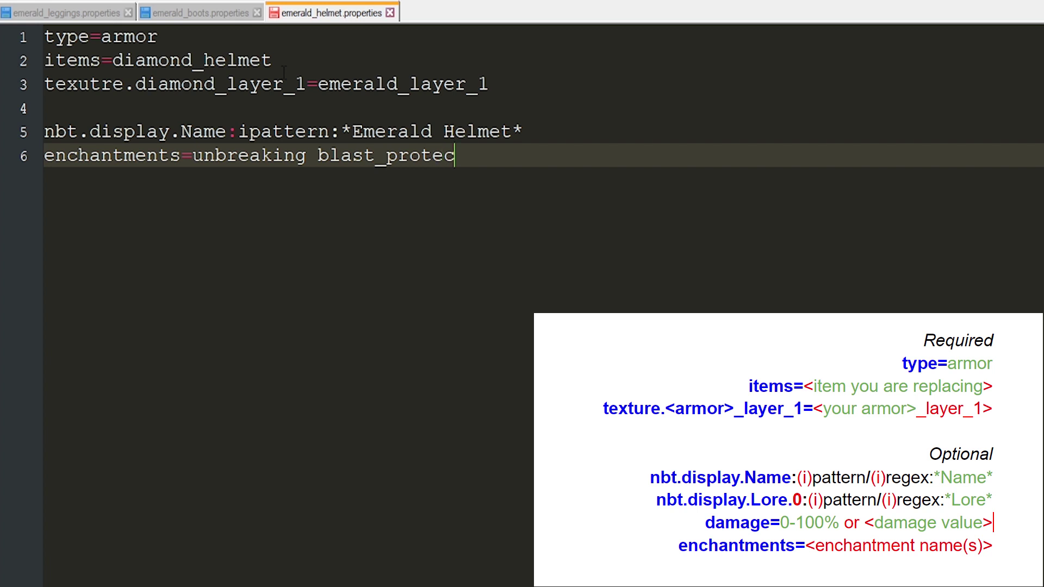
text(tion)
key(ctrl+shift+Left)
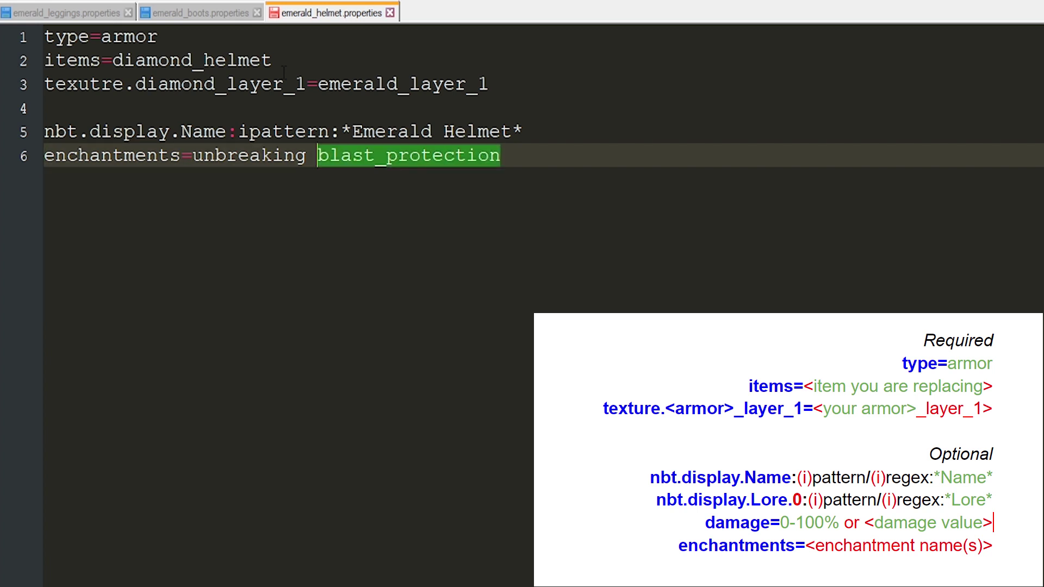
key(Left)
key(ctrl+Left)
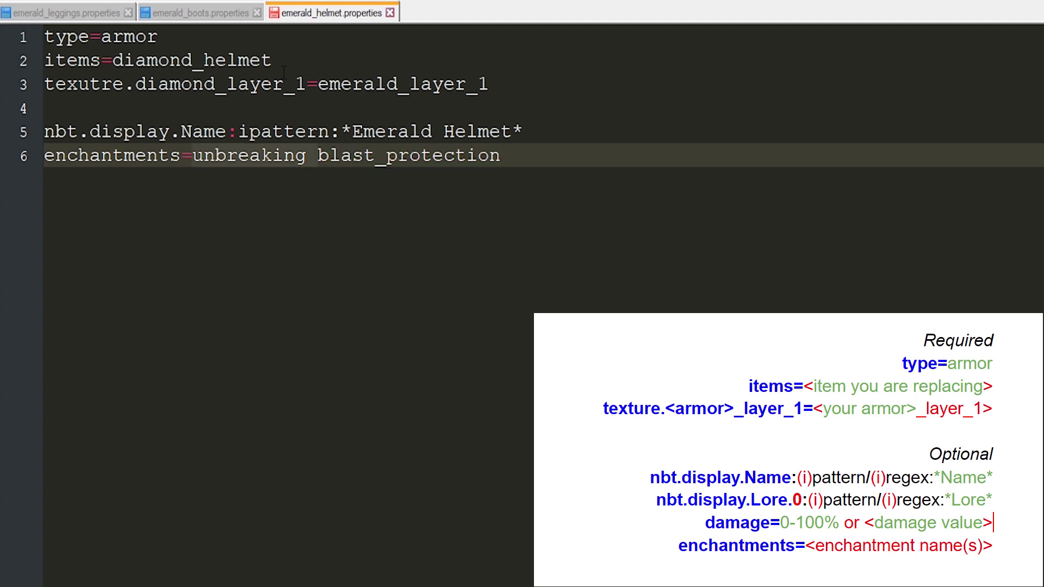
key(ctrl+Right)
key(ctrl+Right)
key(ctrl+shift+Left)
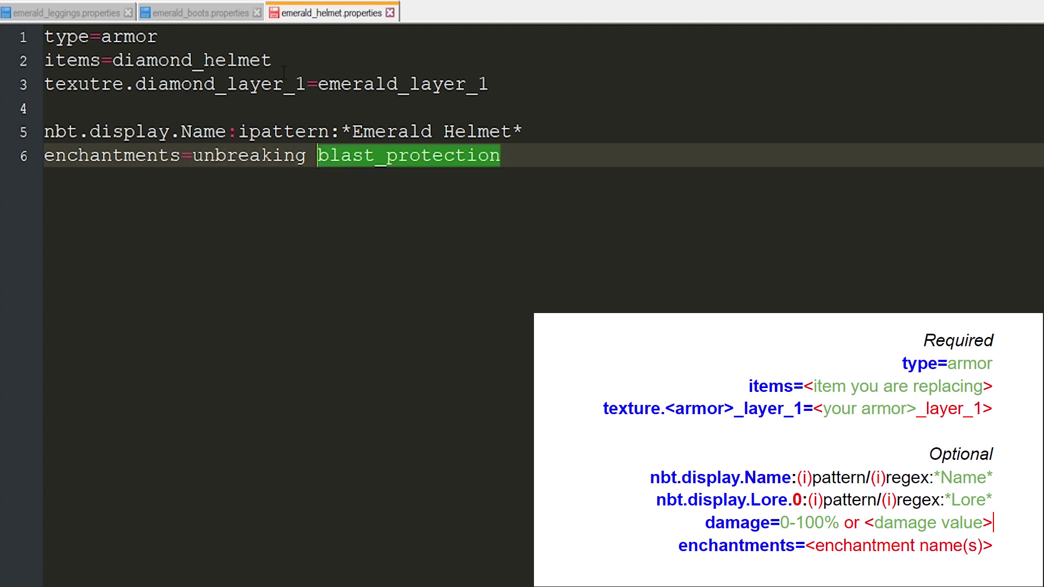
key(Left)
key(Left)
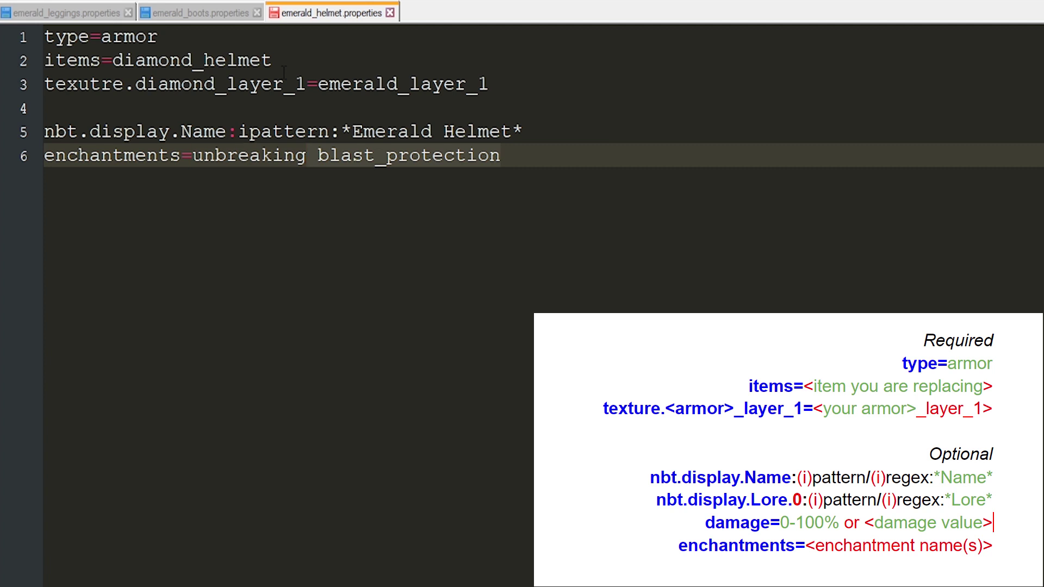
key(Right)
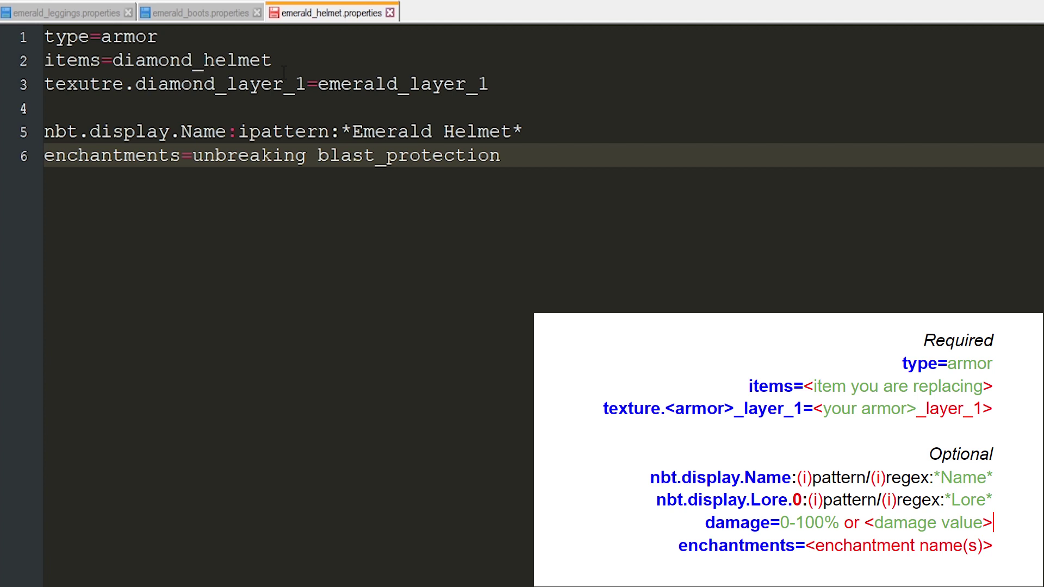
key(Return)
text(enchantments)
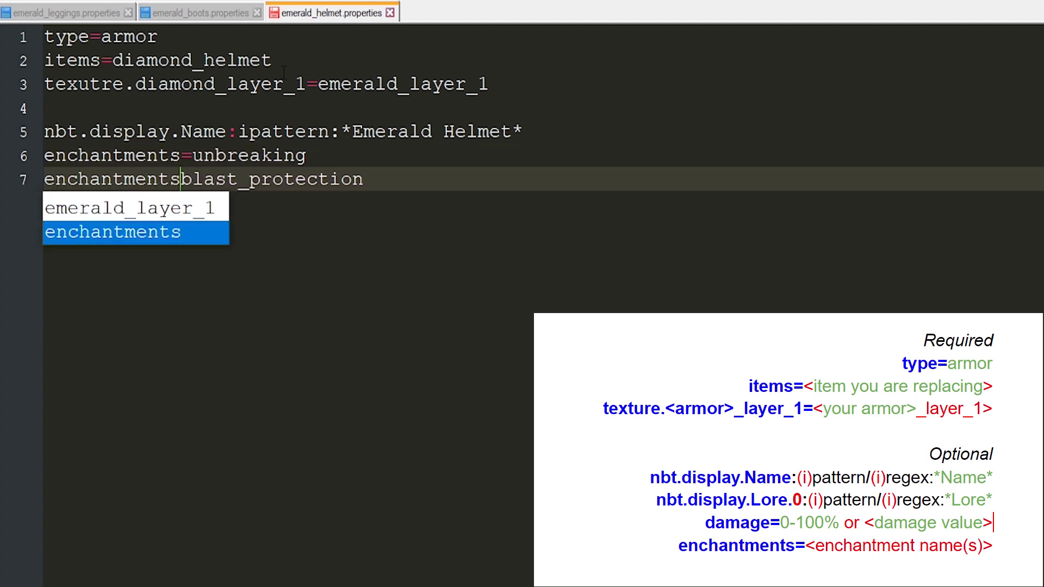
text(=)
key(End)
Step: Select both enchantments lines and delete them
key(Up)
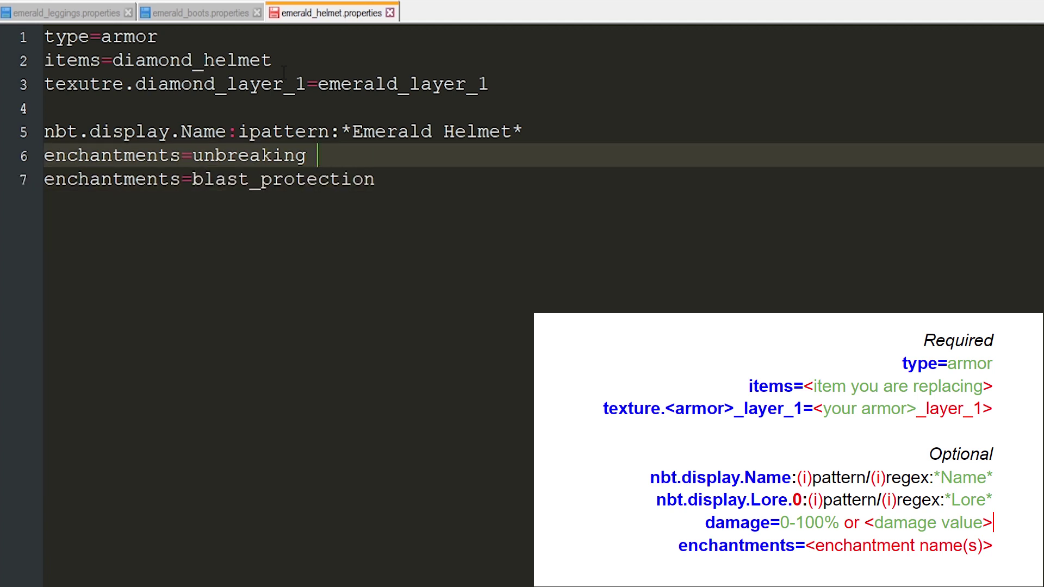
key(Right)
key(ctrl+Right)
key(ctrl+Right)
key(ctrl+Right)
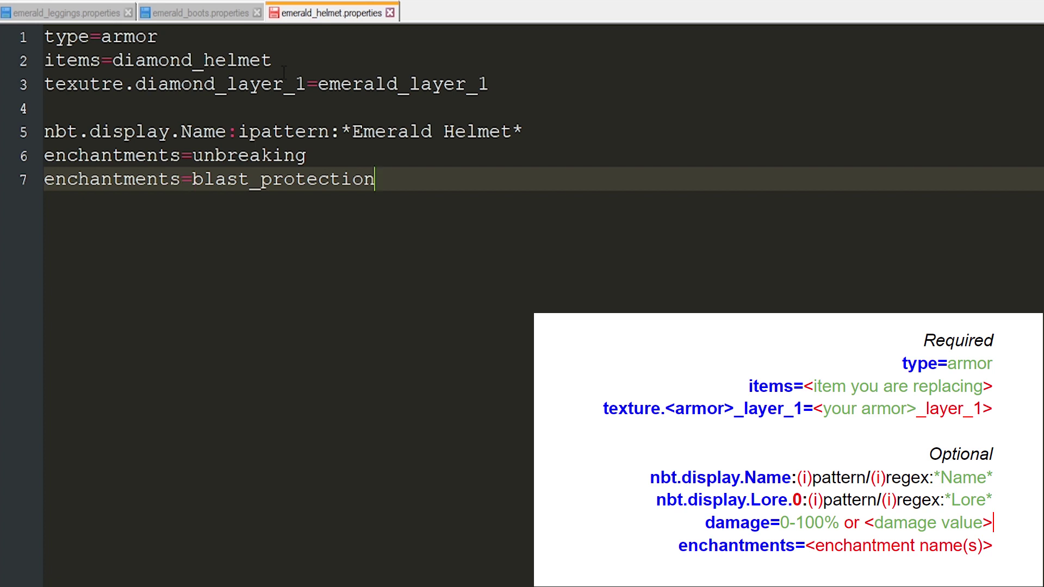
key(ctrl+shift+Left)
key(ctrl+shift+Left)
key(Up)
key(ctrl+Left)
key(ctrl+Left)
key(ctrl+Left)
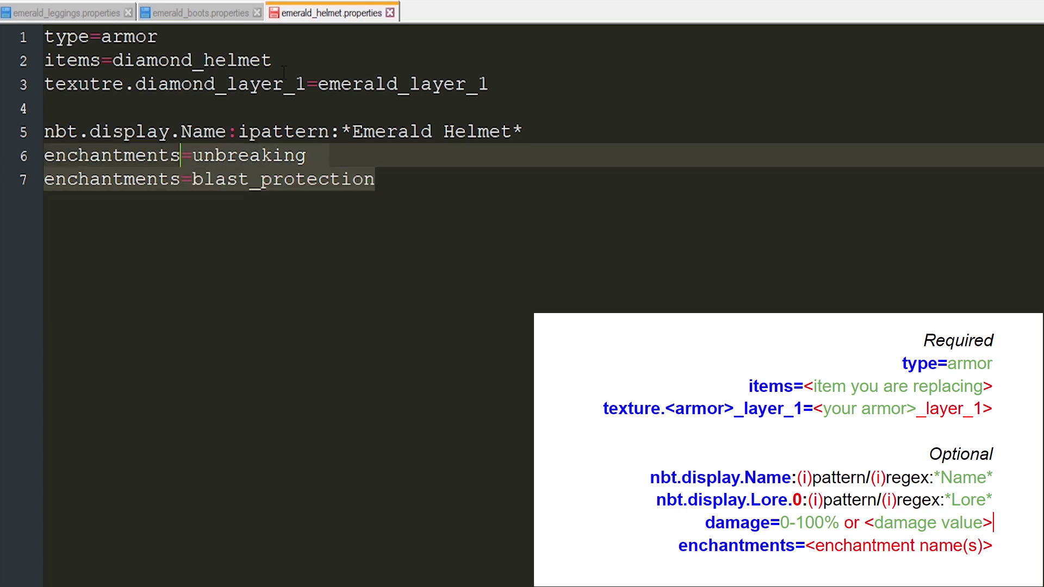
key(Delete)
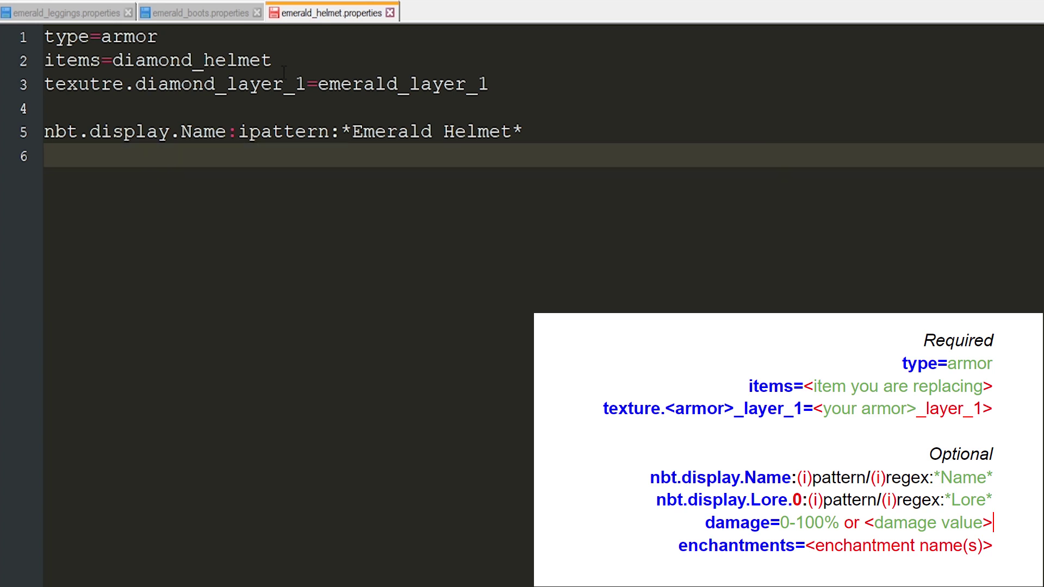
Step: Remove the leftover empty line, then paste a copy of the helmet file renamed emerald_chestplate.properties
key(BackSpace)
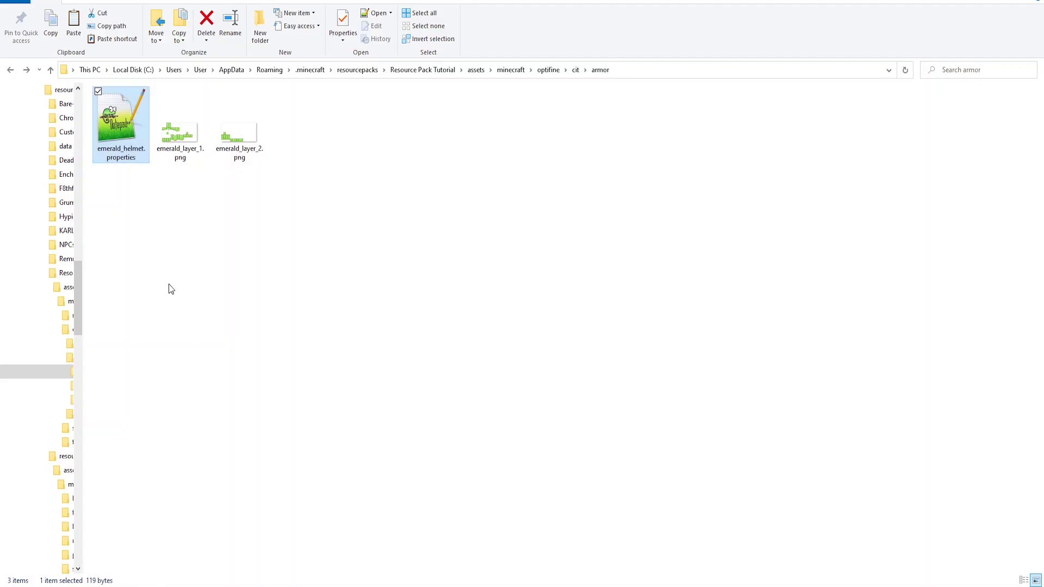
key(ctrl+v)
right_click(131, 153)
click(76, 369)
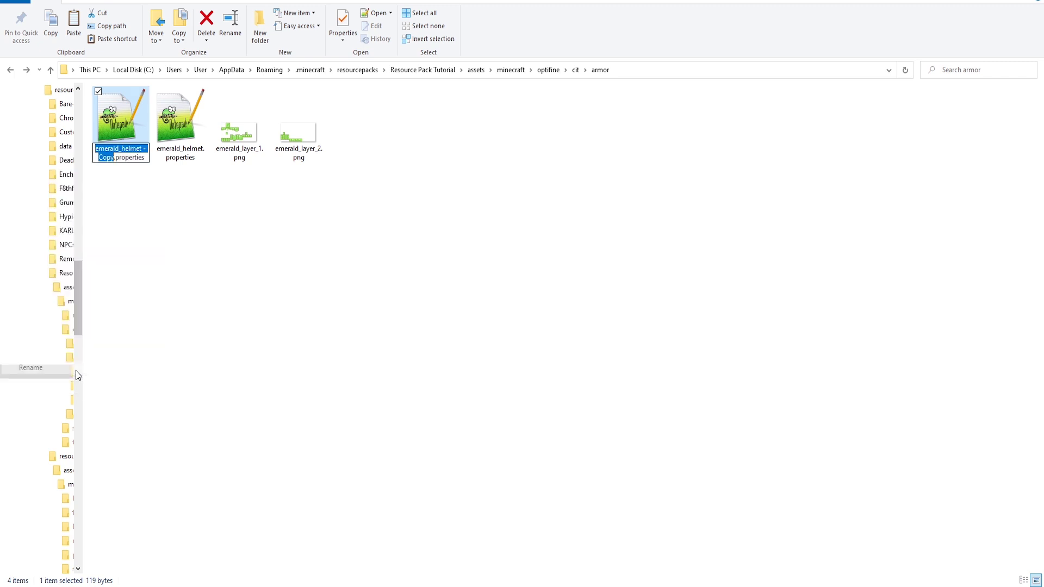
text(emerald_ch)
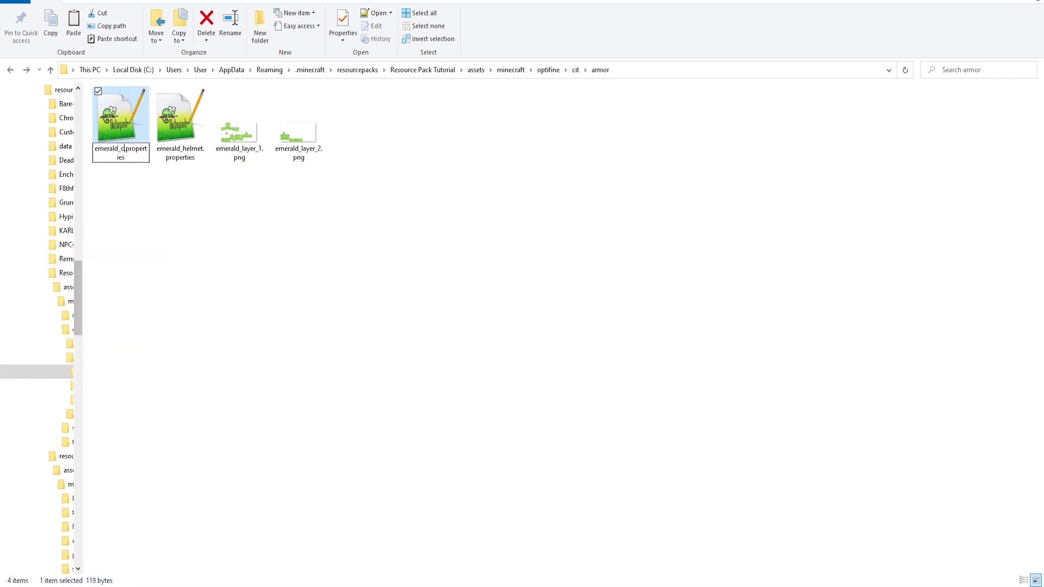
text(estplate)
key(Return)
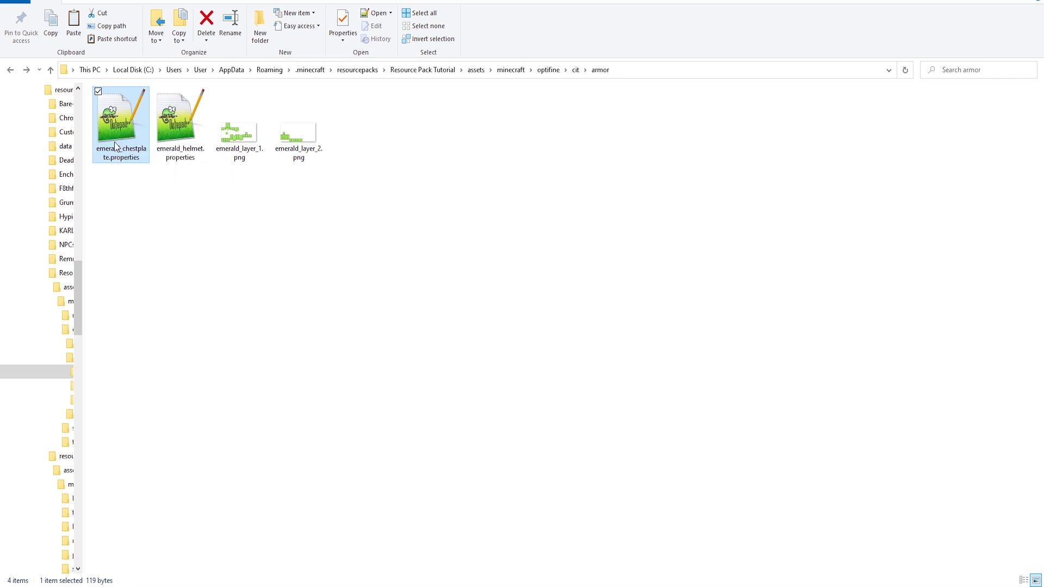
Step: In the chestplate file, change Helmet to Chestplate and diamond_helmet to diamond_chestplate, then save
key(Return)
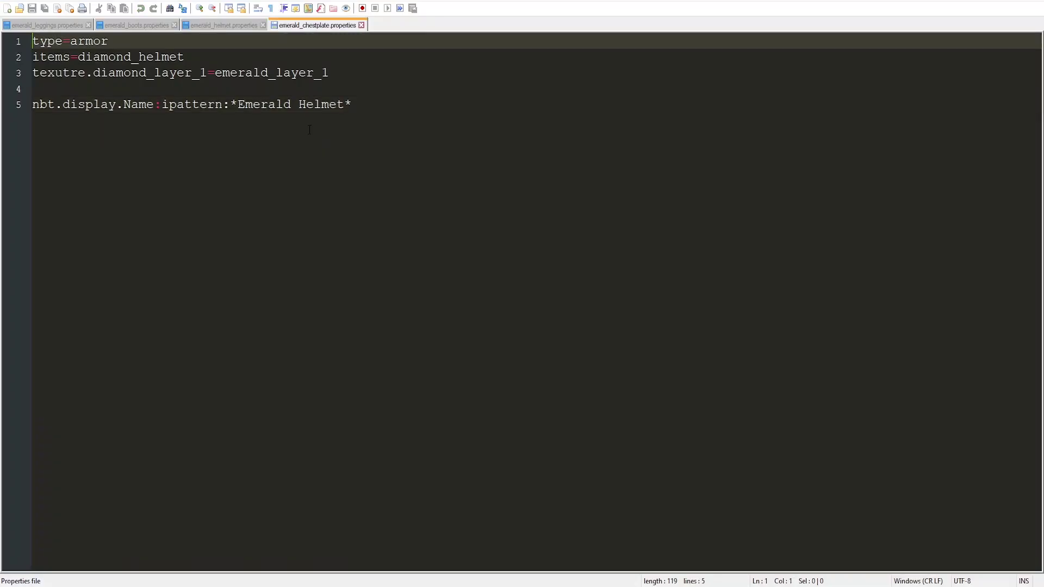
click(337, 104)
key(ctrl+Left)
key(ctrl+shift+Right)
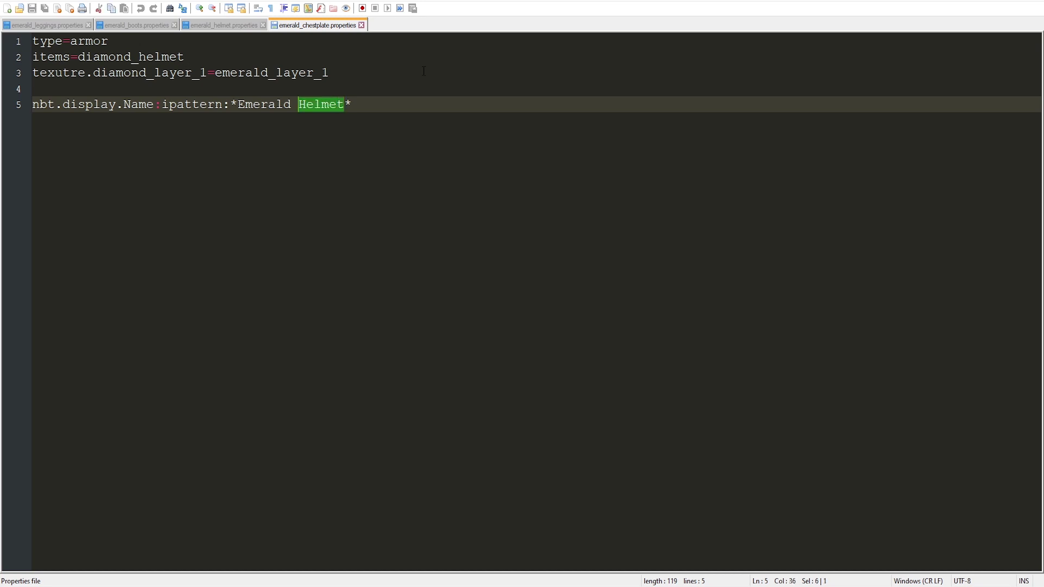
text(Ches)
text(tplate)
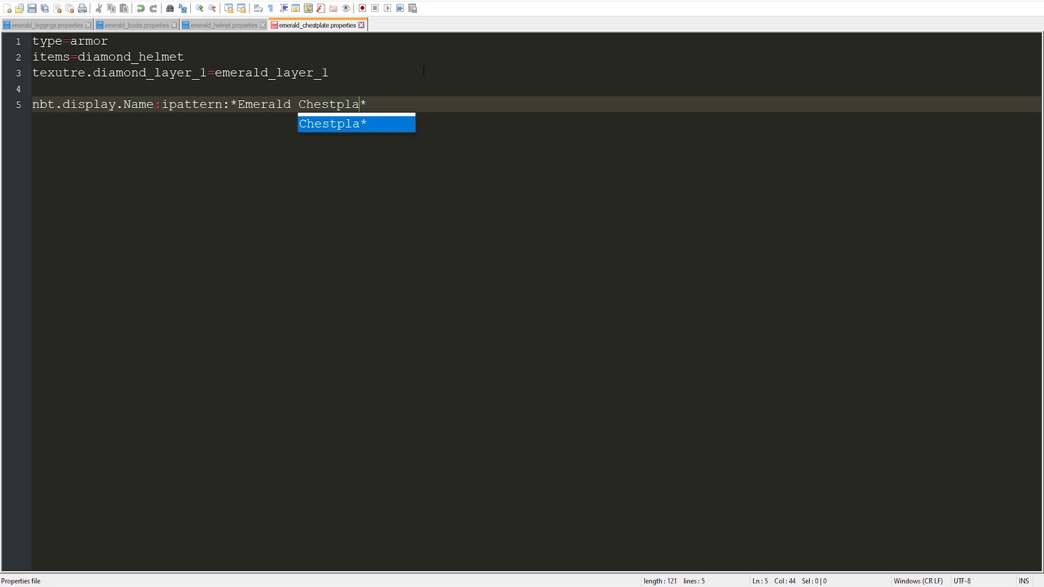
key(Escape)
key(Up)
key(Up)
key(Up)
key(shift+Left)
key(shift+Left)
key(shift+Left)
key(shift+Left)
key(shift+Left)
key(shift+Left)
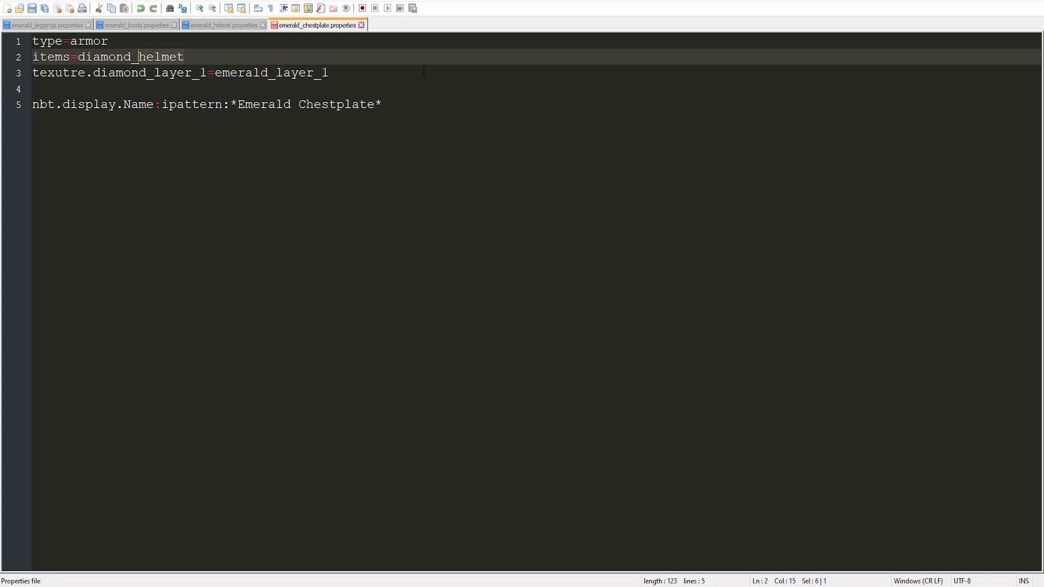
text(chestplate)
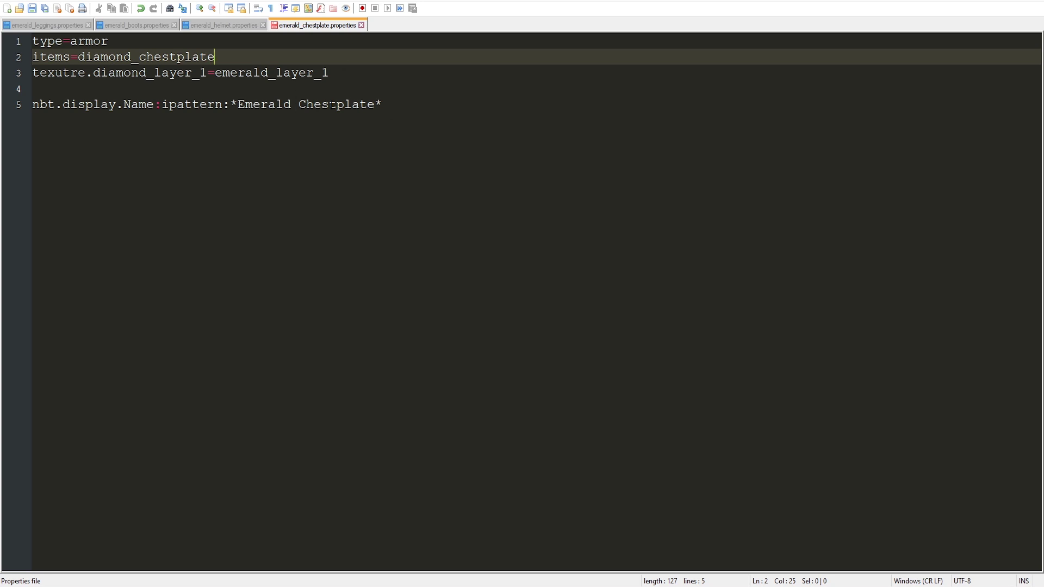
key(ctrl+s)
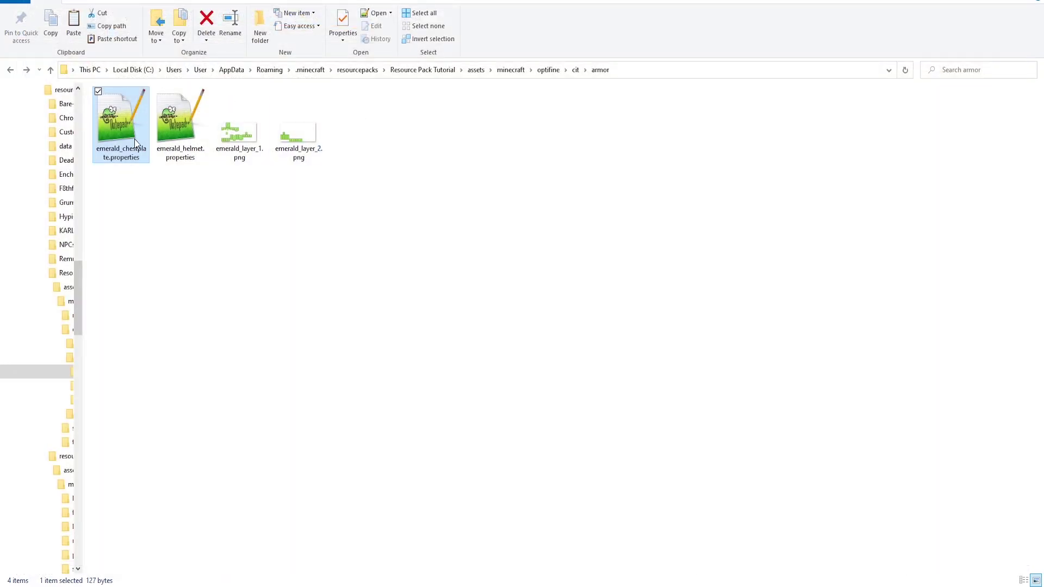
Step: Duplicate the chestplate file and rename the copy emerald_boots.properties
key(ctrl+c)
key(ctrl+v)
right_click(136, 144)
click(92, 364)
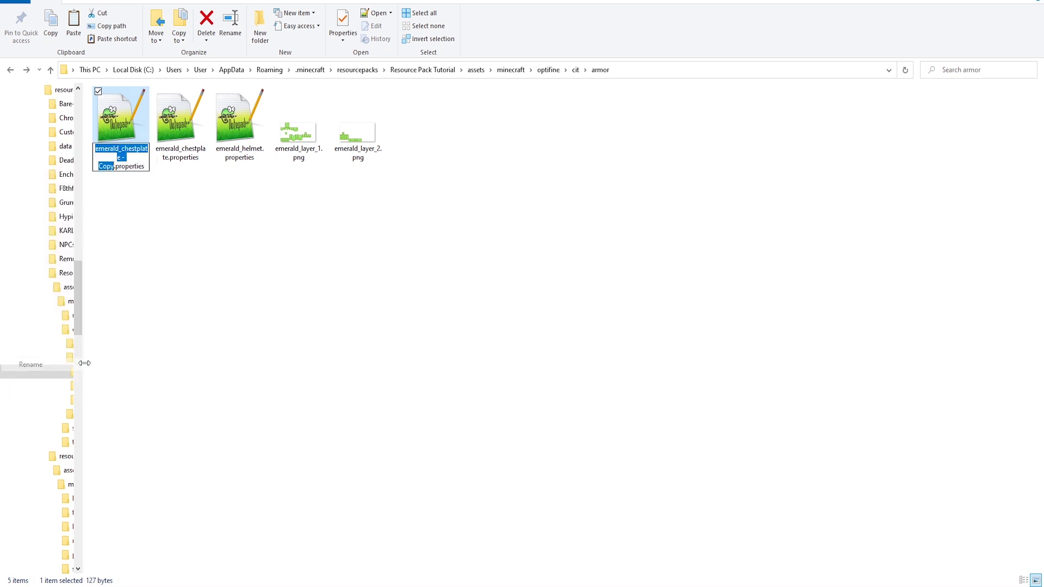
text(emerald_boot)
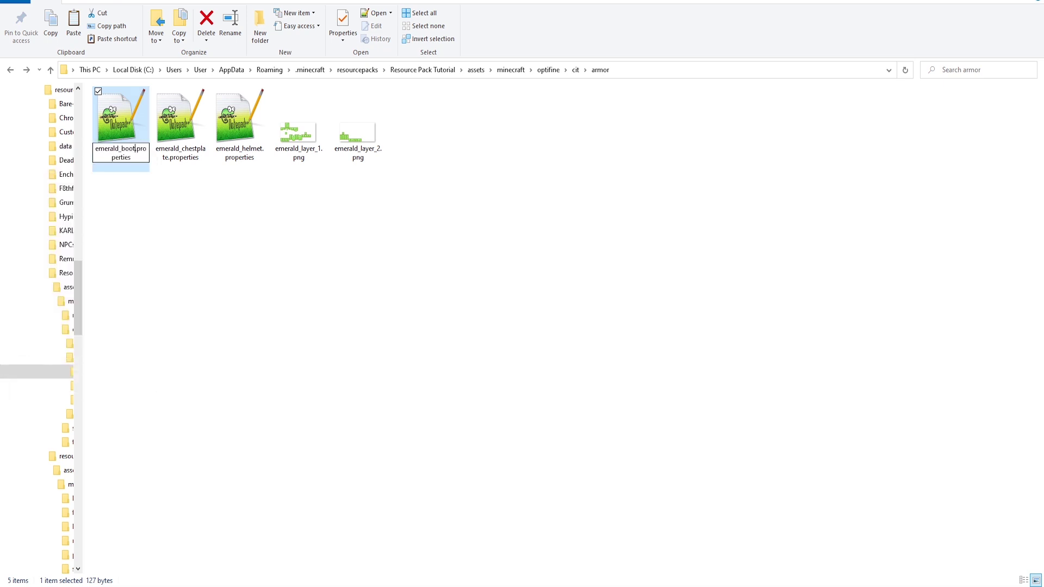
text(s)
key(Return)
Step: Open emerald_boots.properties, change Chestplate to Boots and diamond_chestplate to diamond_boots, then save
double_click(147, 131)
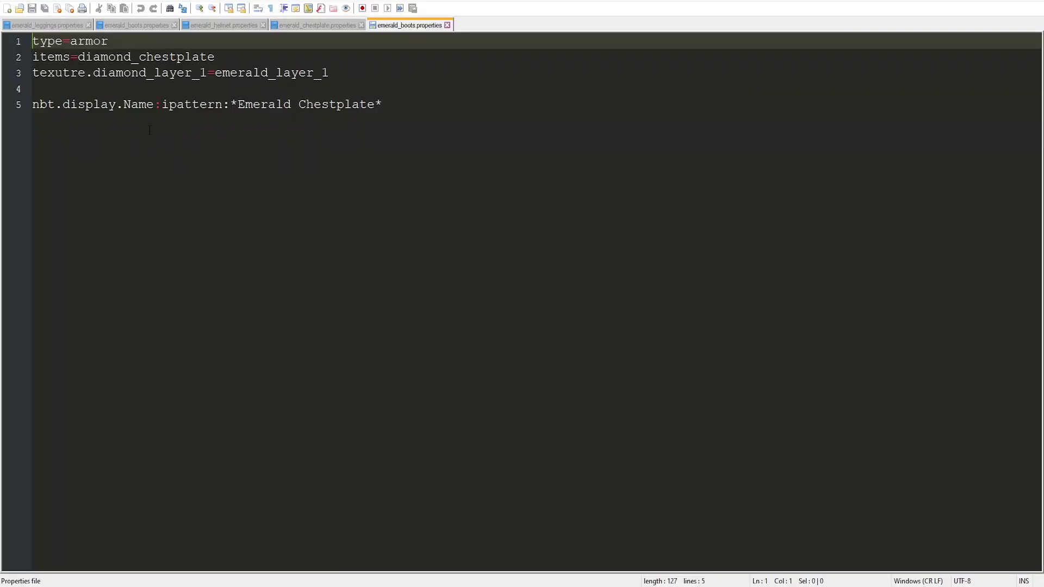
click(396, 103)
double_click(370, 104)
text(Boots)
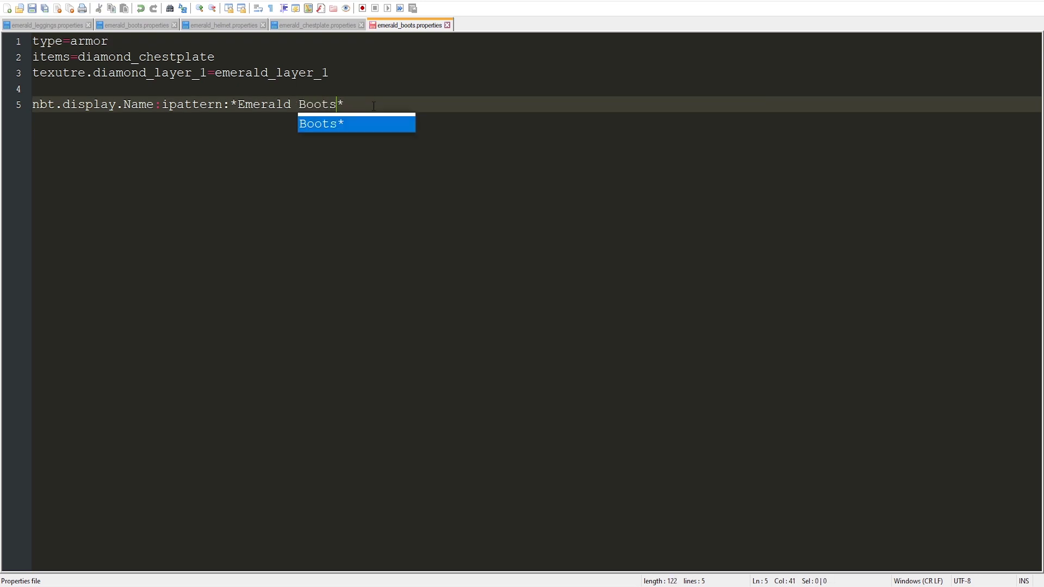
key(Escape)
key(Up)
key(Up)
key(Up)
key(shift+Left)
key(shift+Left)
key(shift+Left)
key(shift+Left)
key(shift+Left)
key(shift+Left)
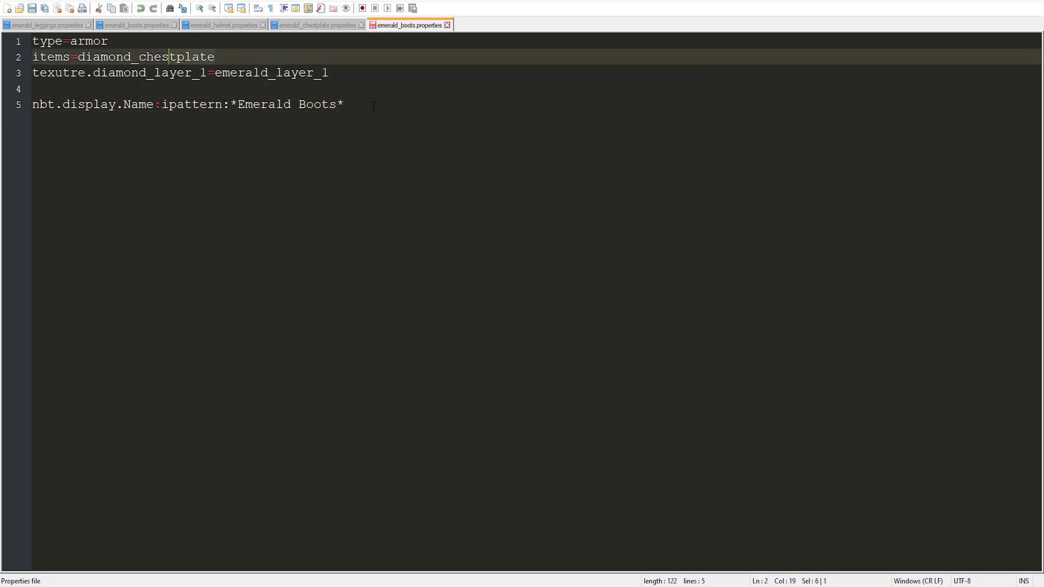
key(shift+Left)
key(shift+Left)
key(shift+Left)
key(shift+Left)
text(boots)
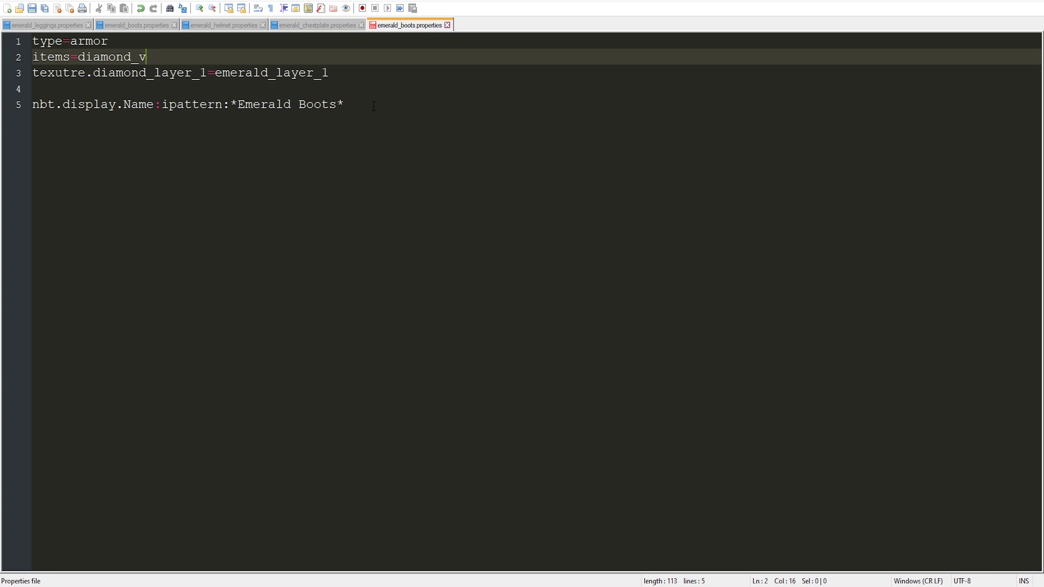
key(ctrl+s)
key(alt+Tab)
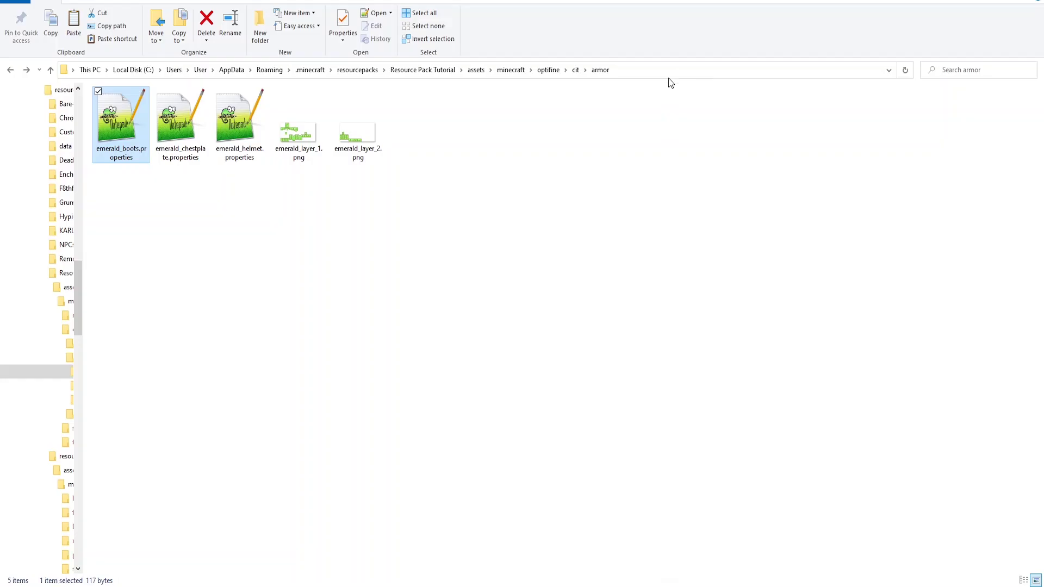
Step: Copy emerald_helmet.properties and rename the copy emerald_leggings.properties
click(223, 149)
key(ctrl+c)
key(ctrl+v)
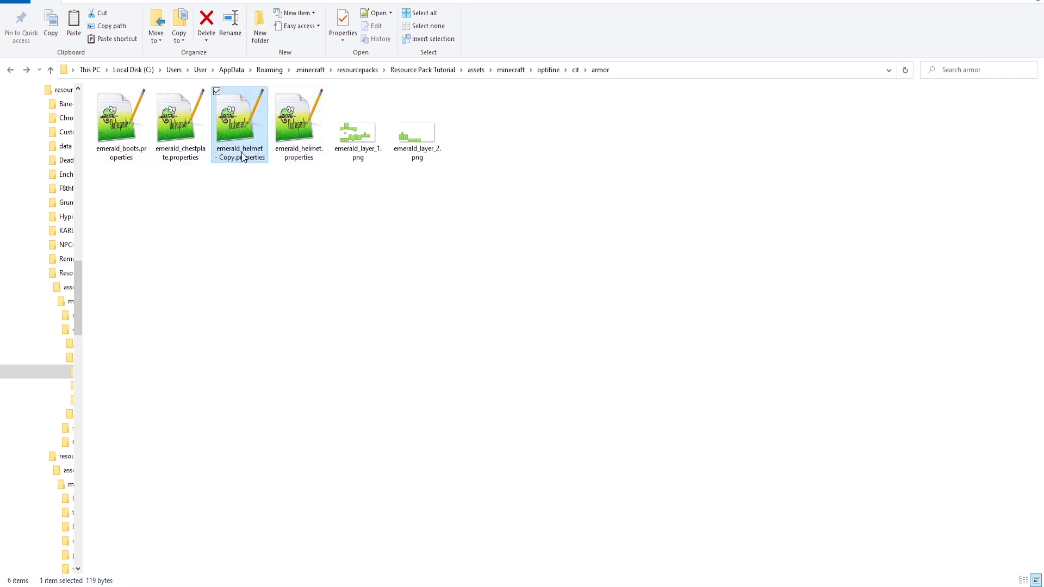
right_click(242, 155)
click(144, 374)
text(emer)
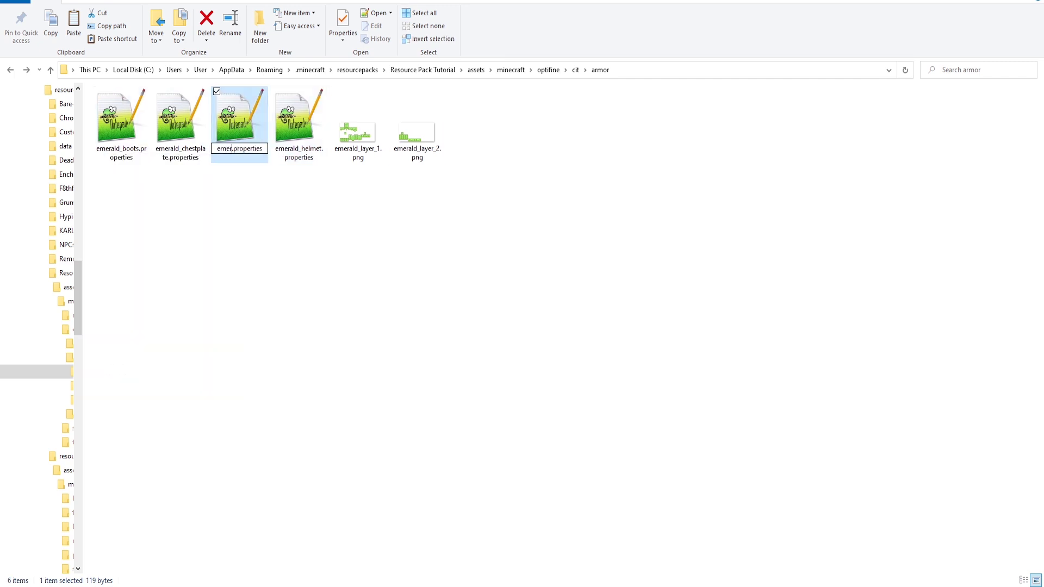
text(ald_leggings)
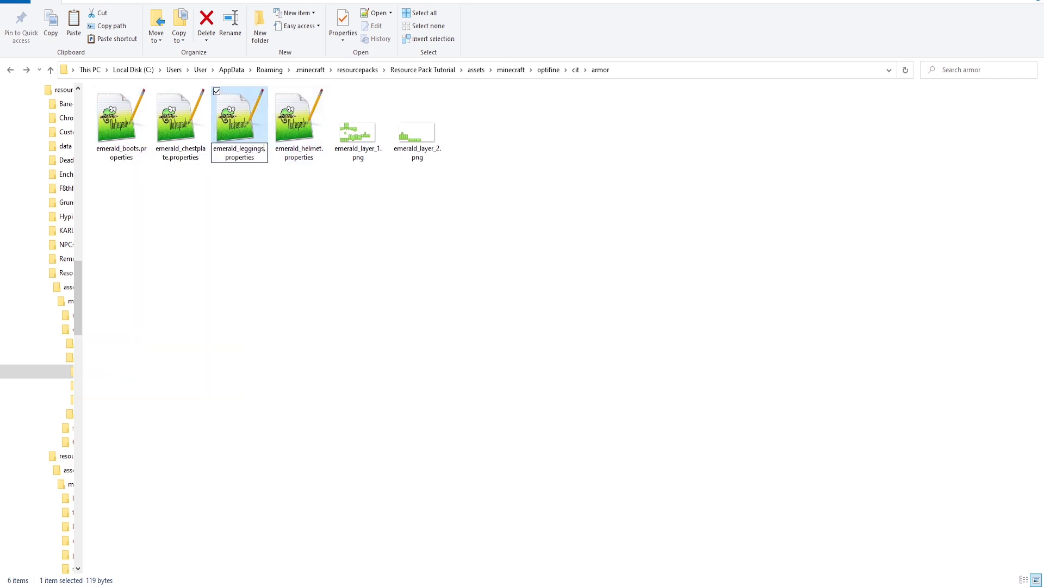
key(Return)
key(Return)
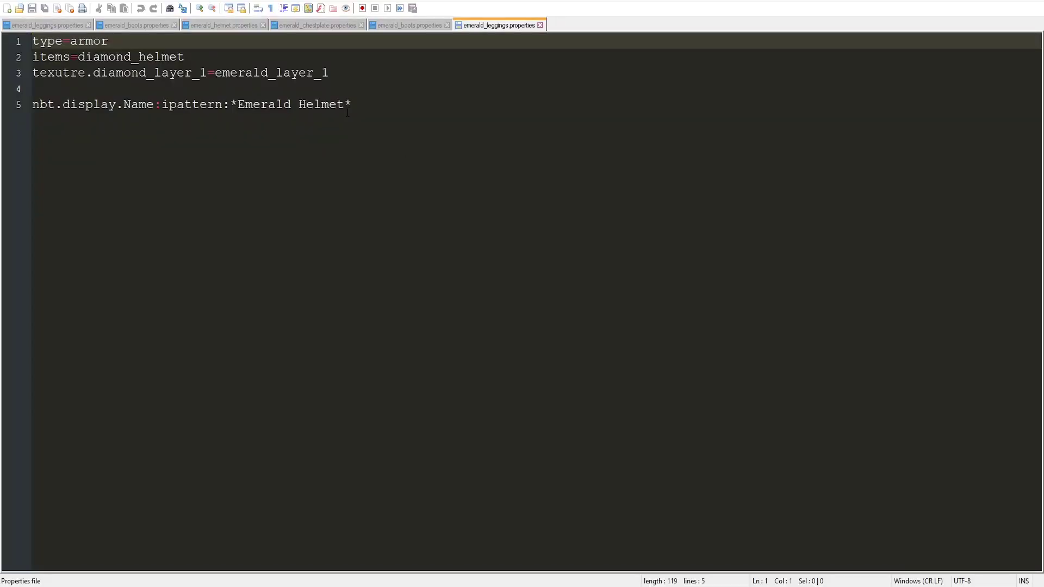
Step: Change the name pattern to *Emerald Leggings* and the items line to diamond_leggings
click(348, 113)
double_click(335, 105)
text(Leggin)
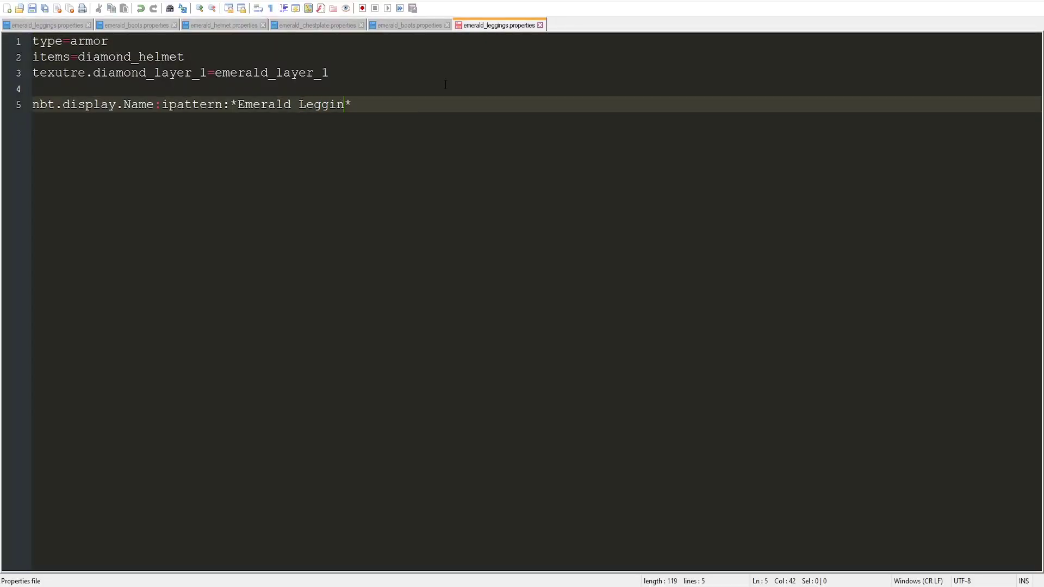
text(gs)
key(Up)
key(Up)
key(Up)
key(shift+Left)
key(shift+Left)
key(shift+Left)
key(shift+Left)
key(shift+Left)
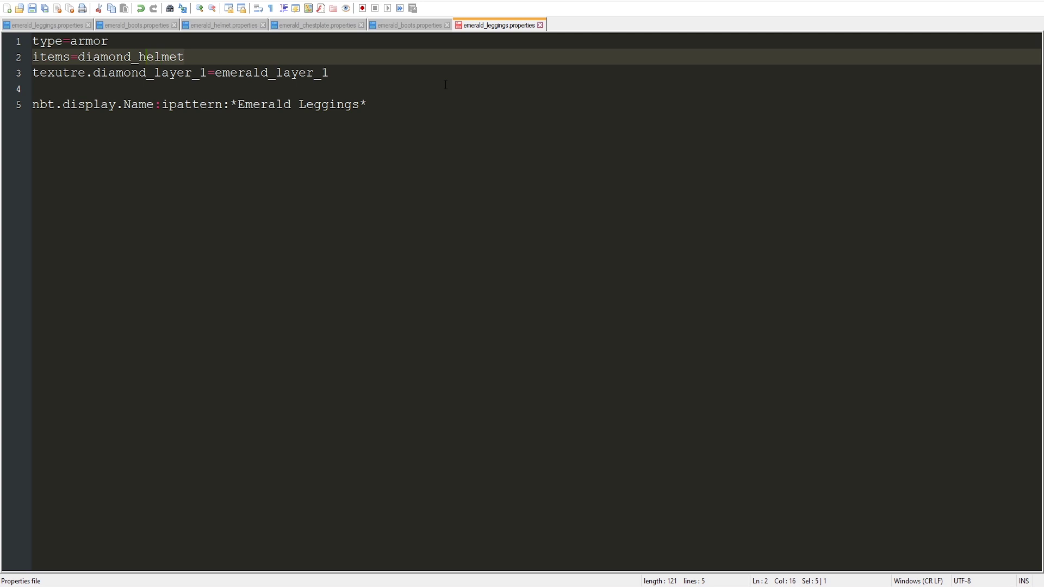
key(shift+Left)
text(leg)
key(BackSpace)
key(BackSpace)
key(BackSpace)
text(legg)
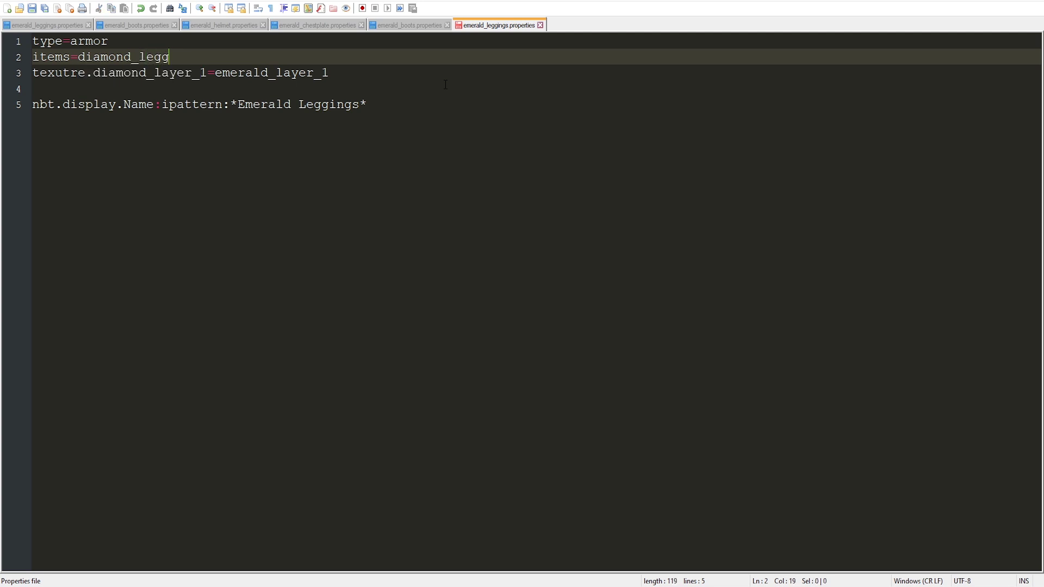
text(ings)
Step: Switch both texture paths from layer_1 to layer_2 and save the leggings file
key(Down)
key(Down)
key(Left)
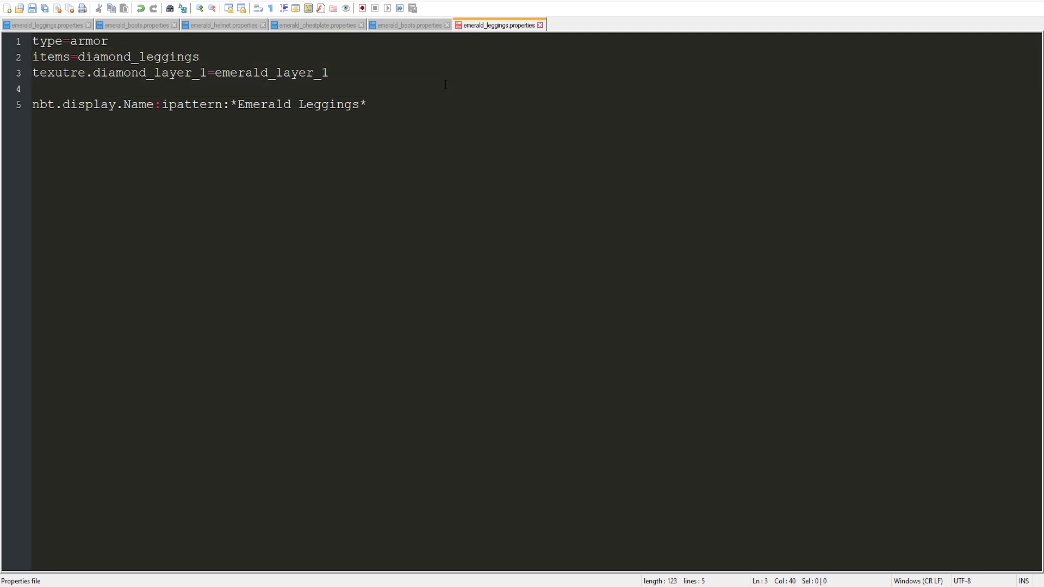
key(Left)
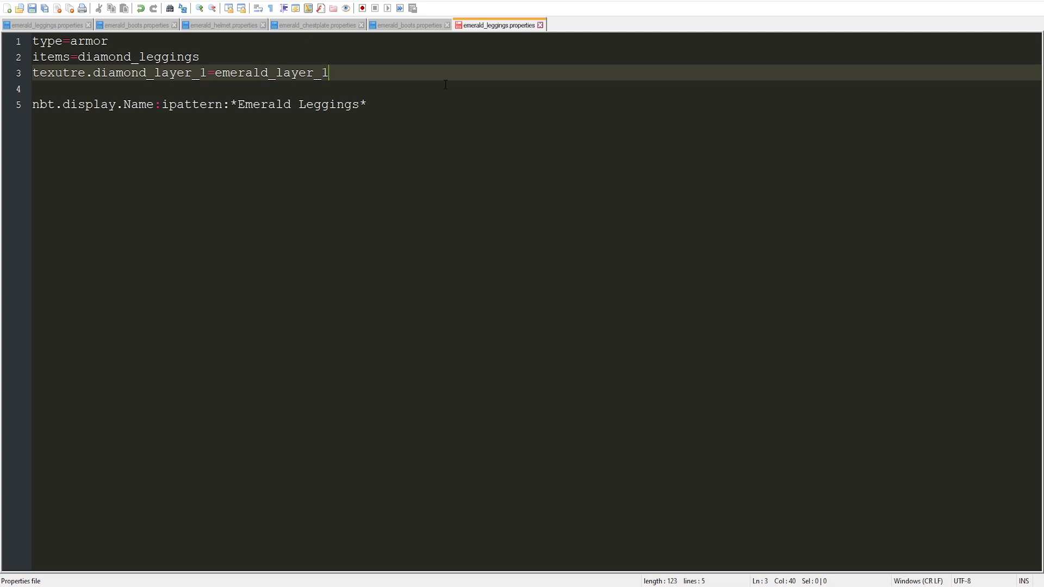
key(BackSpace)
text(2)
key(Down)
key(Down)
key(Up)
key(Up)
key(End)
key(BackSpace)
text(2)
key(ctrl+s)
key(alt+Tab)
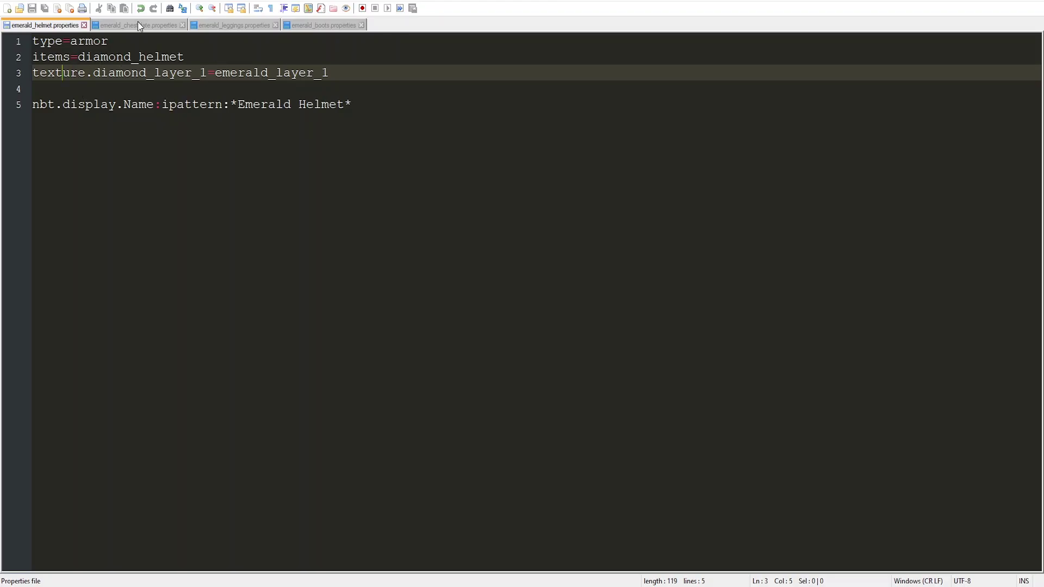
Step: Delete the stray letter in 'texture' on line 3 of the chestplate and boots files, saving the chestplate
click(139, 23)
key(BackSpace)
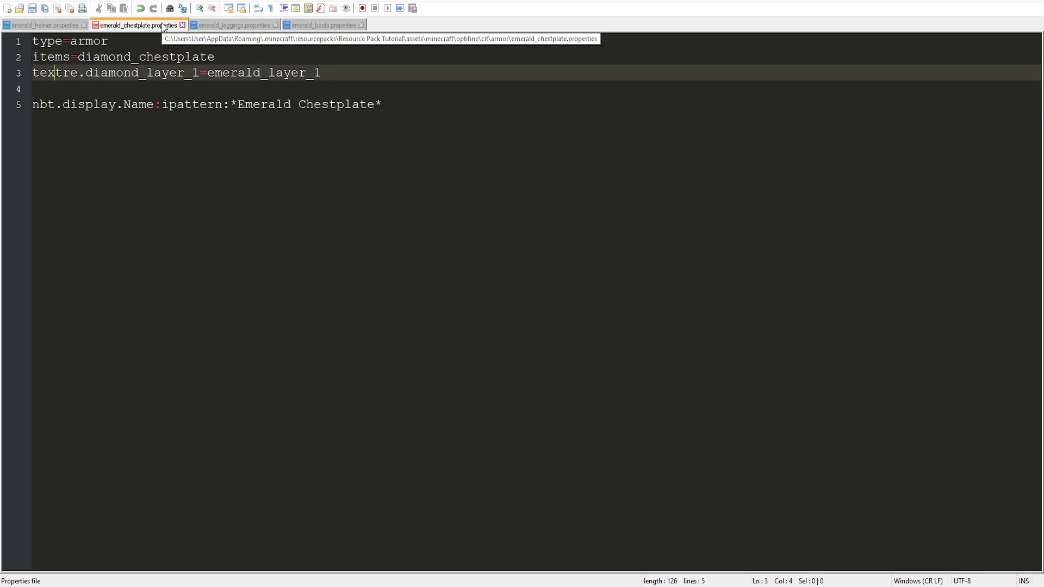
key(ctrl+s)
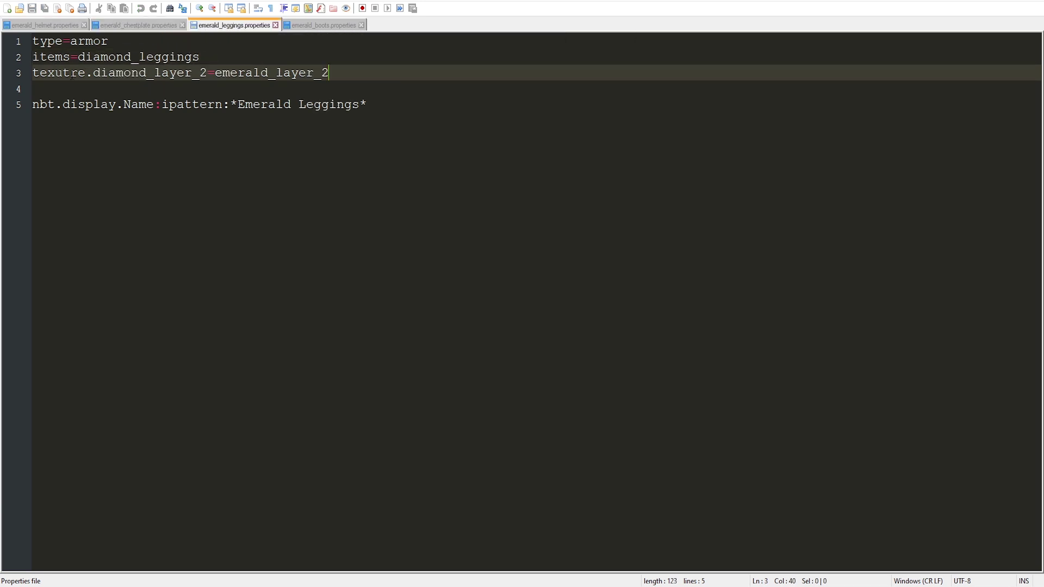
click(350, 26)
key(Up)
key(Up)
key(BackSpace)
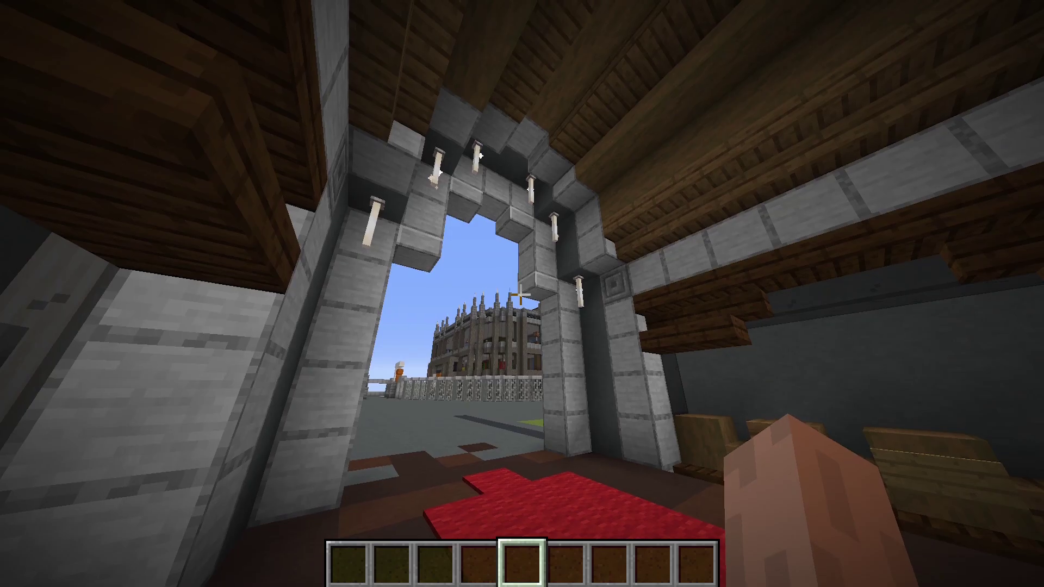
Step: Empty the player's inventory with the /clear command
key(t)
key(Escape)
key(slash)
text(clear)
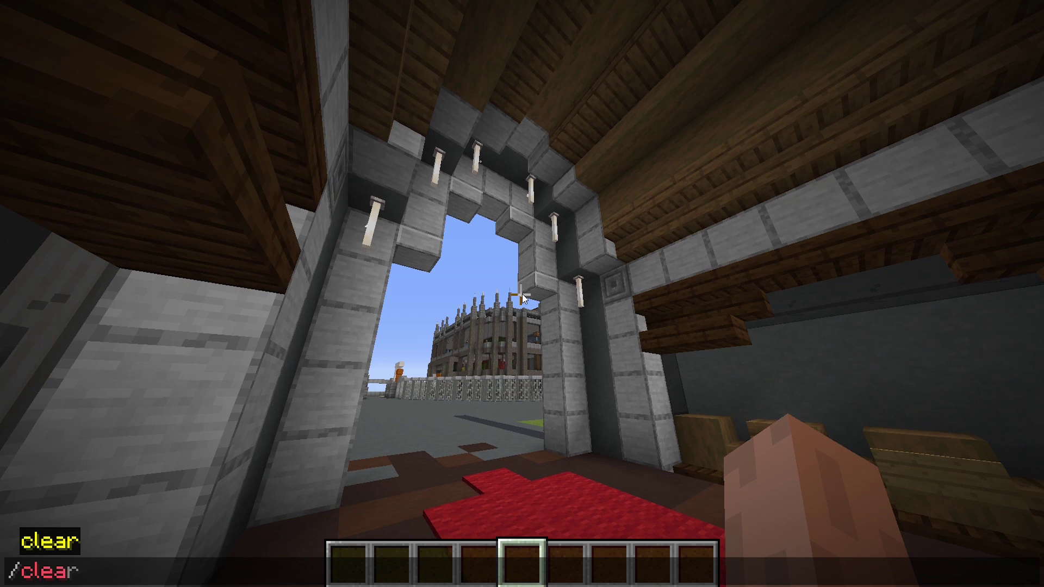
key(Return)
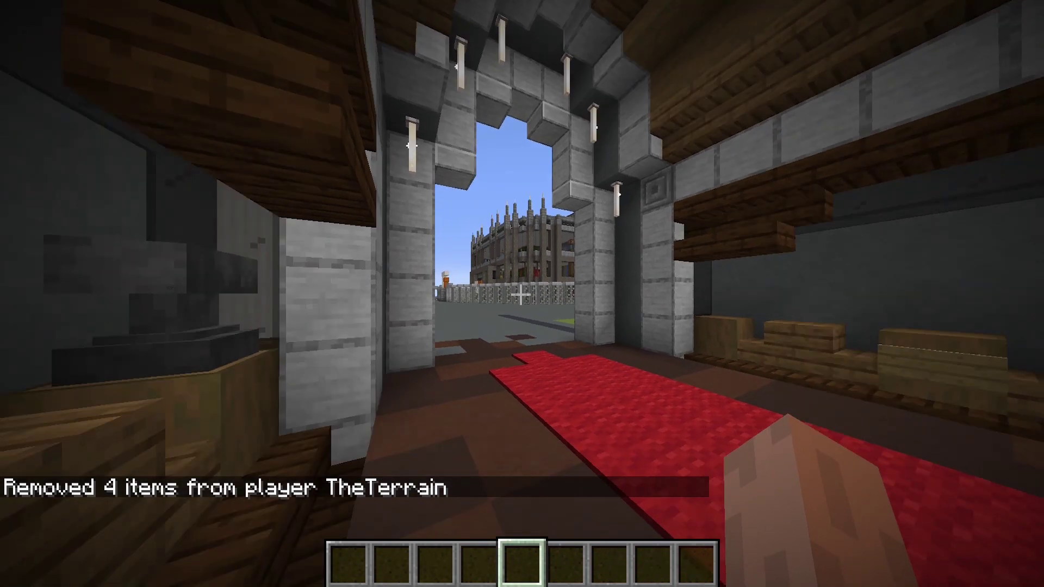
Step: Activate the Resource Pack Tutorial pack in Options > Resource Packs and return to the game
key(Escape)
click(477, 348)
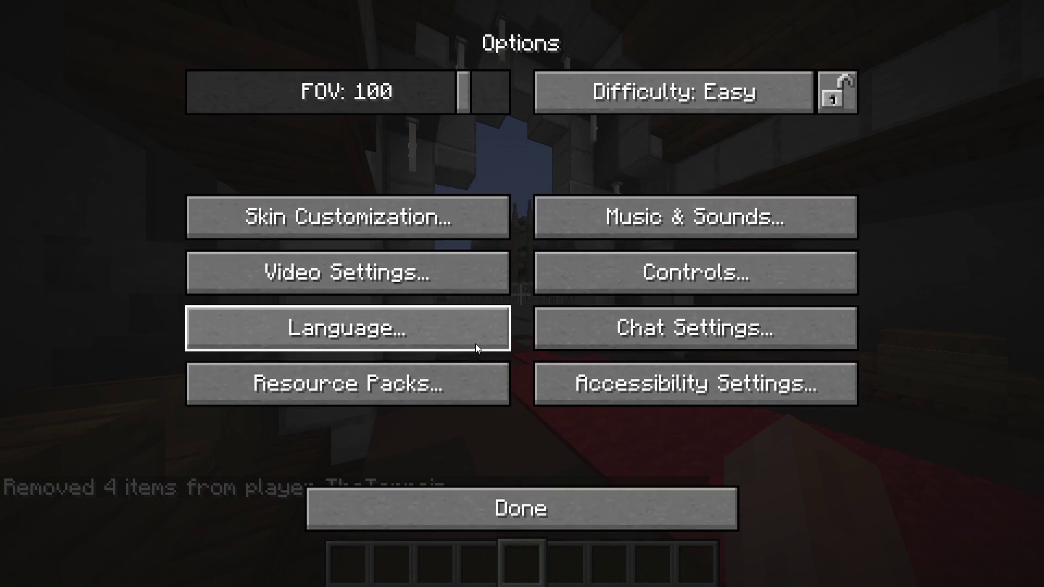
click(461, 367)
scroll(436, 356, down, 5)
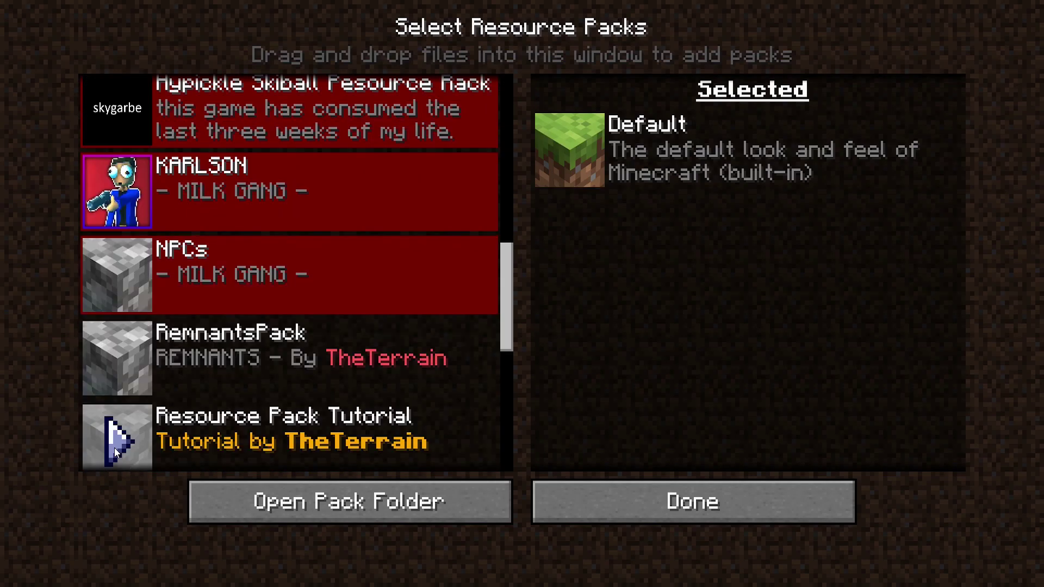
click(114, 448)
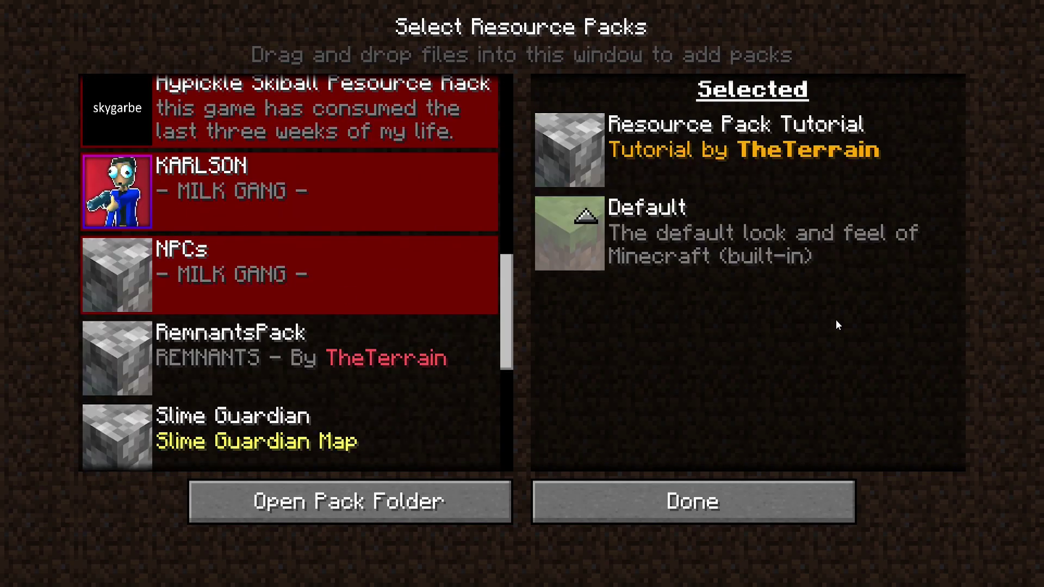
click(786, 503)
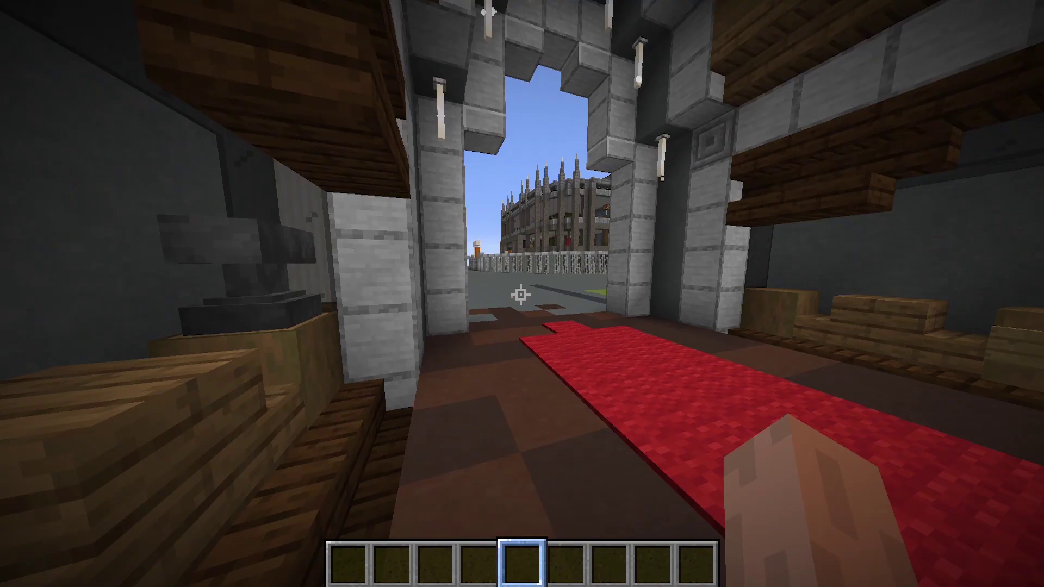
key(t)
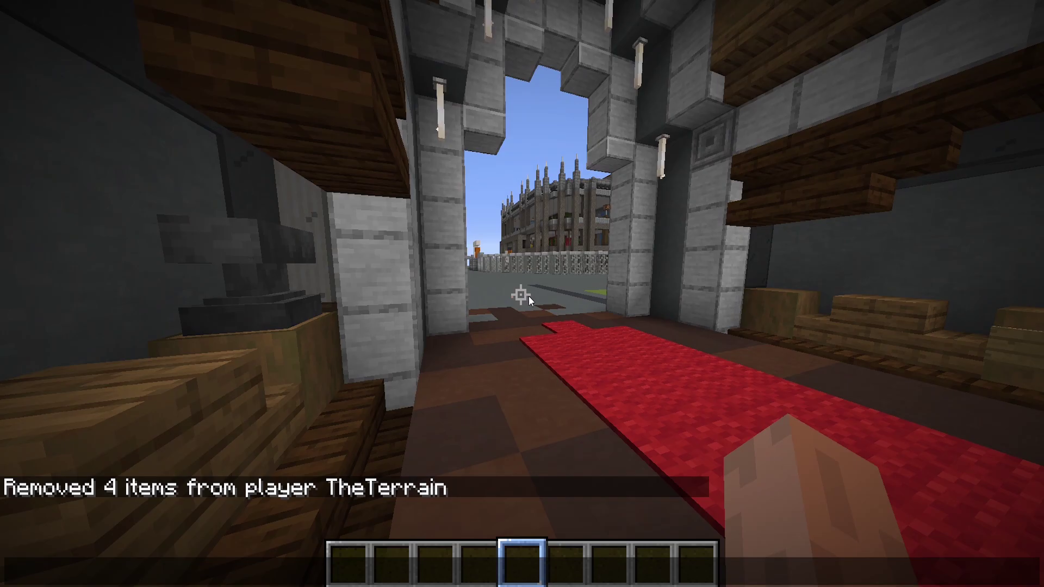
key(Escape)
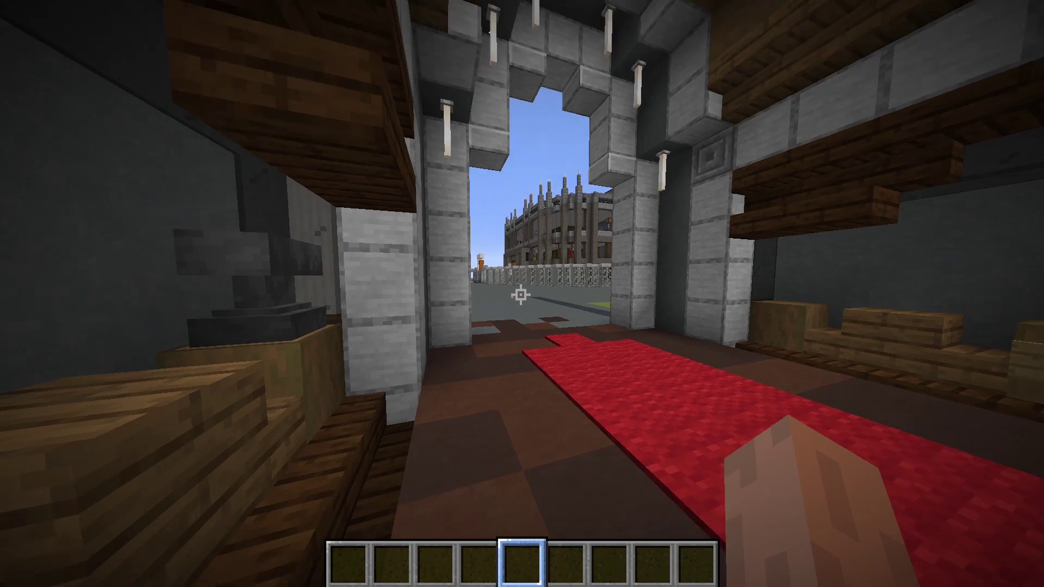
Step: Search 'diamon' in the creative inventory and take the diamond helmet, chestplate, leggings and boots
key(e)
click(833, 109)
text(diamo)
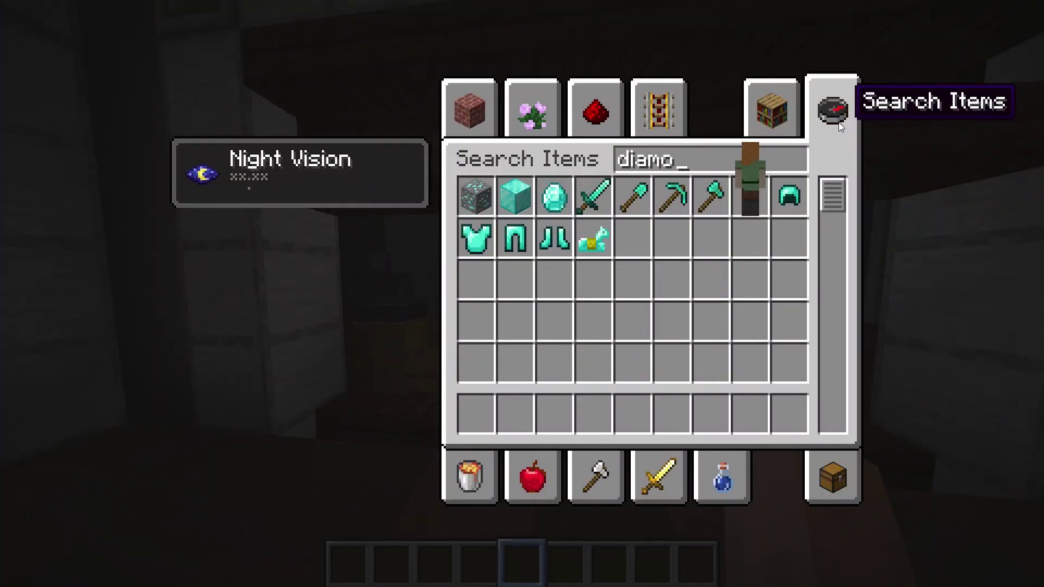
text(n)
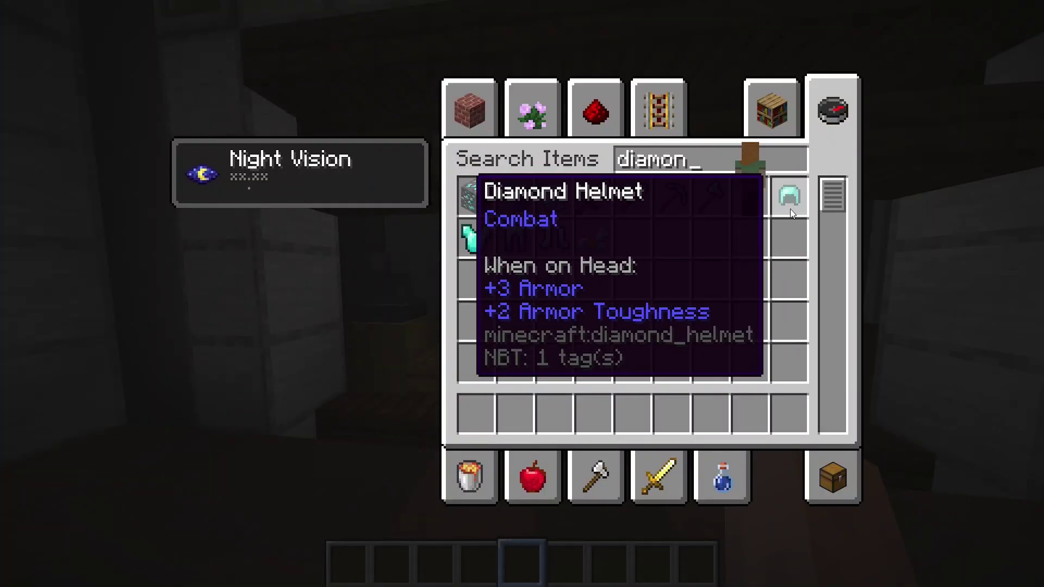
shift+click(789, 196)
shift+click(478, 239)
shift+click(519, 247)
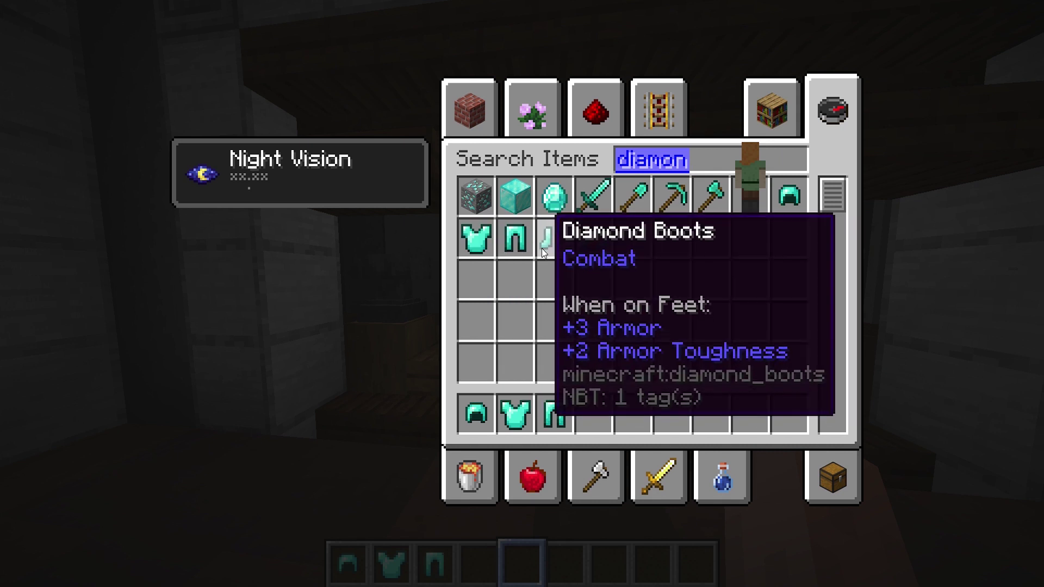
shift+click(544, 244)
key(e)
Step: Check the blue diamond armour on the player in third-person view
scroll(521, 294, up, 4)
scroll(521, 295, down, 1)
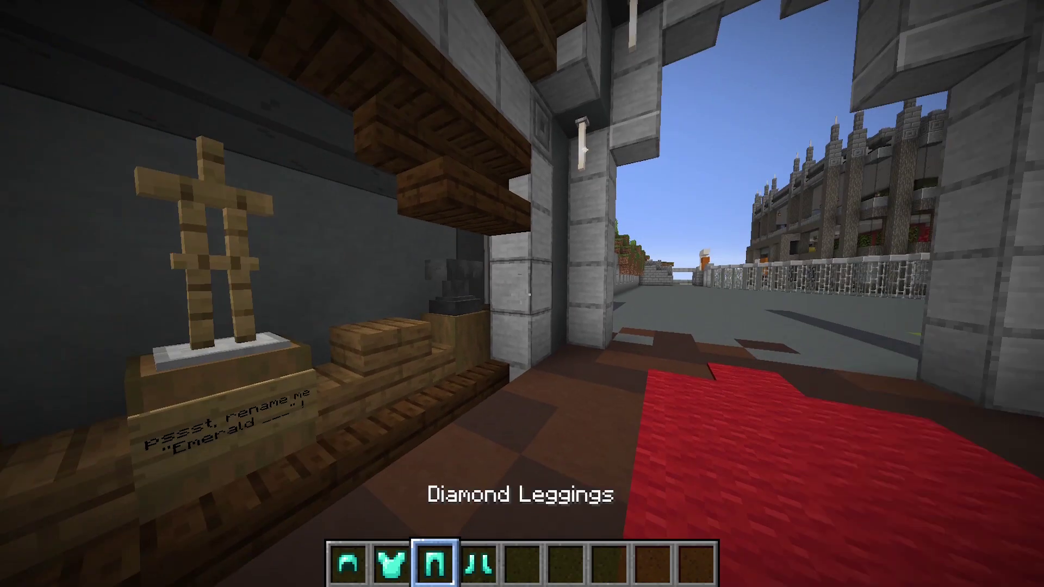
scroll(522, 294, down, 1)
key(F5)
key(F5)
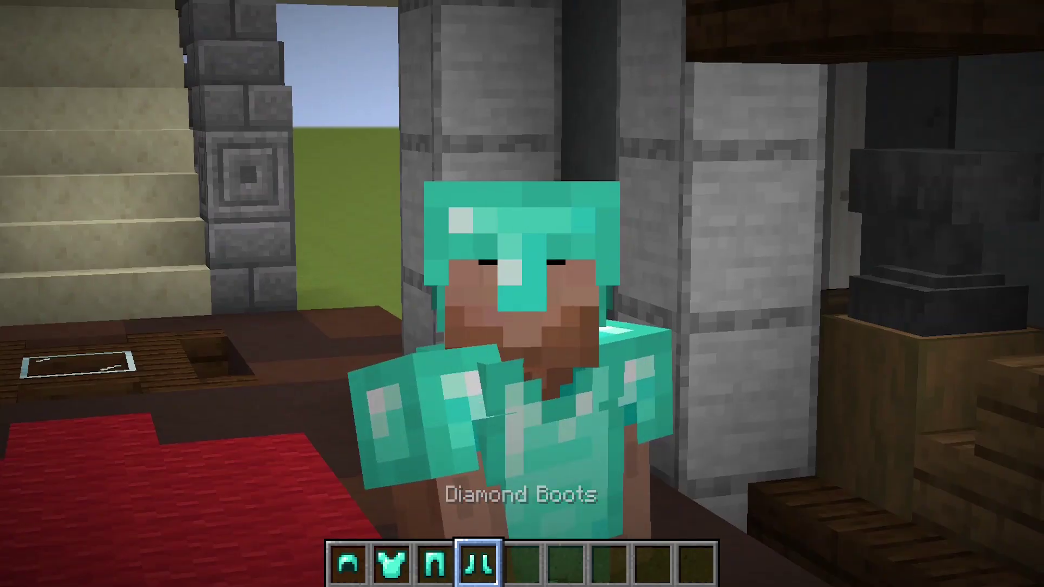
key(w)
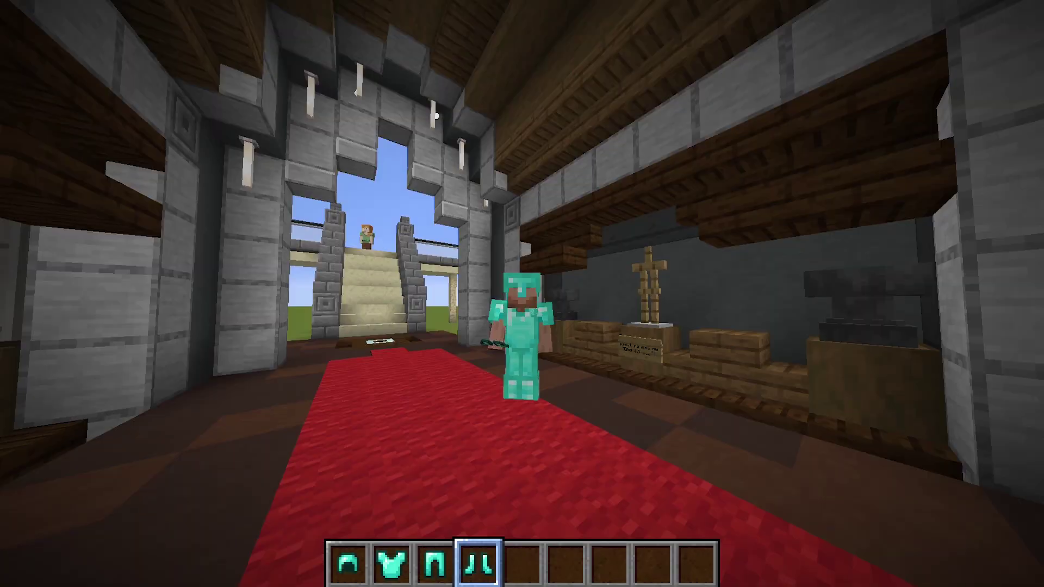
key(F5)
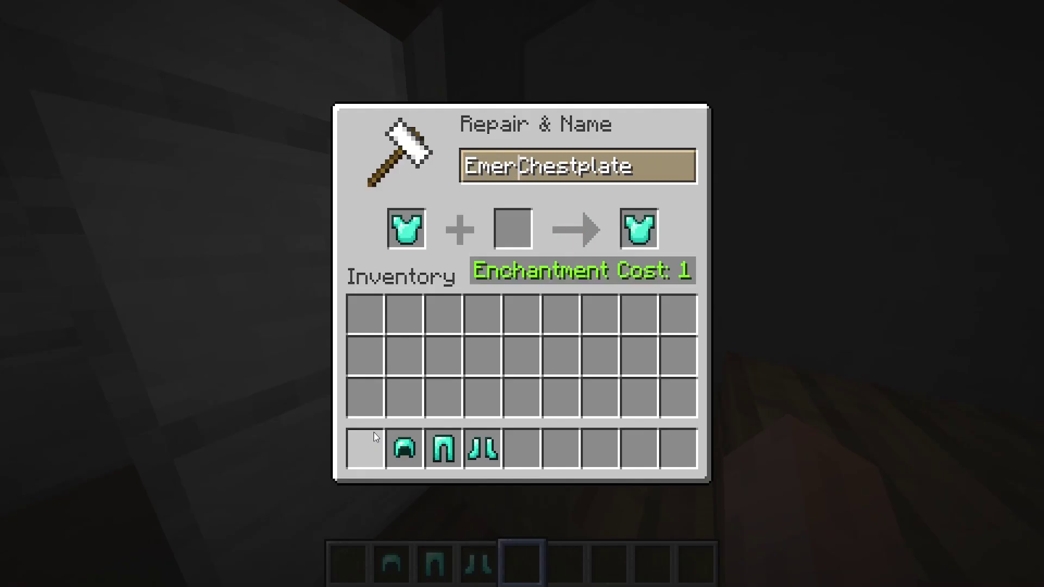
Step: Finish naming the Emerald Chestplate, take it out, and start renaming the Diamond Leggings
text(ald)
click(636, 227)
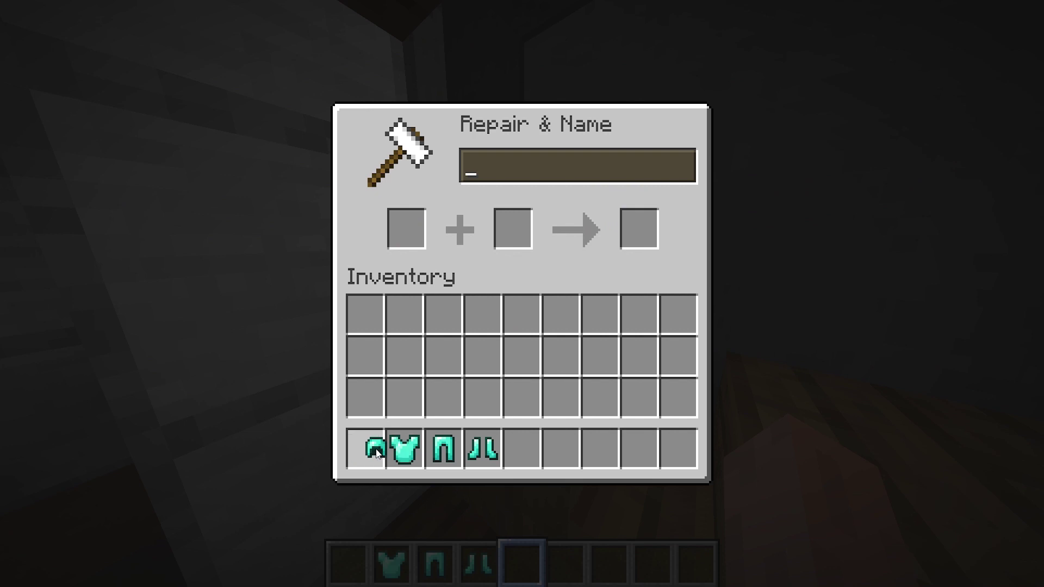
shift+click(433, 454)
key(ctrl+shift+Left)
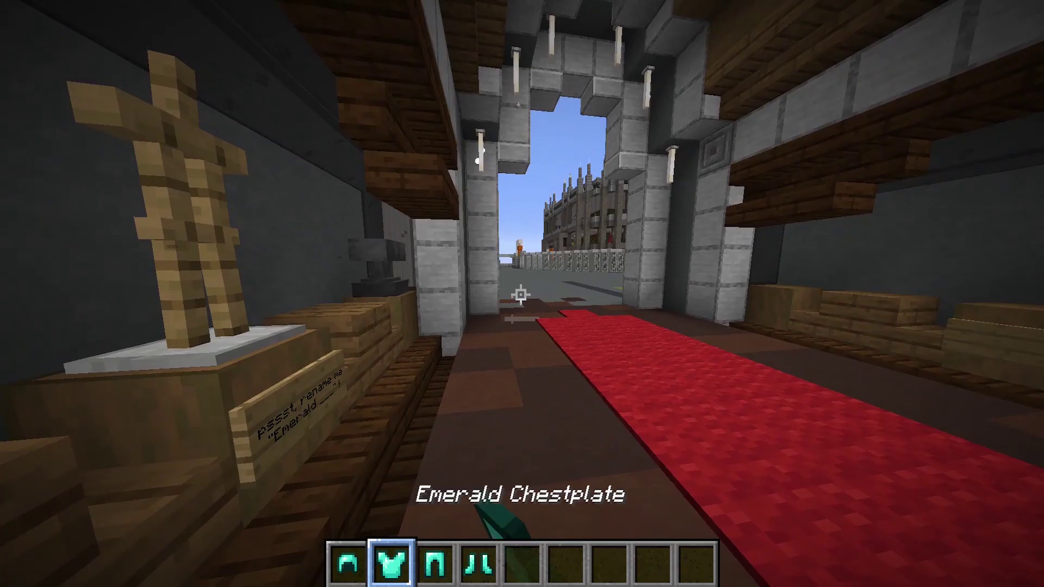
Step: View the now-green armour in third person while walking across the plaza
scroll(522, 293, down, 1)
scroll(522, 293, down, 1)
key(F5)
key(F5)
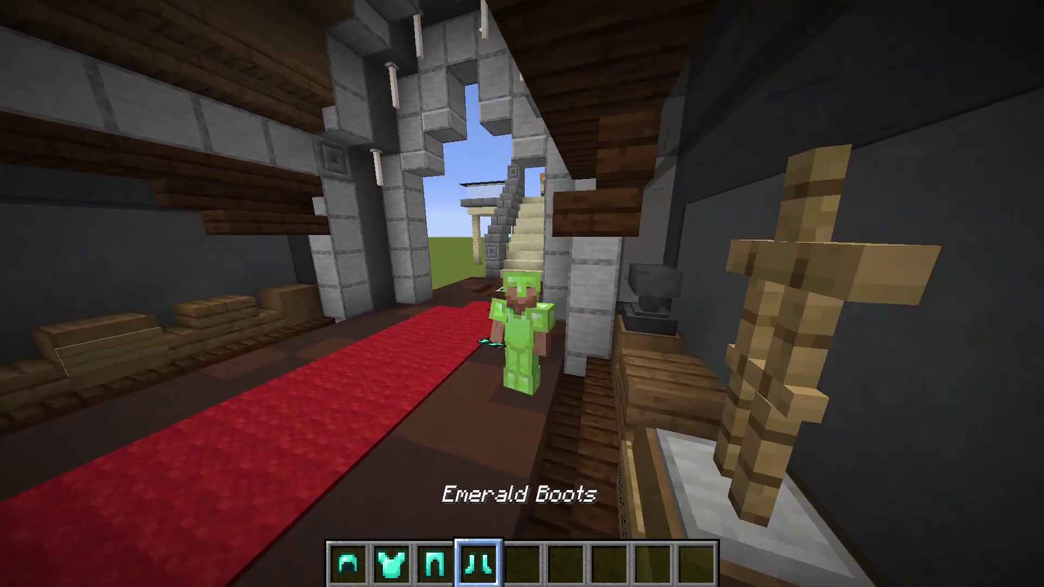
scroll(522, 294, down, 1)
key(w)
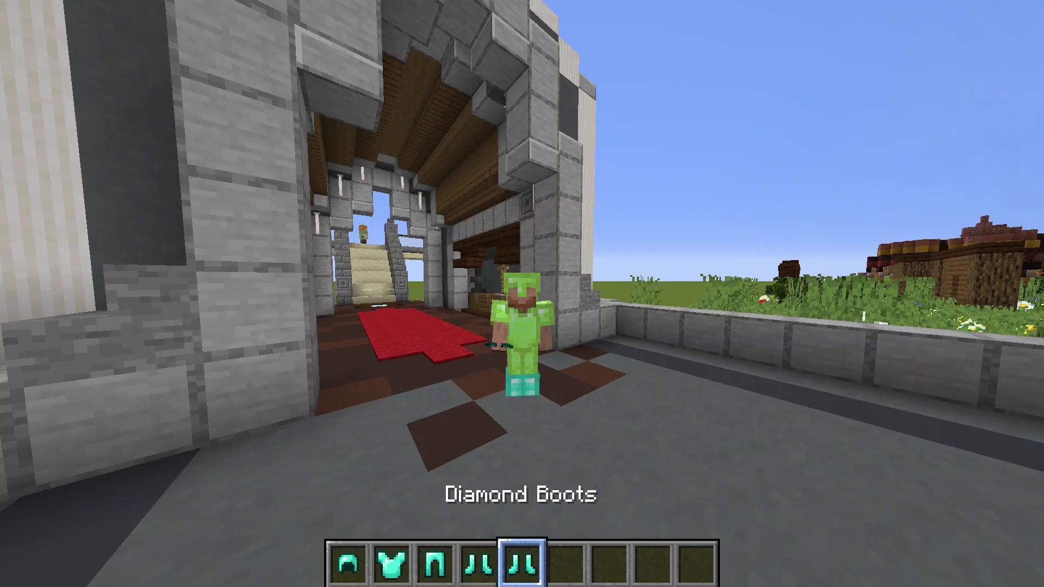
key(w)
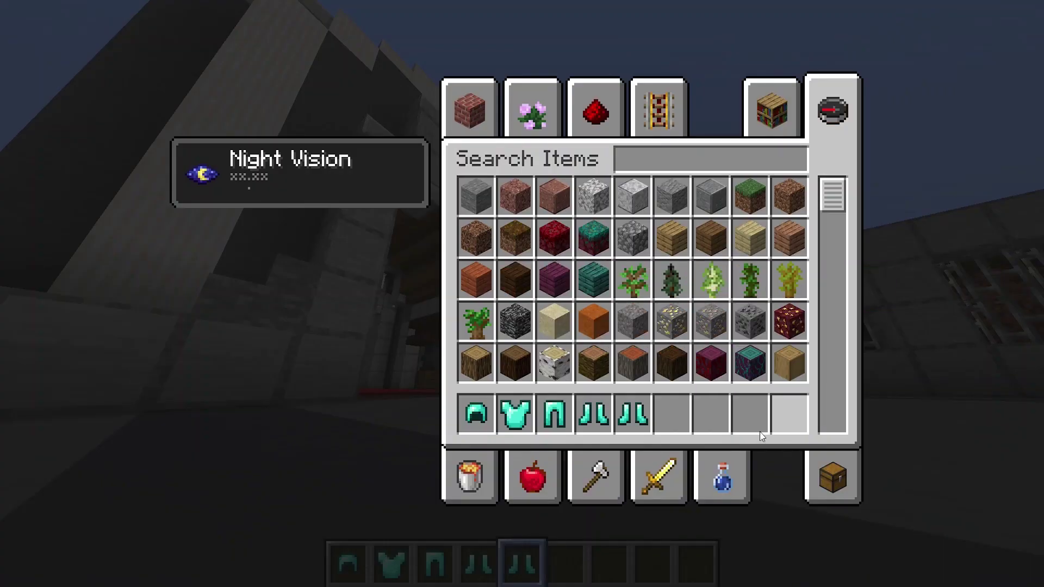
Step: In the Survival Inventory, move the Emerald Boots from hotbar slot 4 to slot 6
click(827, 478)
click(596, 417)
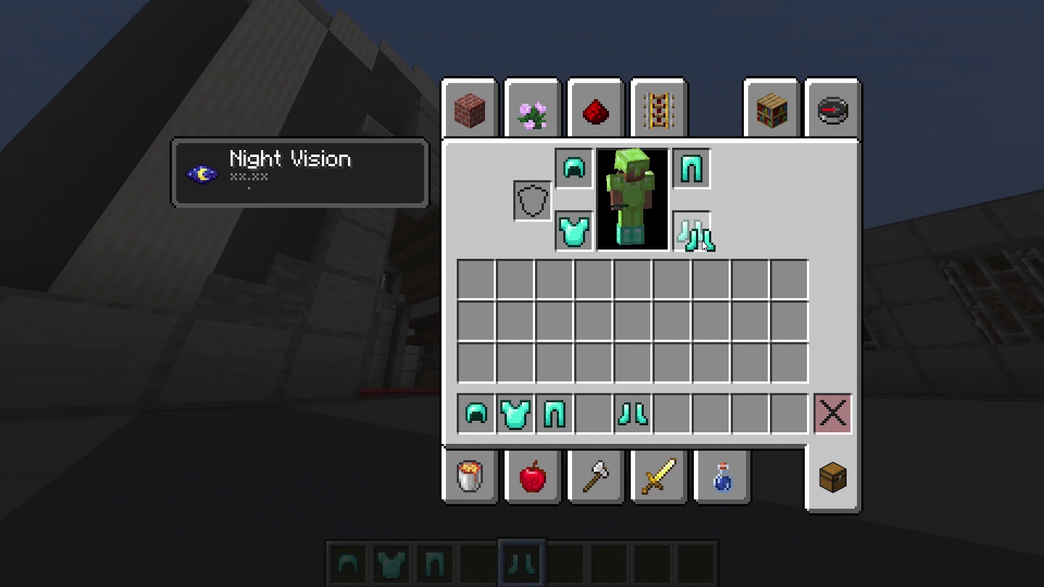
click(676, 412)
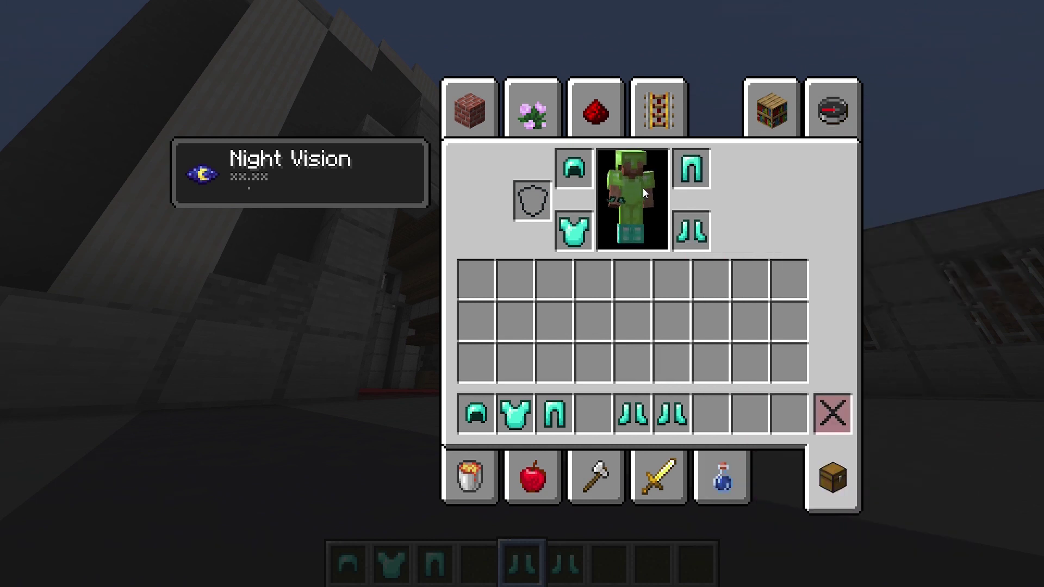